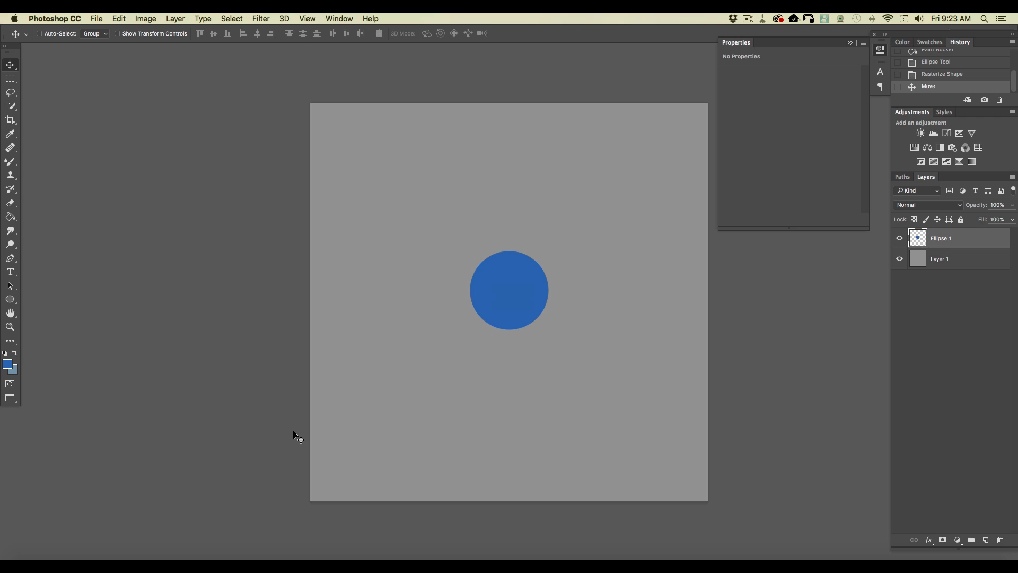
- Lock the transparent pixels of the Ellipse 1 layer and switch to the Brush tool
left_click(913, 218)
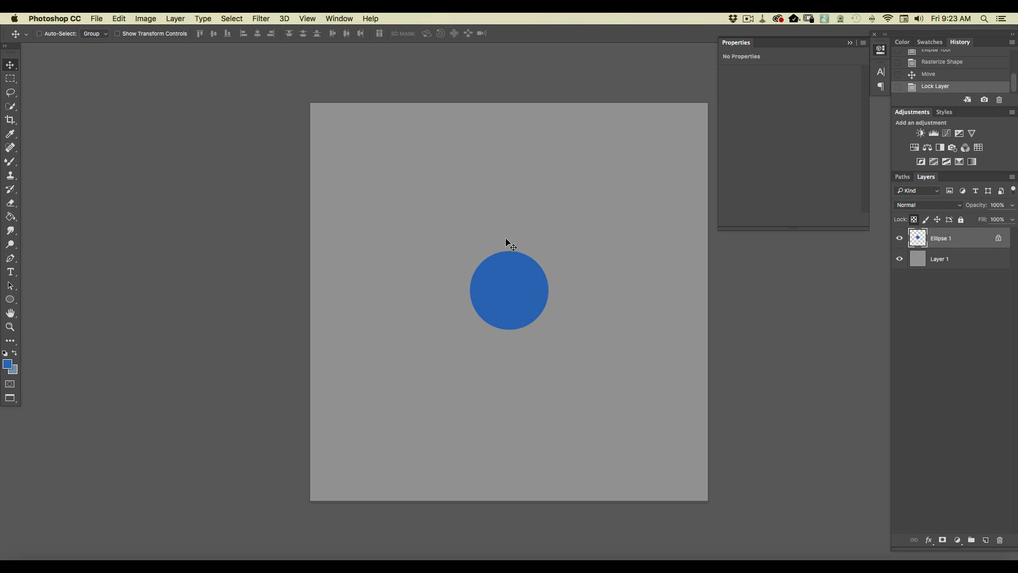
left_click(10, 162)
left_click(53, 161)
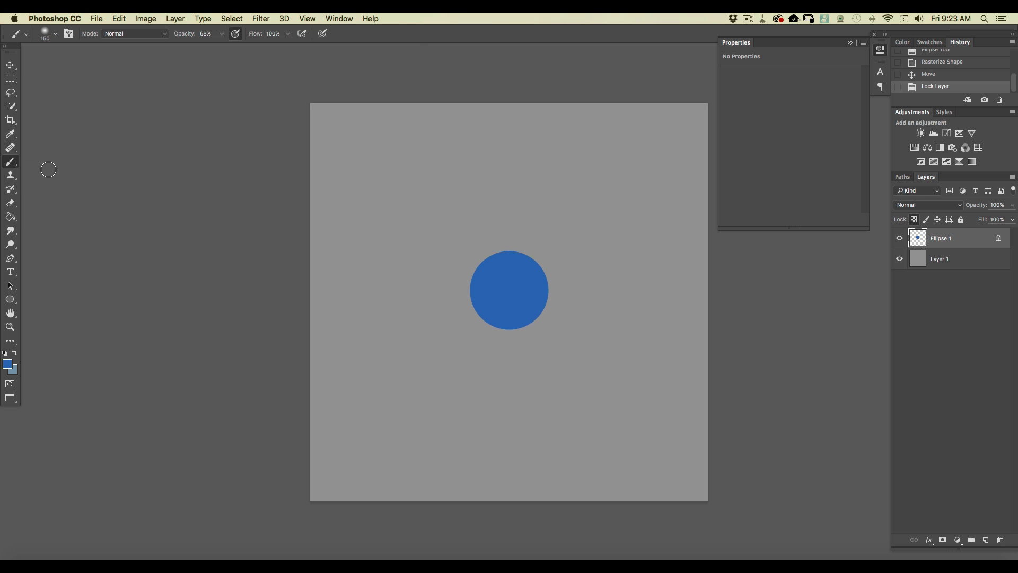
left_click(11, 164)
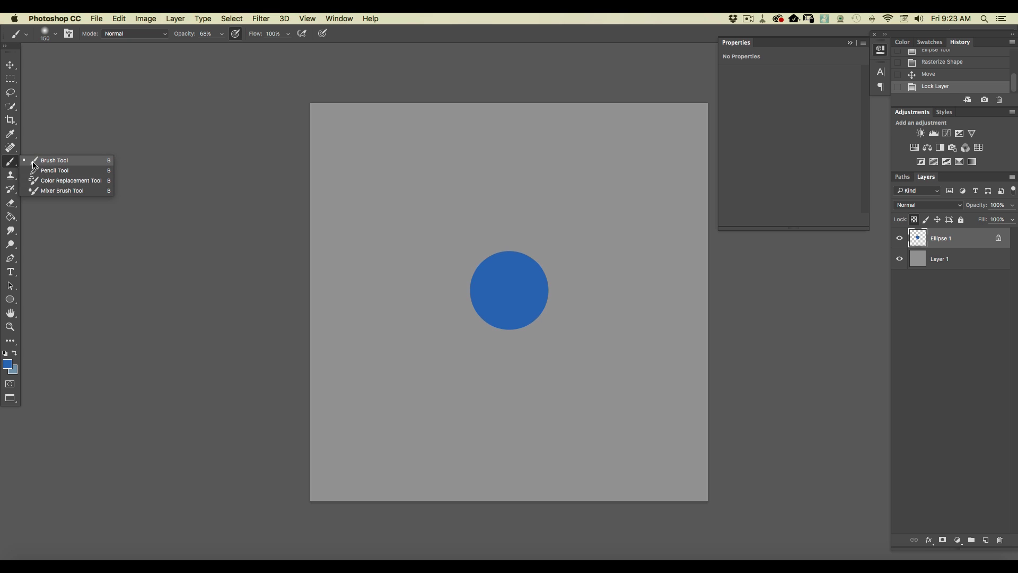
left_click(53, 160)
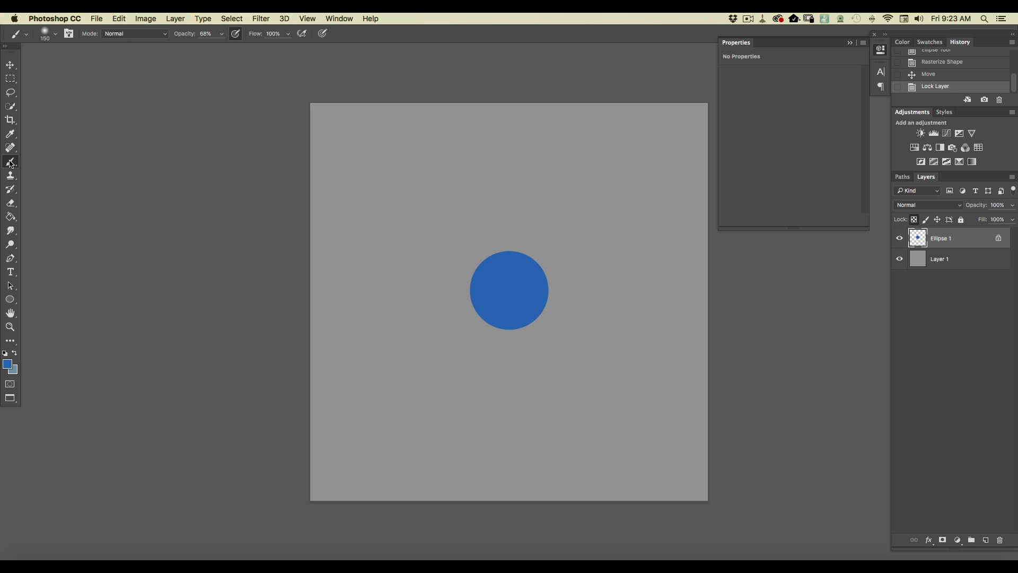
- Set the soft round brush's size to 172 px
right_click(57, 66)
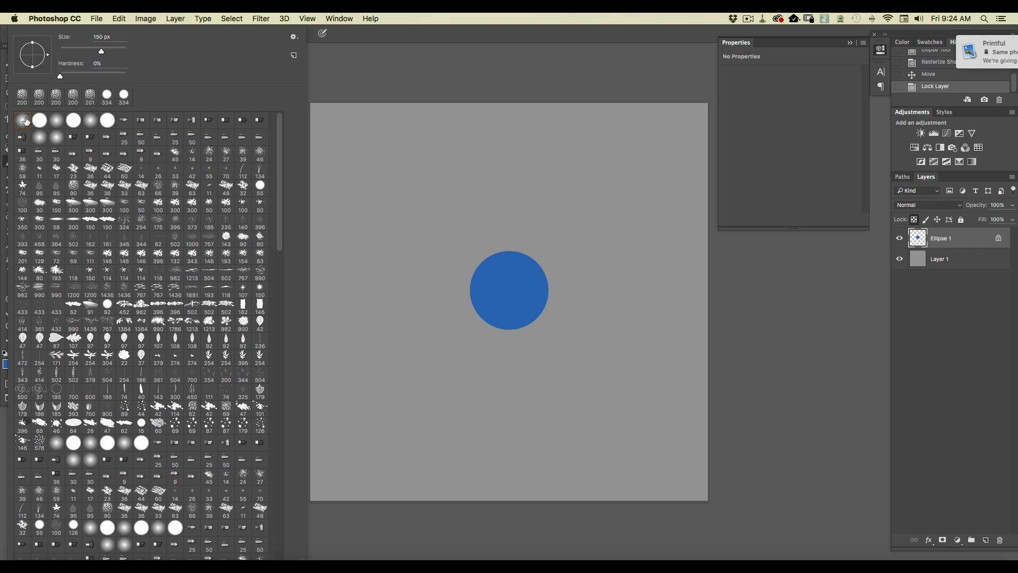
left_click_drag(104, 52, 107, 53)
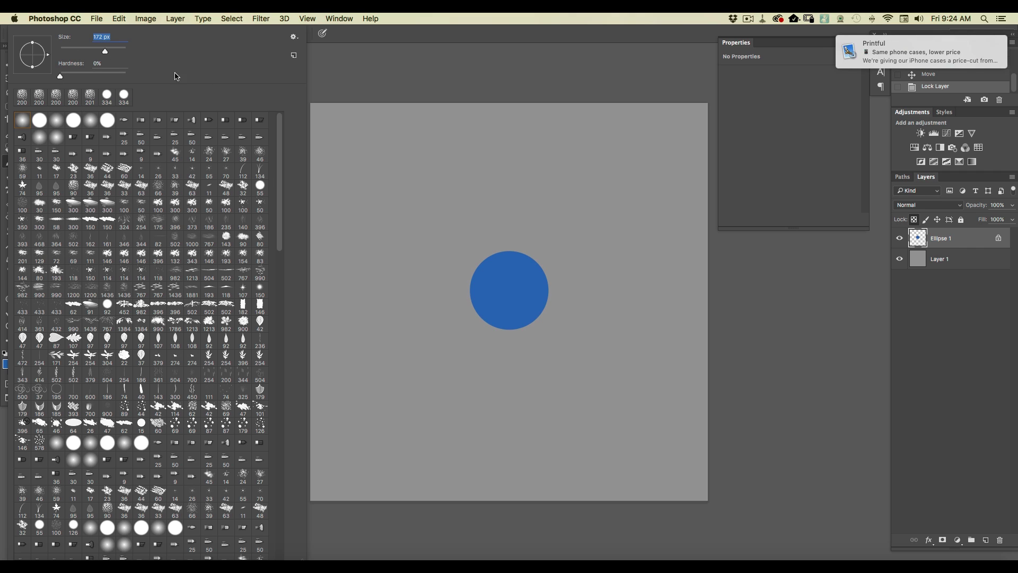
left_click(365, 63)
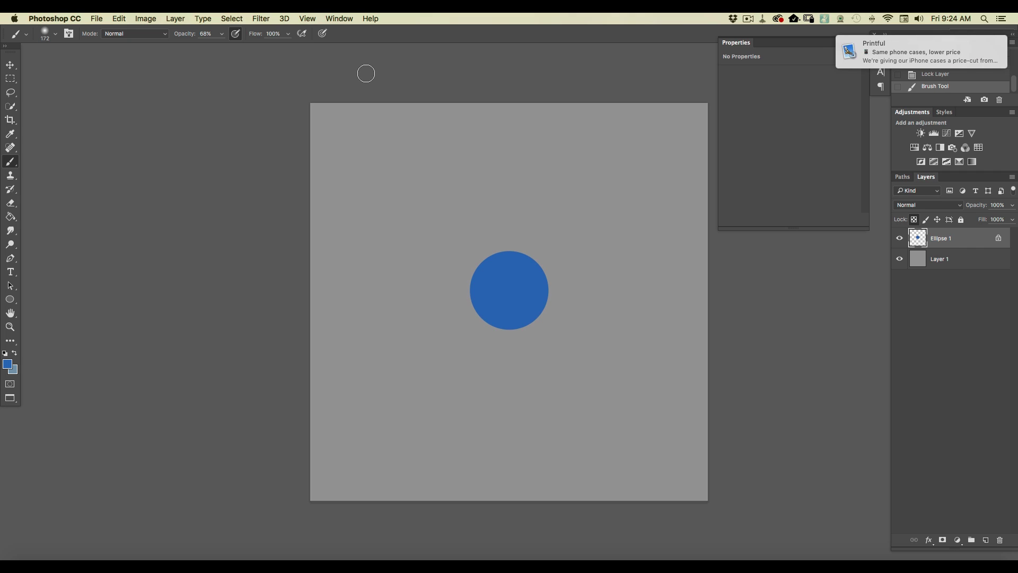
- Choose a dark navy foreground colour and paint shading along the left and lower edges of the blue circle
left_click(7, 363)
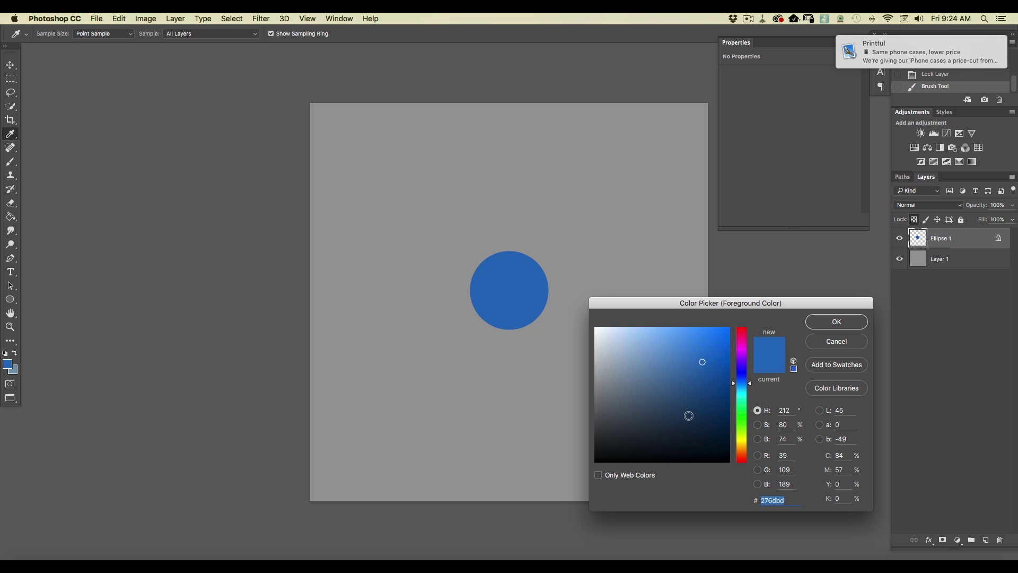
left_click(688, 416)
left_click(813, 325)
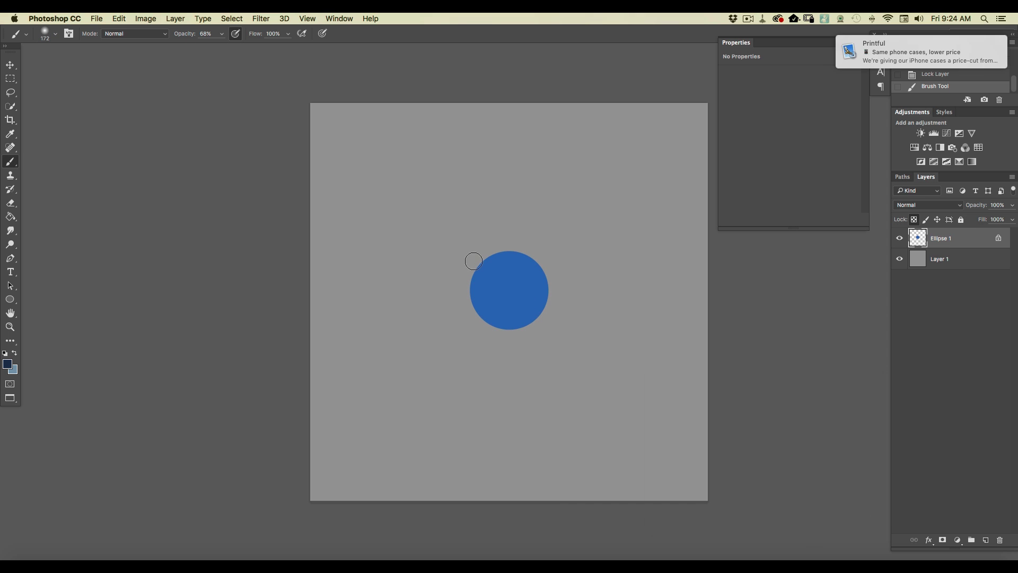
mouse_move(473, 261)
left_mouse_down()
mouse_move(467, 296)
mouse_move(476, 255)
mouse_move(467, 285)
mouse_move(470, 268)
mouse_move(388, 214)
mouse_move(414, 197)
mouse_move(491, 233)
mouse_move(469, 292)
mouse_move(491, 333)
mouse_move(471, 282)
mouse_move(518, 338)
mouse_move(468, 288)
mouse_move(503, 330)
left_mouse_up()
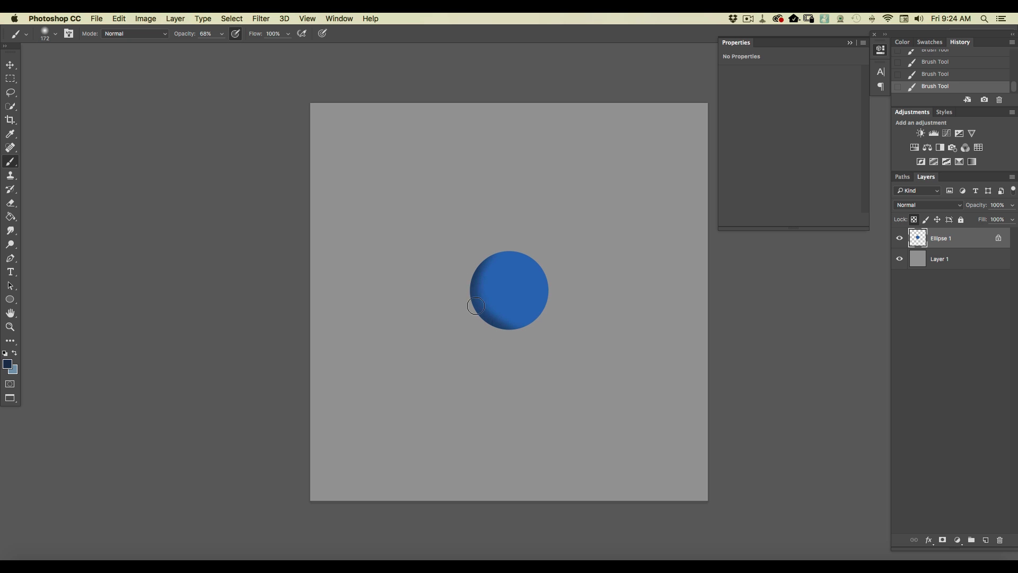
mouse_move(488, 276)
left_mouse_down()
mouse_move(504, 321)
mouse_move(480, 267)
mouse_move(517, 327)
mouse_move(503, 325)
mouse_move(545, 327)
mouse_move(502, 328)
mouse_move(462, 289)
mouse_move(470, 304)
mouse_move(490, 245)
mouse_move(469, 277)
mouse_move(497, 247)
mouse_move(475, 312)
mouse_move(485, 259)
mouse_move(494, 331)
mouse_move(481, 283)
mouse_move(495, 313)
left_mouse_up()
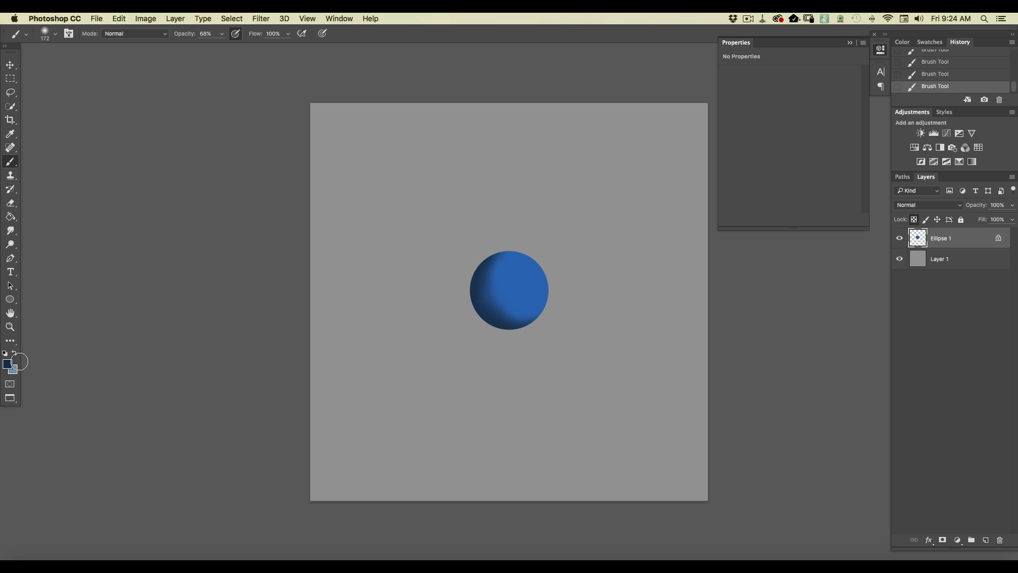
- Set the foreground colour to lighter blue #4b94e8 and brush it over the right side of the circle
left_click(8, 364)
left_click(529, 280)
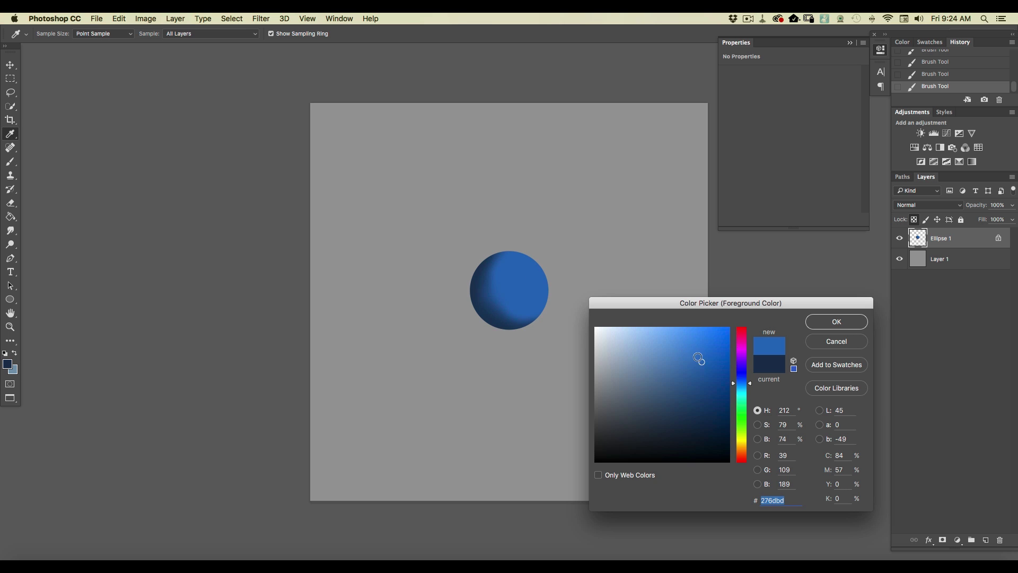
left_click(687, 339)
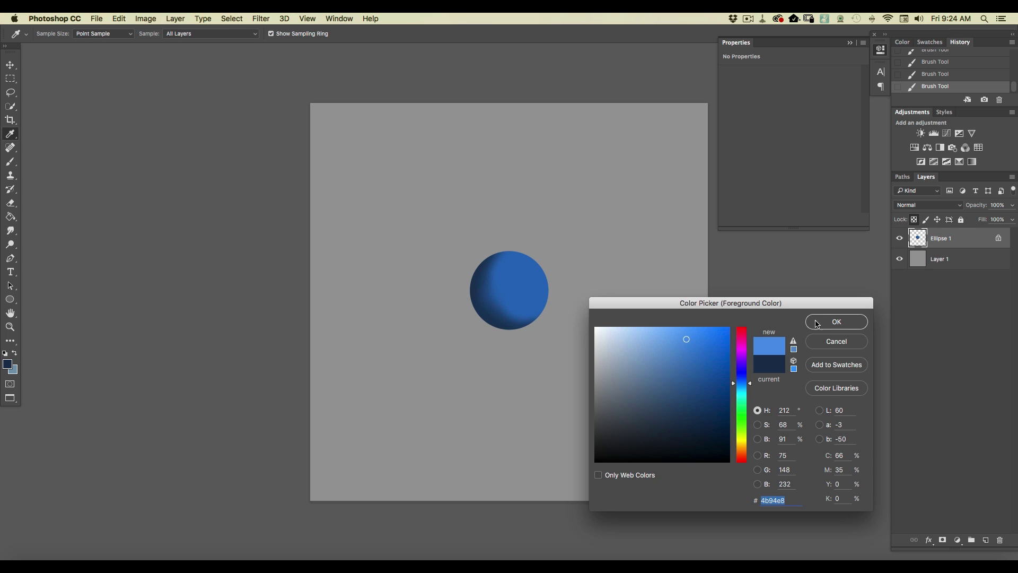
left_click(836, 321)
mouse_move(528, 284)
left_mouse_down()
mouse_move(529, 266)
mouse_move(511, 265)
mouse_move(528, 297)
left_mouse_up()
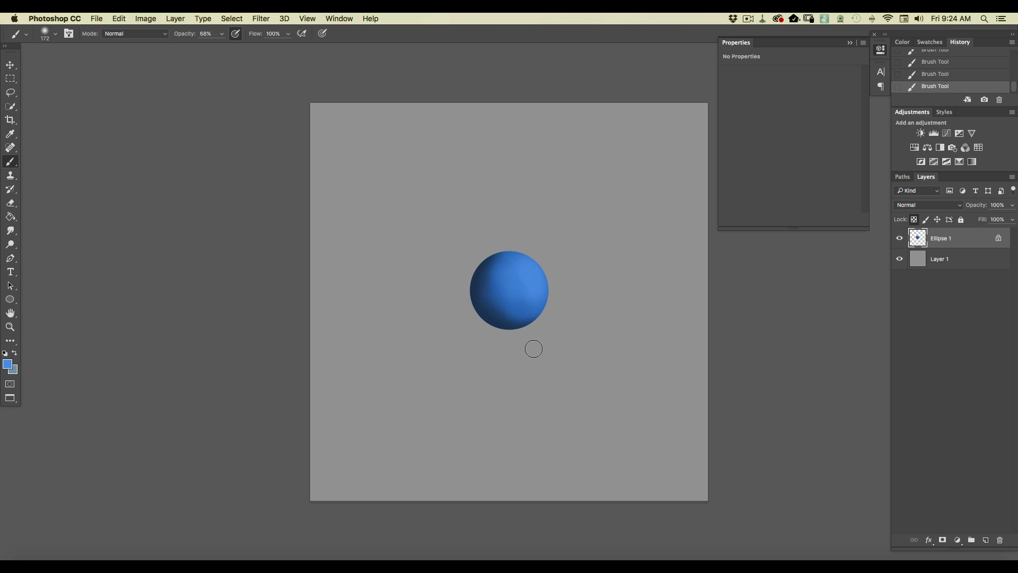
- Set the foreground colour to light cyan-blue #74d3fb and paint a soft highlight on the sphere's upper right
left_click(9, 362)
left_click(741, 388)
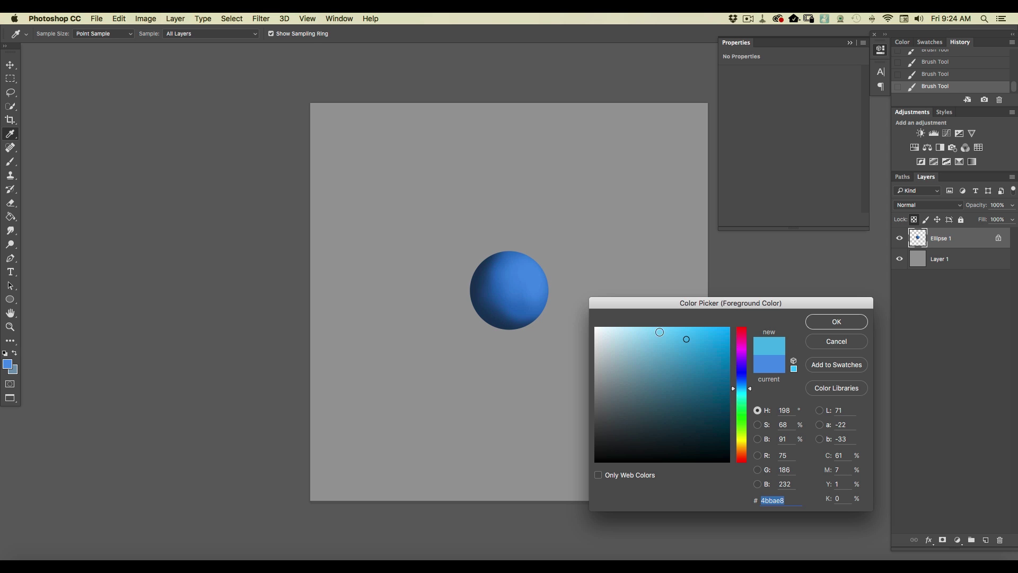
left_click(667, 329)
left_click(836, 321)
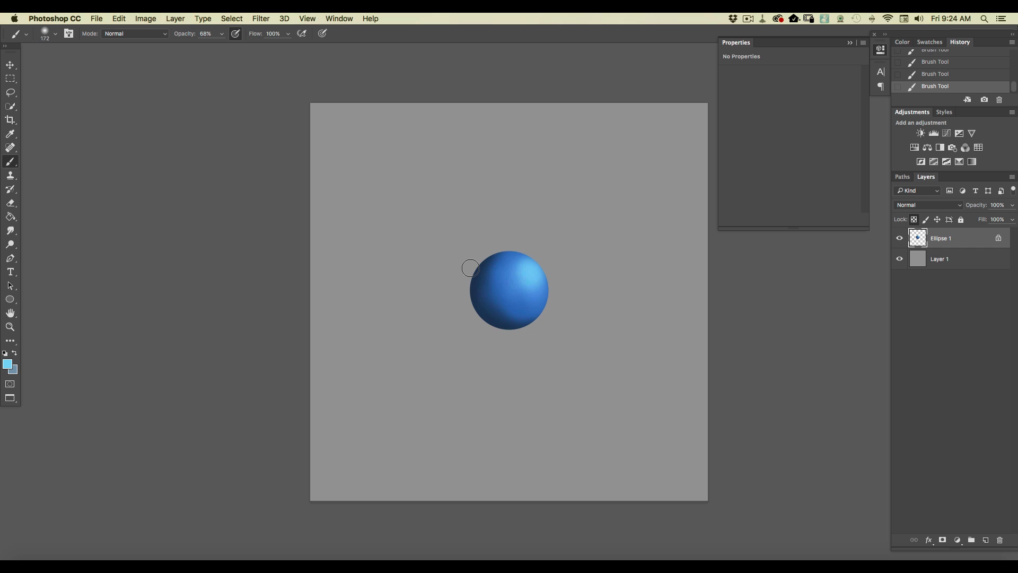
- Add a small bright spot inside the highlight using near-white #e6fbfd and a 39 px brush
left_click(7, 364)
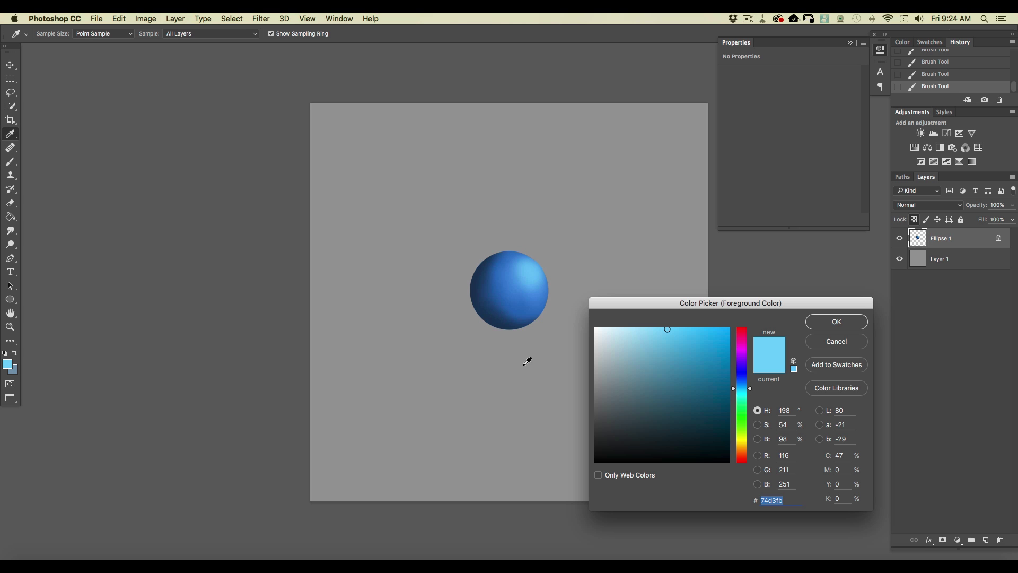
left_click(740, 391)
left_click(608, 329)
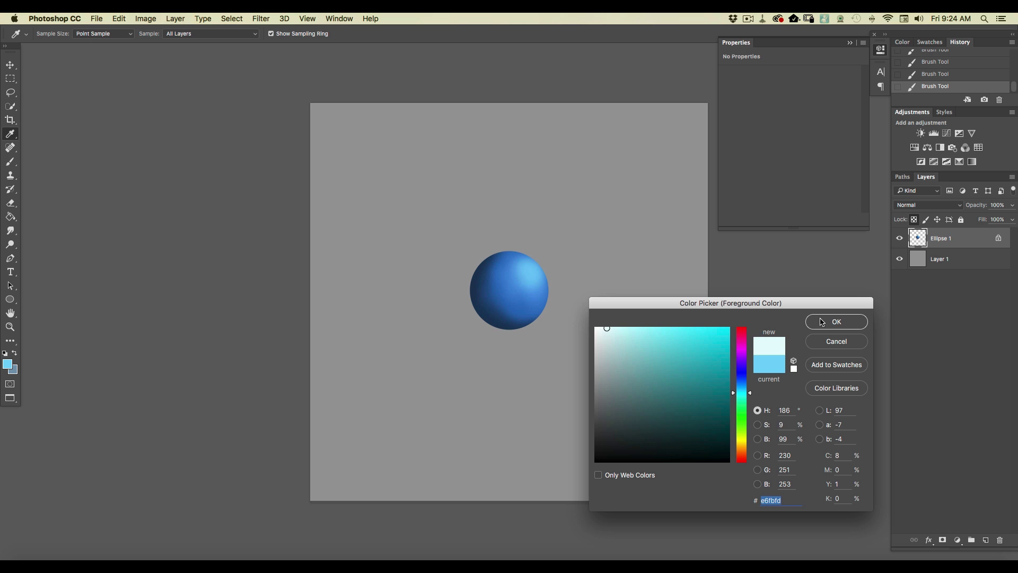
left_click(816, 326)
left_click(53, 37)
type("39")
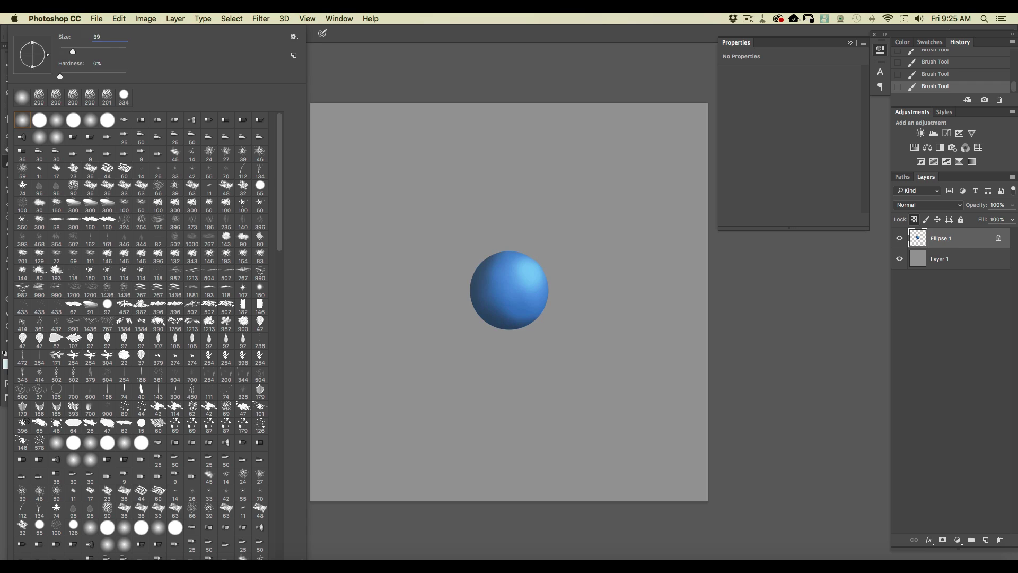
key("Return")
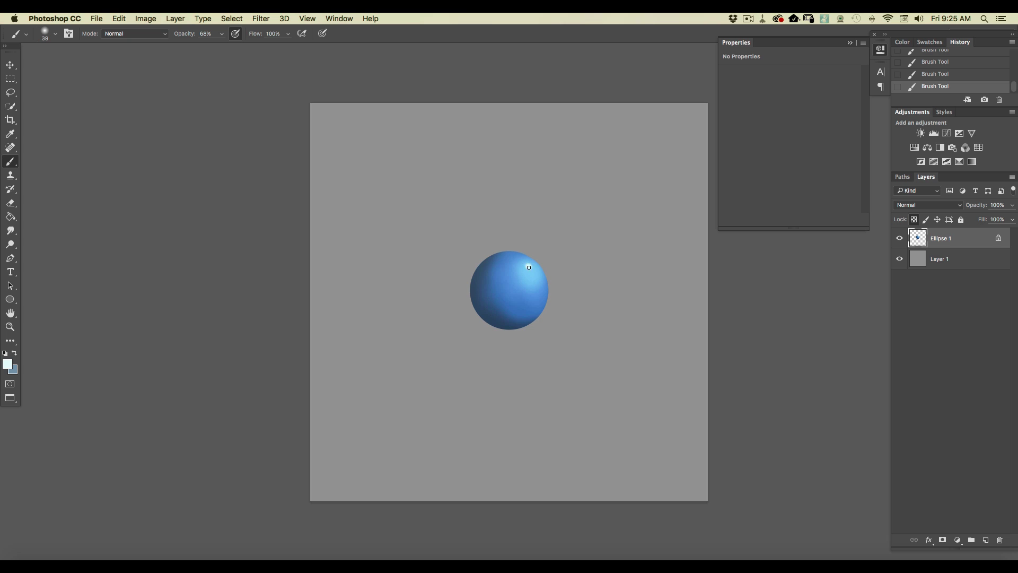
- Set the foreground colour to greyish blue #7a9cc2 and paint reflected light along the lower-left rim with a 100 px brush
left_click(8, 364)
left_click(505, 296)
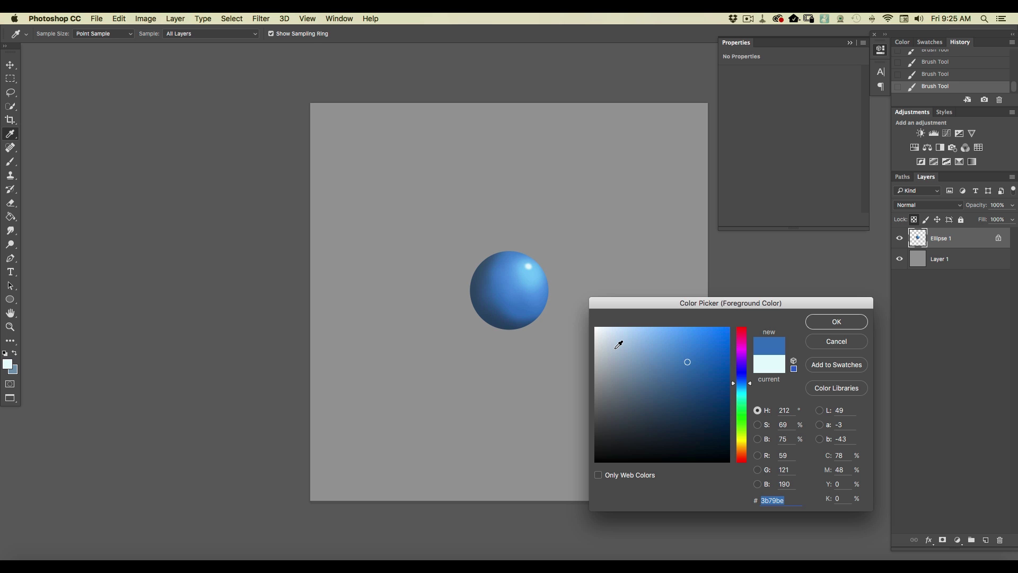
left_click(645, 359)
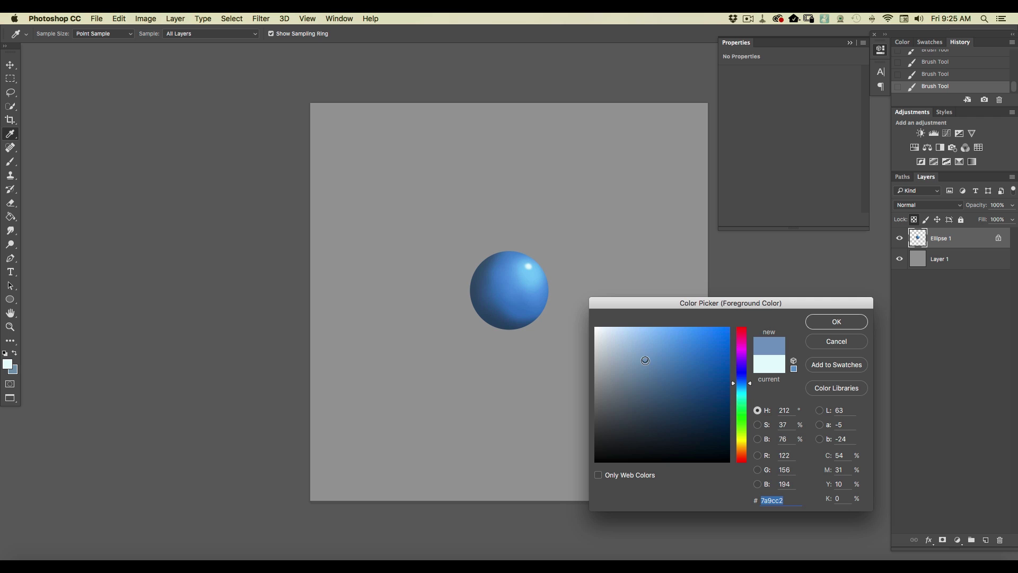
left_click(826, 323)
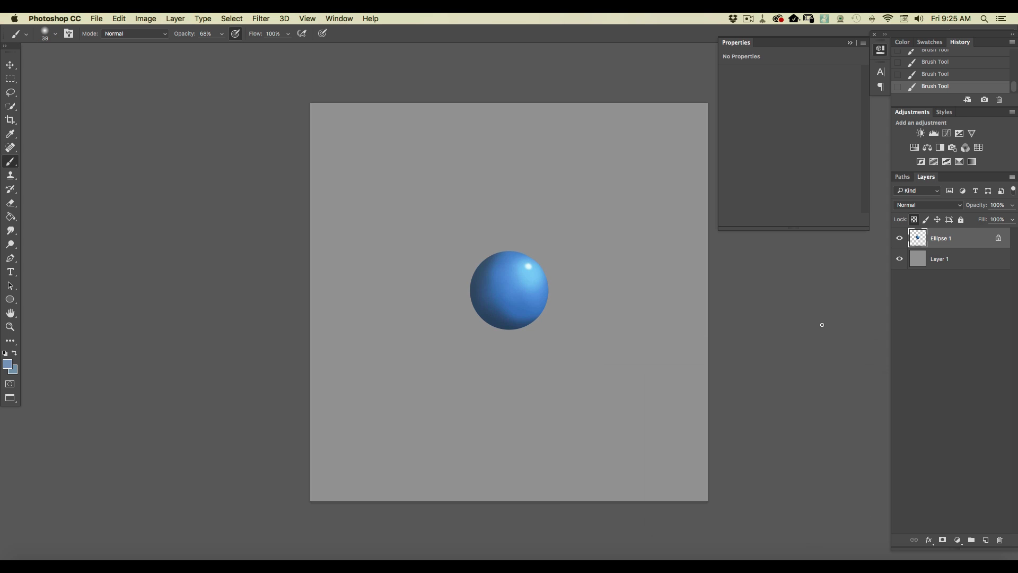
right_click(55, 52)
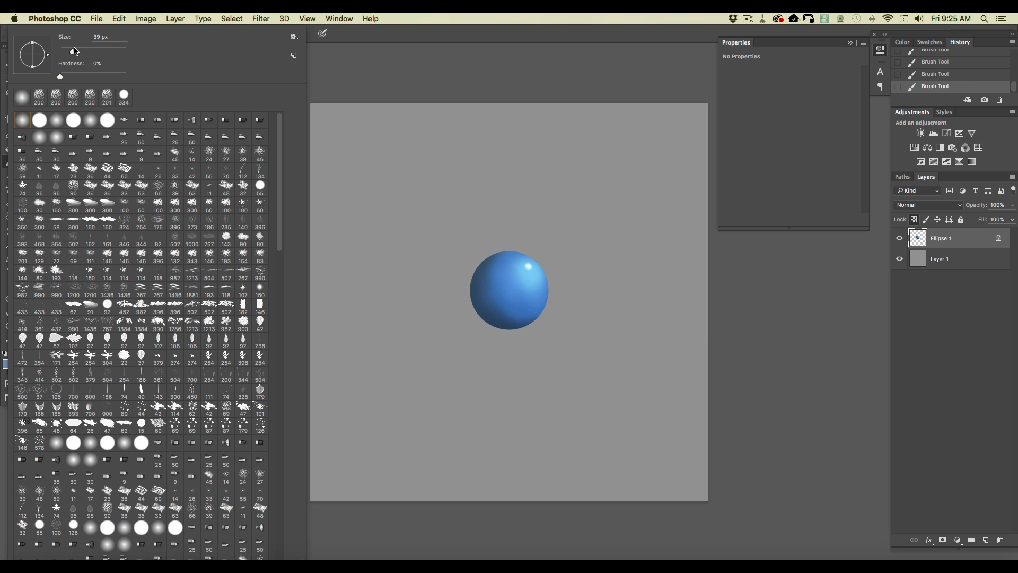
left_click(70, 39)
type("100")
key("Return")
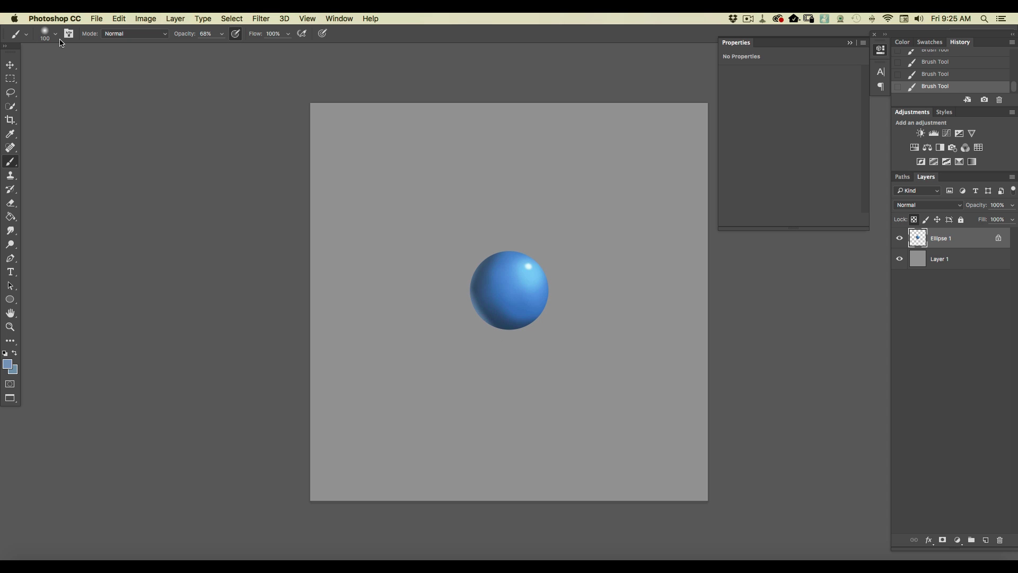
- Enlarge the brush to 150 px and soften the reflected light on the sphere's left edge
right_click(123, 95)
double_click(98, 37)
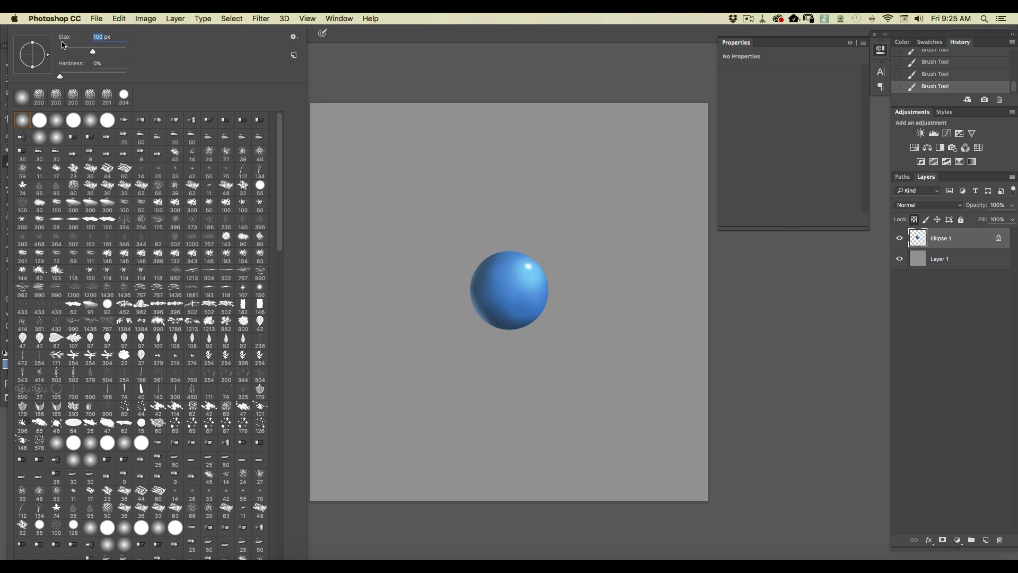
type("150")
key("Return")
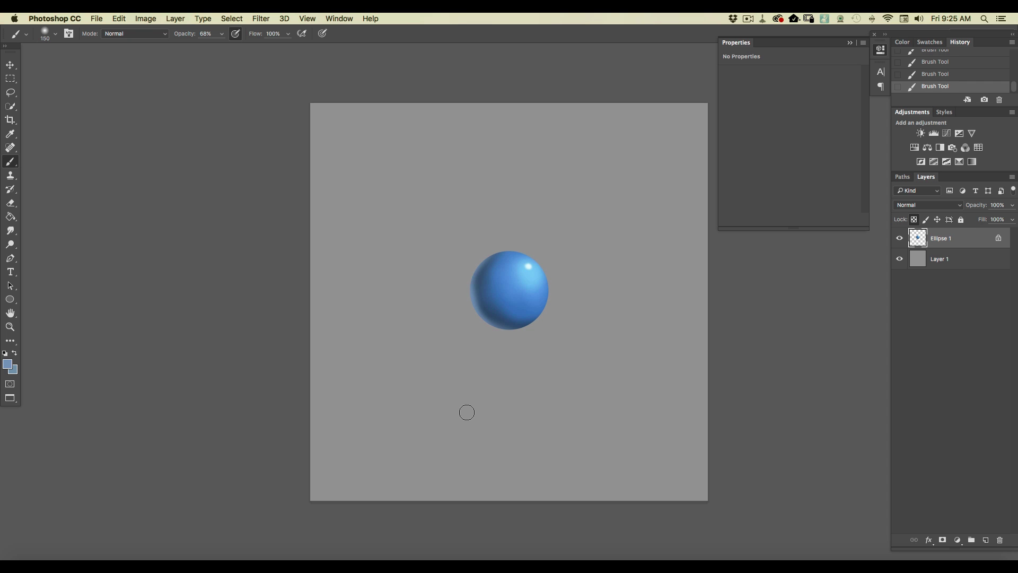
- Scale the sphere down slightly with Free Transform and collapse the Properties panel
left_click(117, 20)
left_click(186, 237)
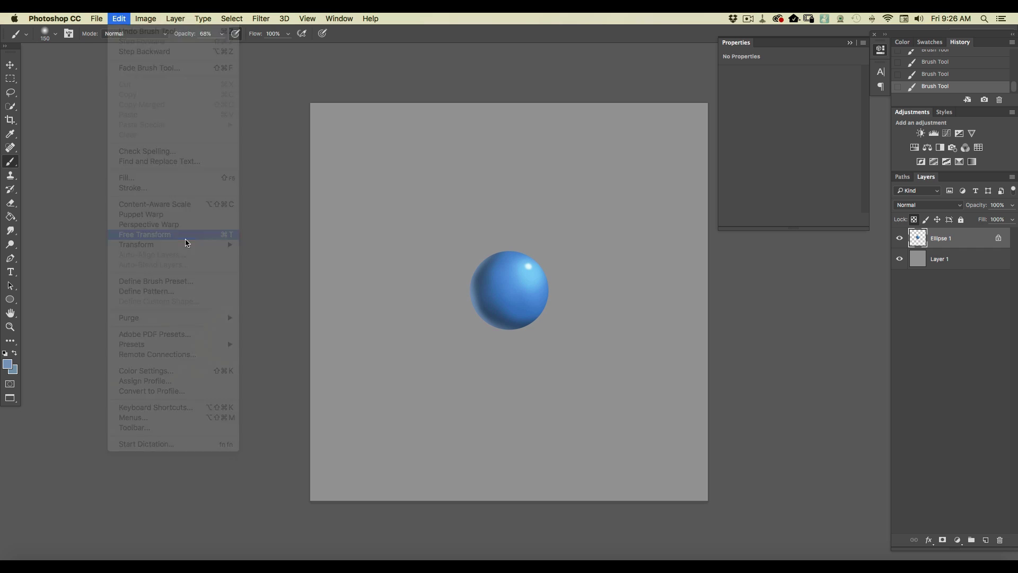
left_click_drag(471, 252, 477, 258)
left_click_drag(548, 329, 545, 326)
left_click_drag(478, 258, 482, 263)
key("Return")
left_click(849, 42)
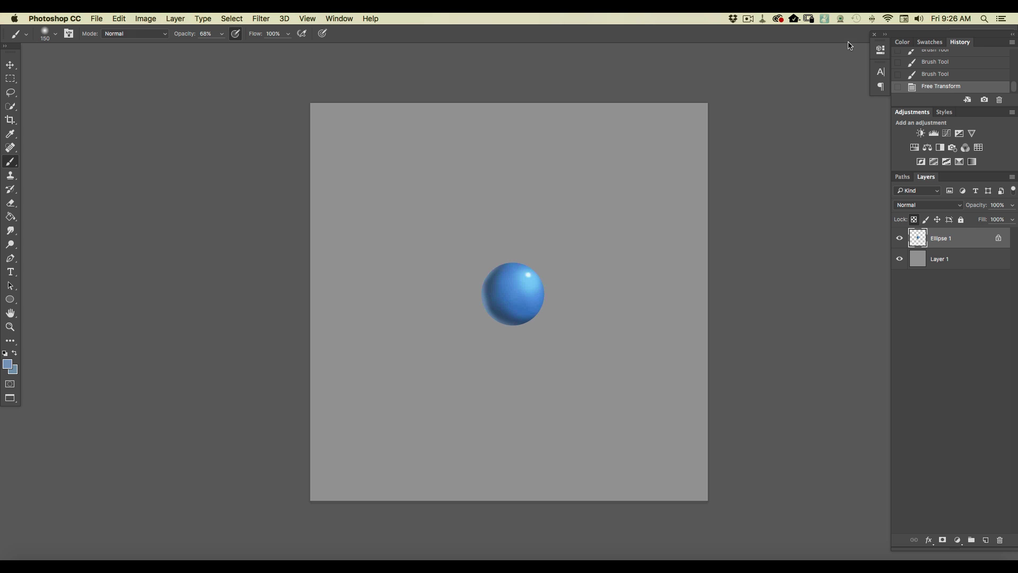
- Switch to the Mixer Brush tool and choose the hard round 92 px brush tip
left_click(12, 164)
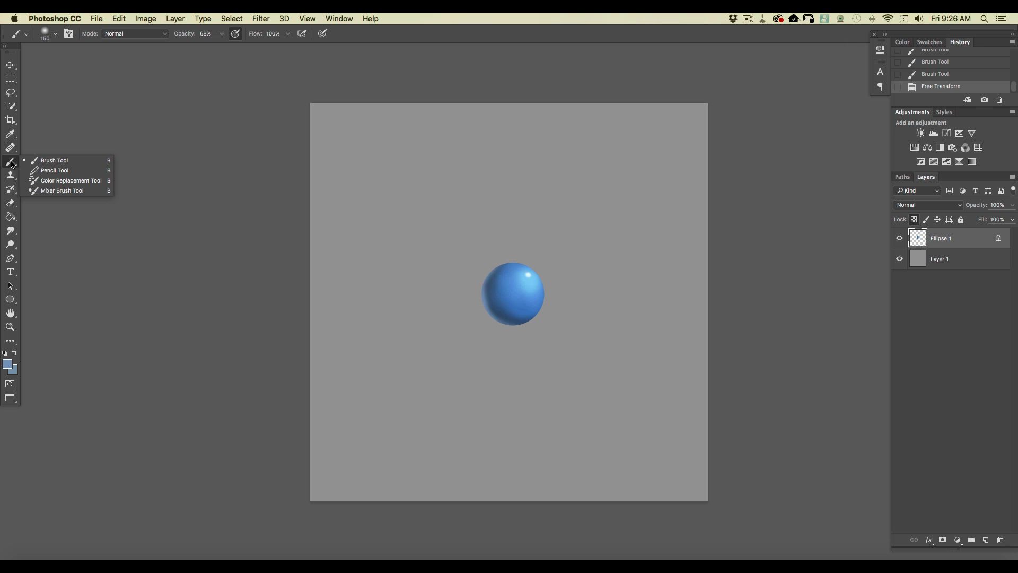
left_click(51, 189)
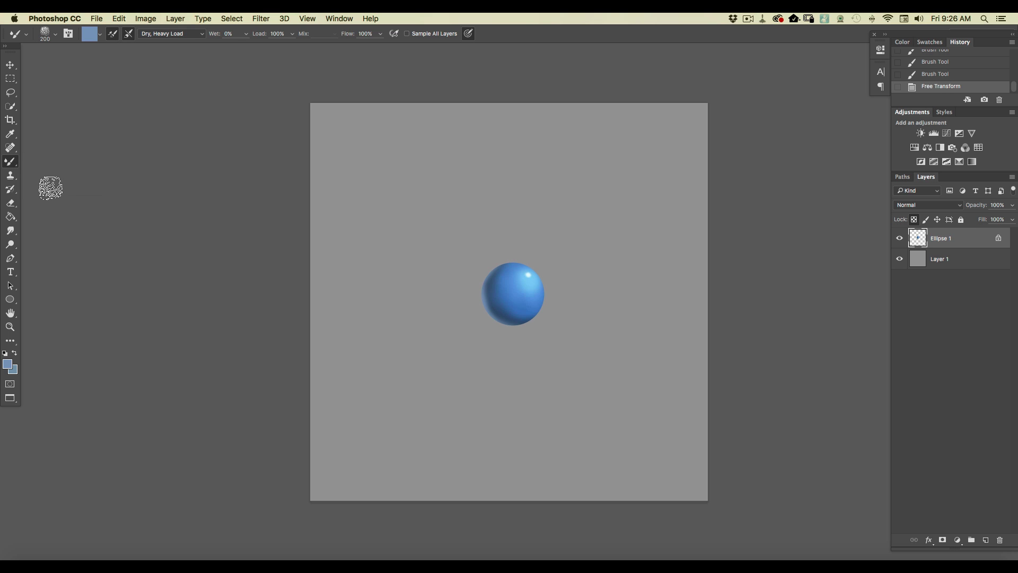
left_click(52, 39)
left_click(107, 305)
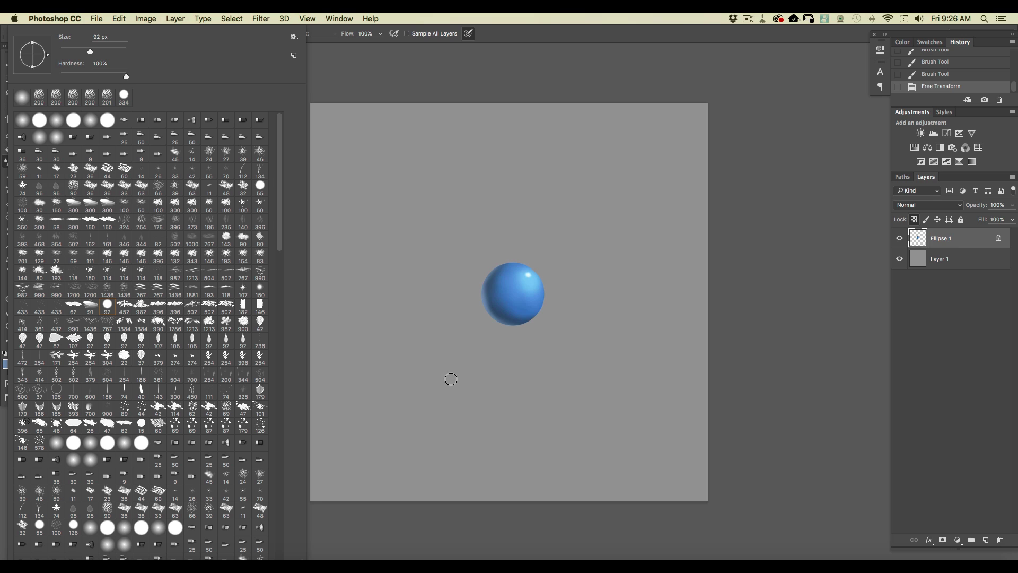
left_click(456, 332)
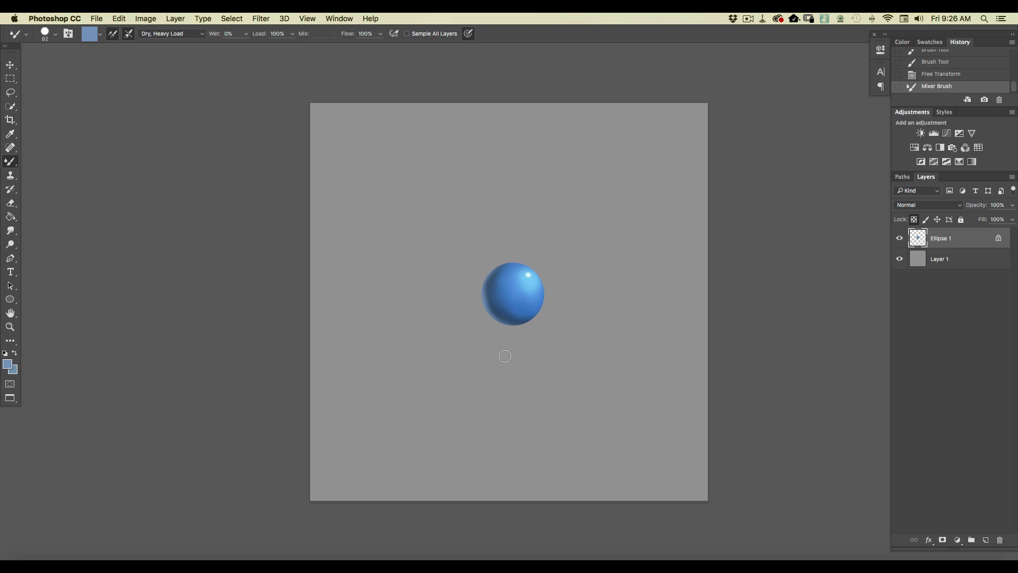
- Enlarge the mixer brush to 500 px to cover the sphere and sample the whole sphere as its paint load
key("bracketright")
key("bracketright")
key("bracketright")
key("bracketright")
key("bracketright")
key("bracketright")
key("bracketright")
key("bracketright")
key("bracketright")
left_click(513, 295, "alt")
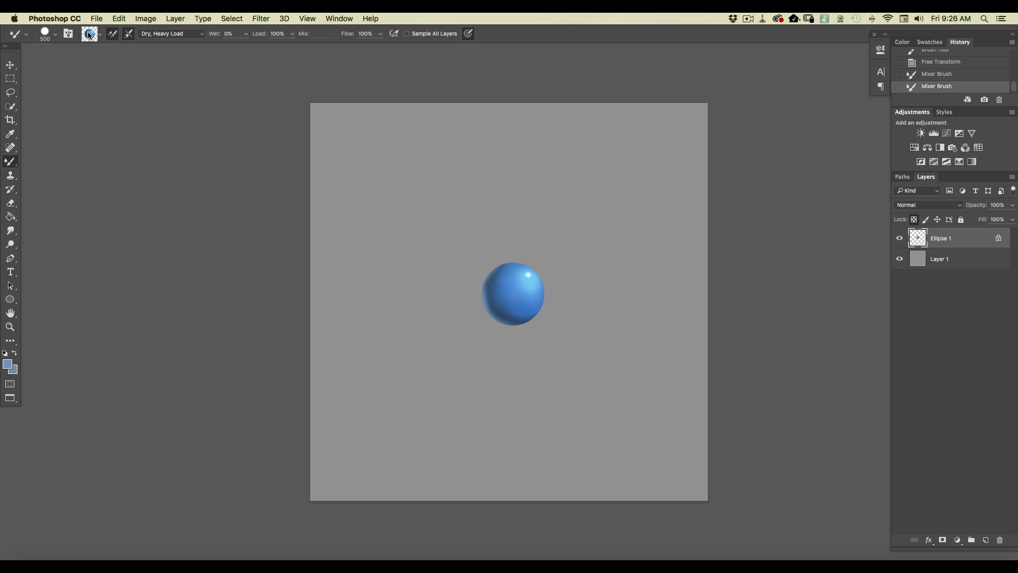
- With the Dry, Heavy Load mix preset chosen, hide the Ellipse 1 layer and add a new empty layer above it
left_click(171, 35)
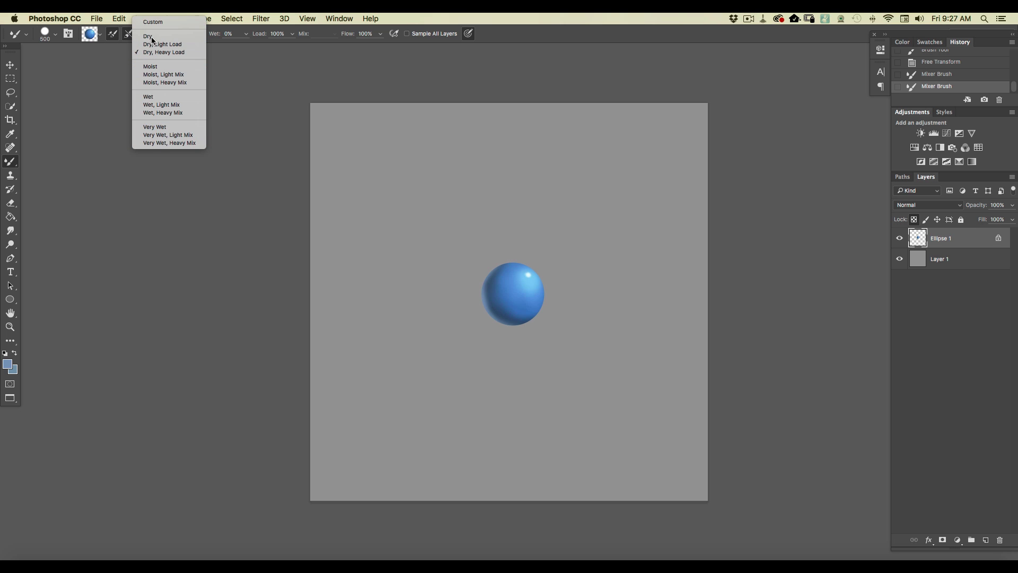
left_click(151, 53)
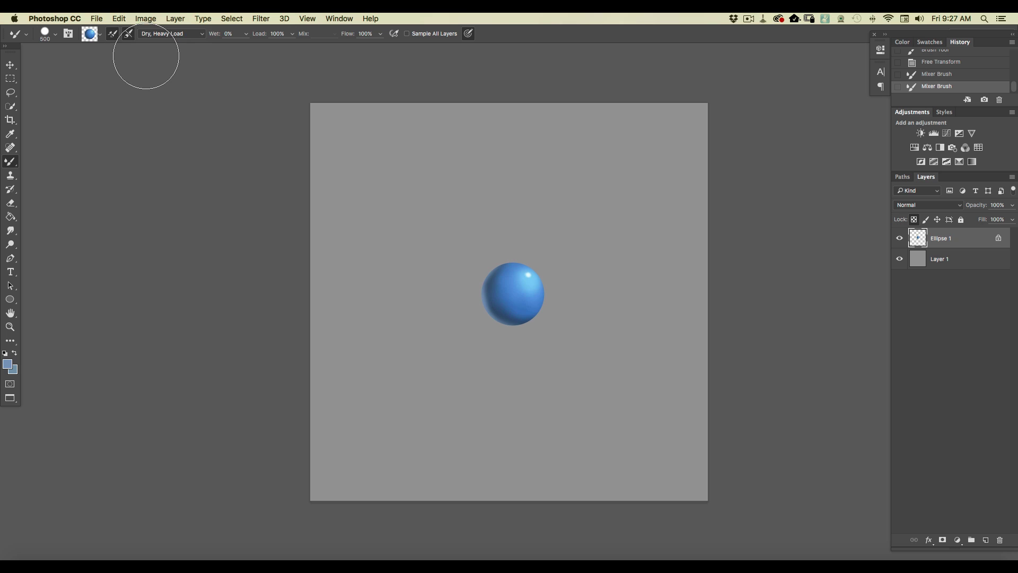
left_click(899, 238)
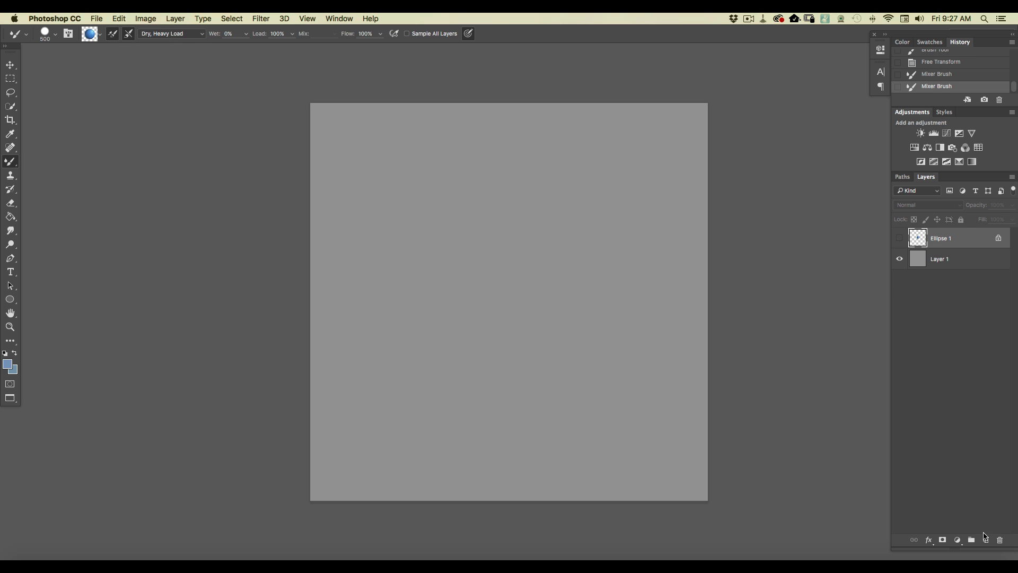
left_click(984, 539)
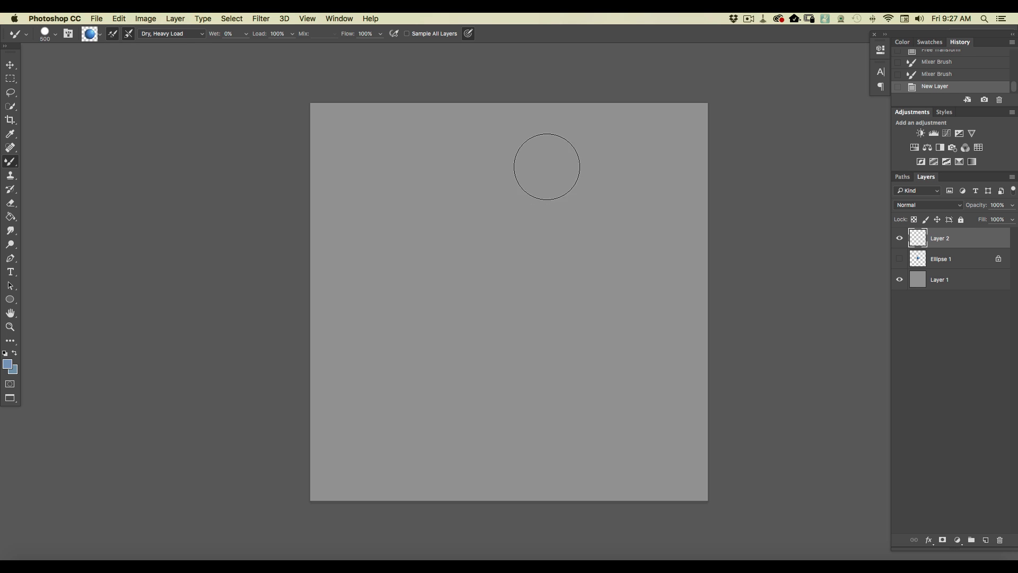
- Paint several long winding strokes across the canvas with the sphere-loaded 500 px mixer brush
left_click(639, 144)
mouse_move(637, 145)
left_mouse_down()
mouse_move(614, 157)
mouse_move(494, 154)
mouse_move(470, 188)
mouse_move(489, 255)
mouse_move(456, 285)
left_mouse_up()
mouse_move(484, 363)
left_mouse_down()
mouse_move(402, 386)
mouse_move(376, 432)
left_mouse_up()
mouse_move(412, 118)
left_mouse_down()
mouse_move(386, 203)
mouse_move(393, 263)
mouse_move(355, 311)
mouse_move(363, 365)
left_mouse_up()
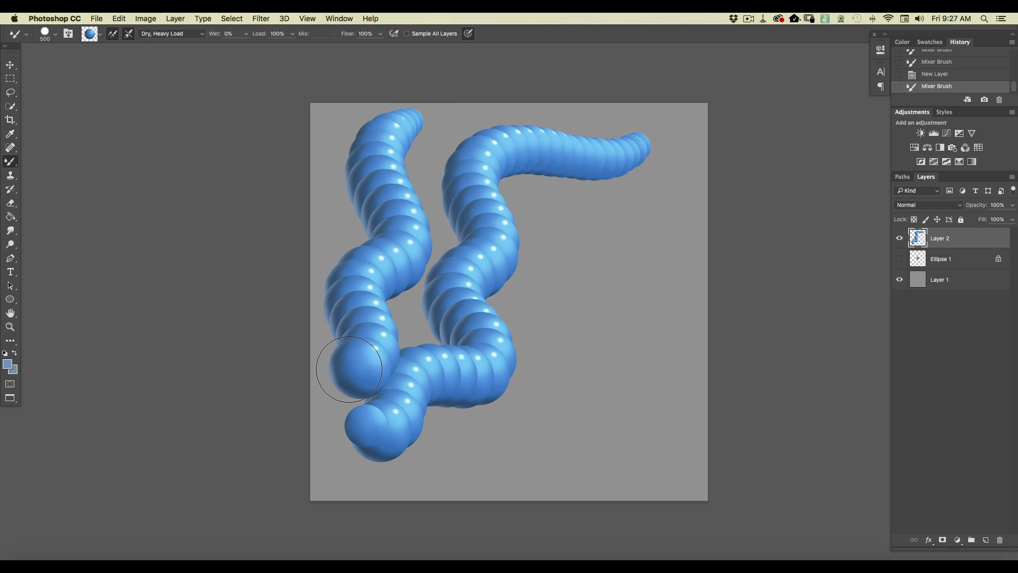
mouse_move(647, 207)
left_mouse_down()
mouse_move(623, 218)
mouse_move(627, 287)
mouse_move(608, 348)
mouse_move(552, 372)
mouse_move(532, 435)
mouse_move(404, 481)
left_mouse_up()
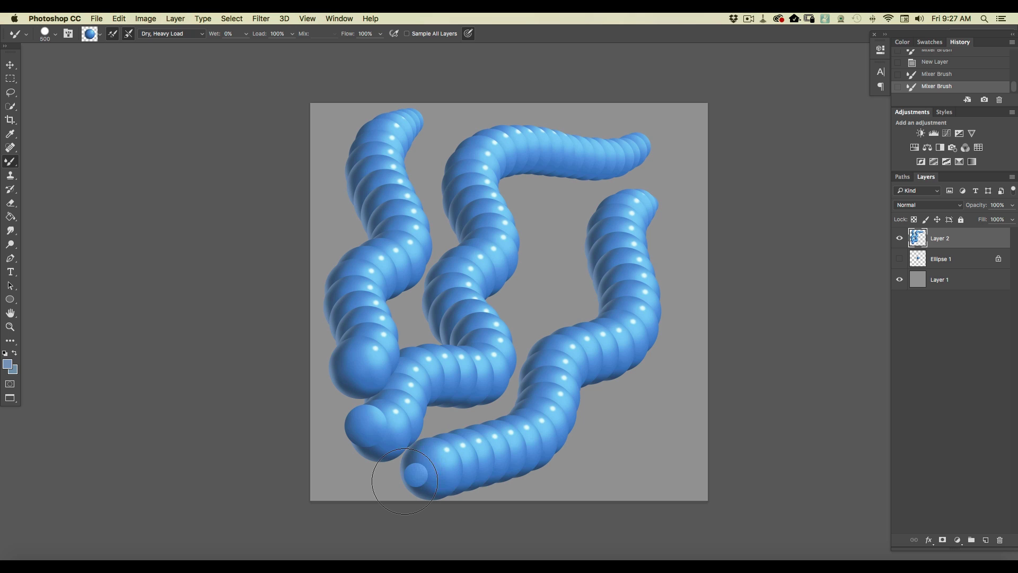
left_click_drag(554, 222, 490, 359)
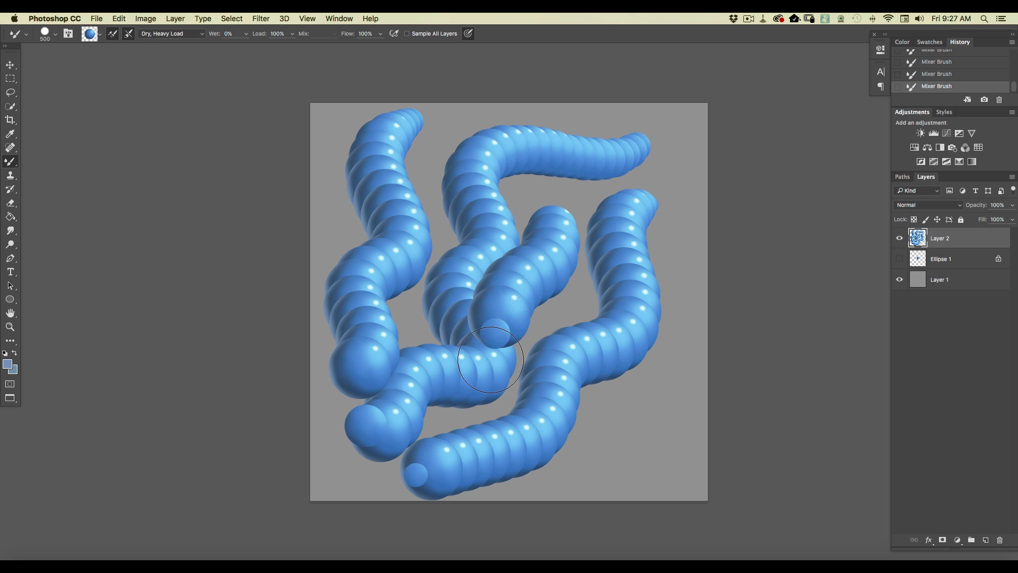
- Replace the painted layer with a new empty one and set the mixer brush's spacing to 15%
mouse_move(935, 239)
left_mouse_down()
mouse_move(971, 533)
mouse_move(999, 540)
left_mouse_up()
left_click(987, 540)
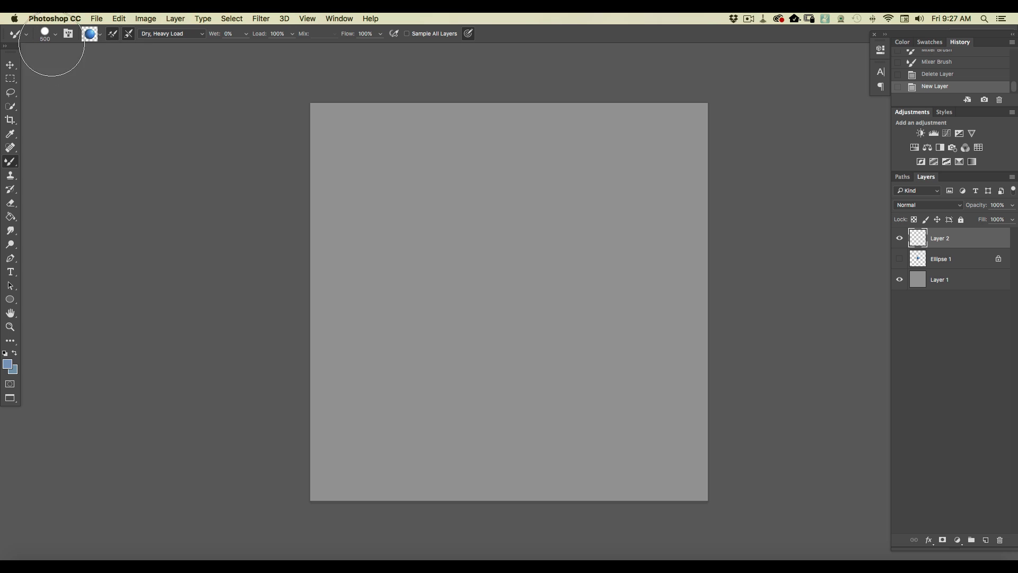
left_click(69, 37)
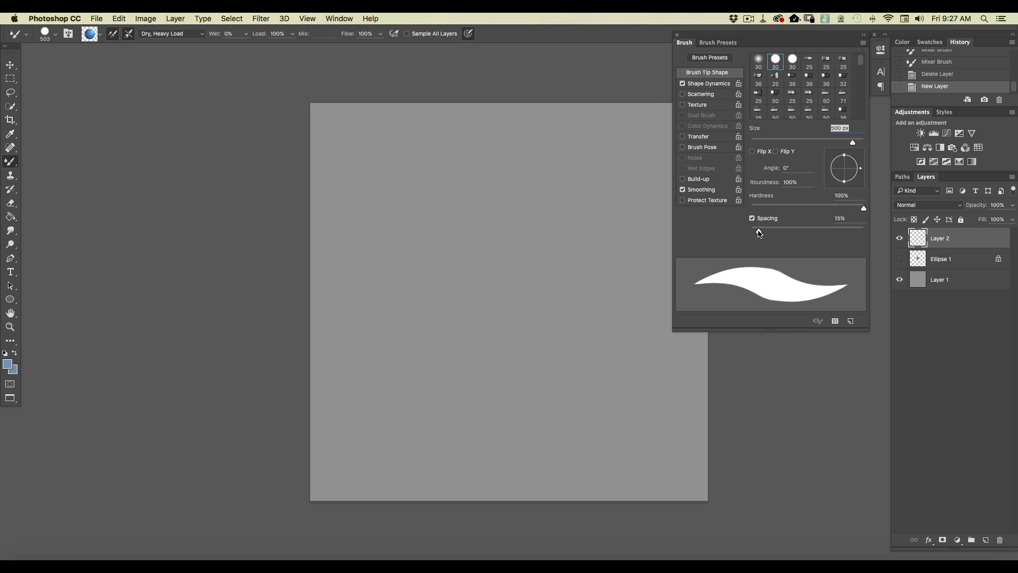
- Paint overlapping curved tubes across the canvas with the 503 px brush at 15% spacing
mouse_move(572, 149)
left_mouse_down()
mouse_move(546, 187)
mouse_move(541, 282)
mouse_move(439, 313)
mouse_move(411, 369)
left_mouse_up()
mouse_move(462, 153)
left_mouse_down()
mouse_move(393, 187)
mouse_move(384, 267)
mouse_move(348, 297)
left_mouse_up()
mouse_move(643, 176)
left_mouse_down()
mouse_move(616, 224)
mouse_move(601, 313)
mouse_move(523, 361)
mouse_move(523, 404)
mouse_move(612, 416)
mouse_move(585, 467)
left_mouse_up()
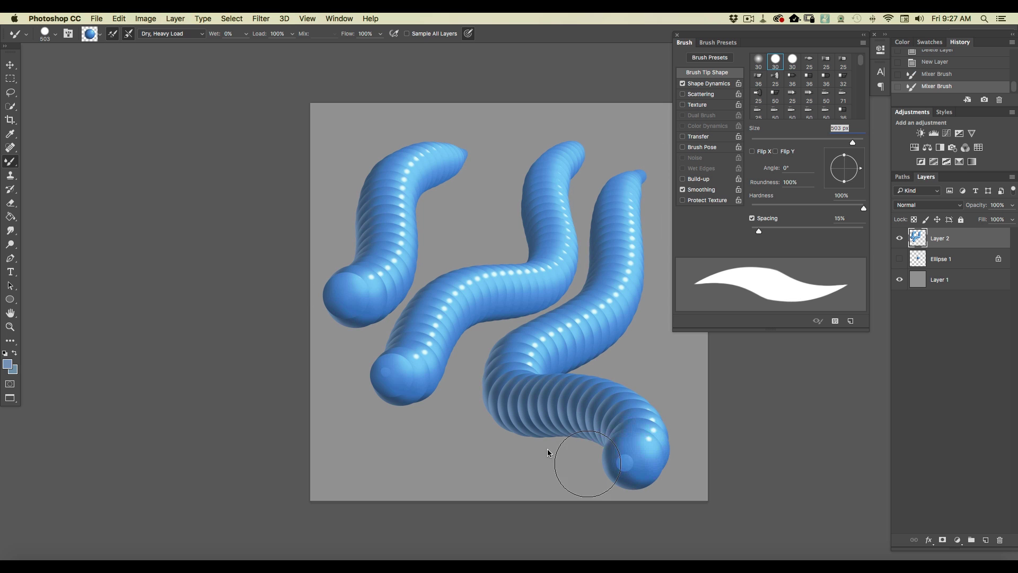
mouse_move(449, 145)
left_mouse_down()
mouse_move(442, 186)
mouse_move(529, 220)
mouse_move(554, 289)
mouse_move(489, 319)
mouse_move(475, 379)
mouse_move(442, 420)
mouse_move(350, 448)
left_mouse_up()
mouse_move(371, 141)
left_mouse_down()
mouse_move(366, 212)
mouse_move(599, 287)
mouse_move(419, 366)
mouse_move(361, 419)
left_mouse_up()
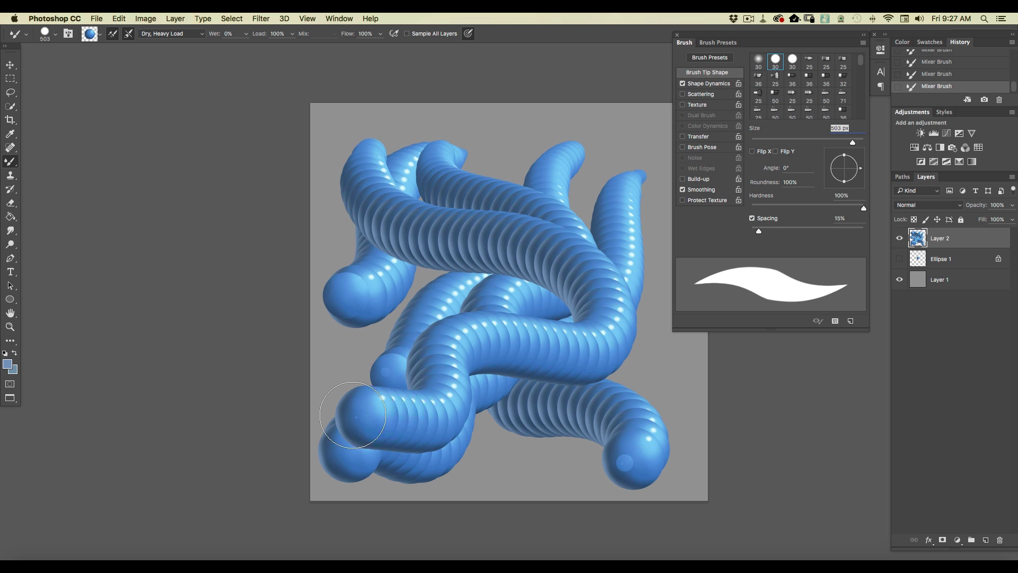
mouse_move(499, 132)
left_mouse_down()
mouse_move(567, 297)
mouse_move(478, 434)
mouse_move(393, 424)
left_mouse_up()
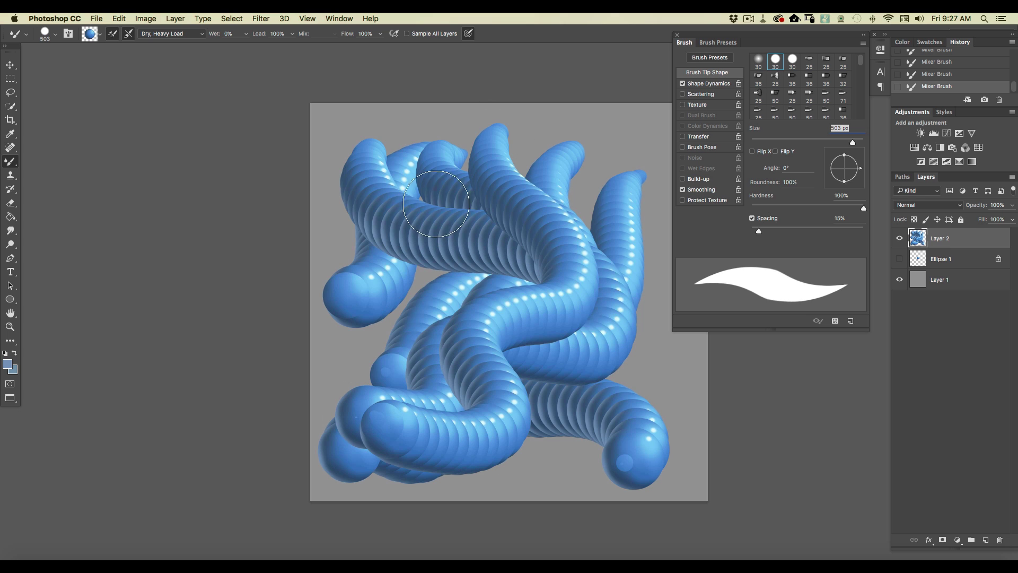
left_click_drag(441, 324, 365, 414)
- Replace the painted layer with a new empty one and set the brush to 52% scatter and 9% spacing
mouse_move(943, 240)
left_mouse_down()
mouse_move(943, 371)
mouse_move(986, 536)
mouse_move(999, 539)
left_mouse_up()
left_click(986, 540)
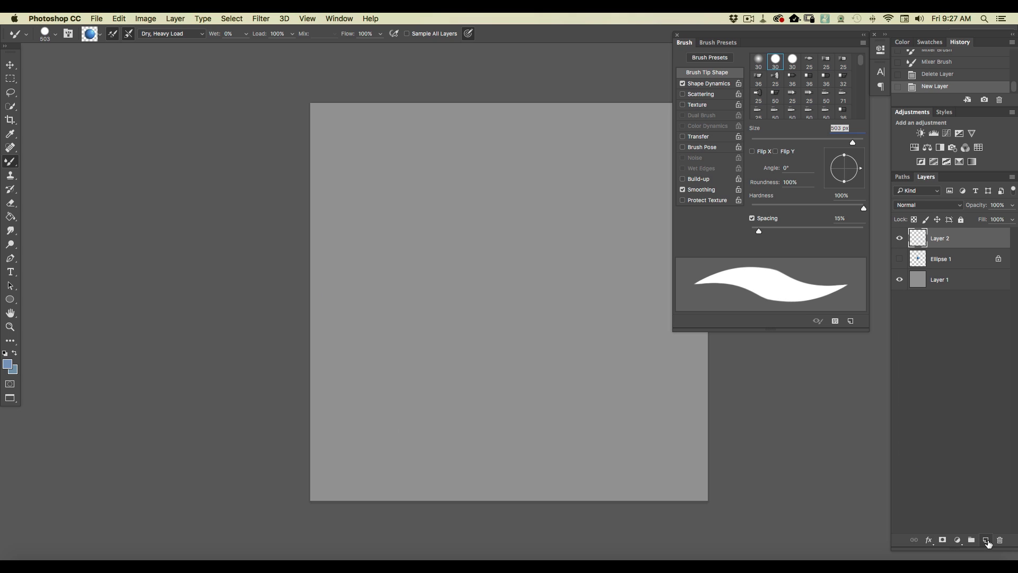
left_click(699, 94)
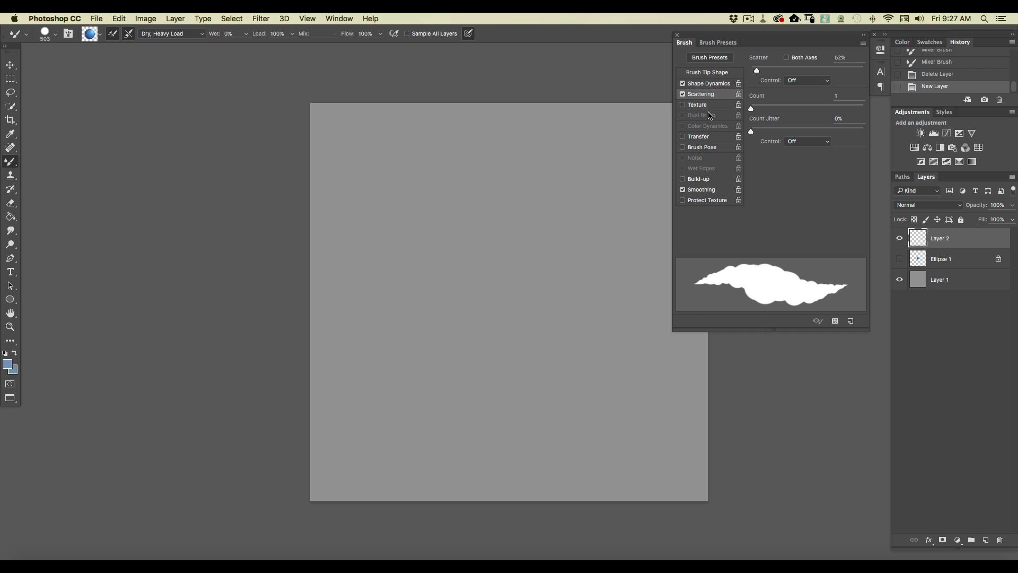
left_click(696, 75)
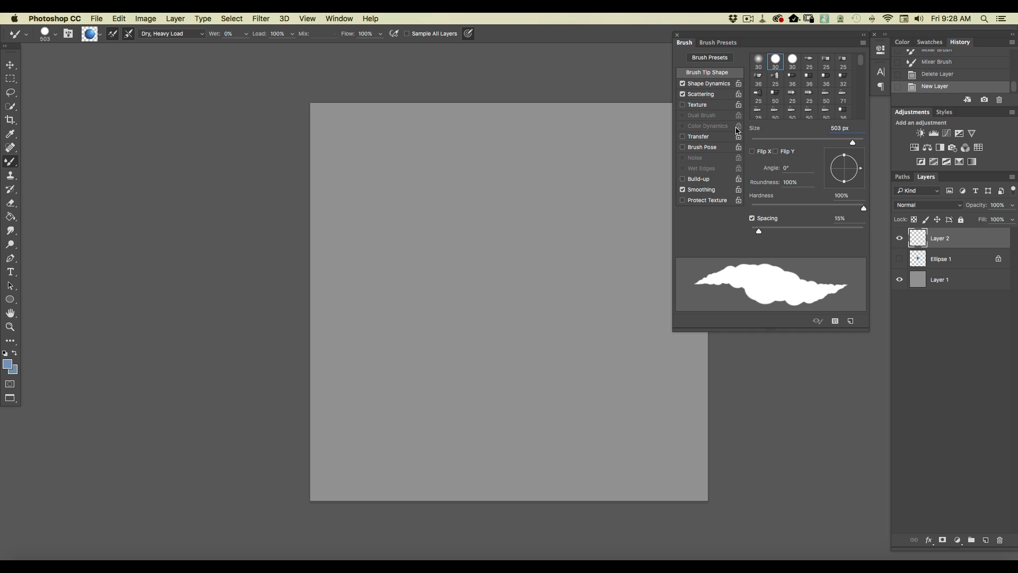
left_click_drag(759, 236, 757, 233)
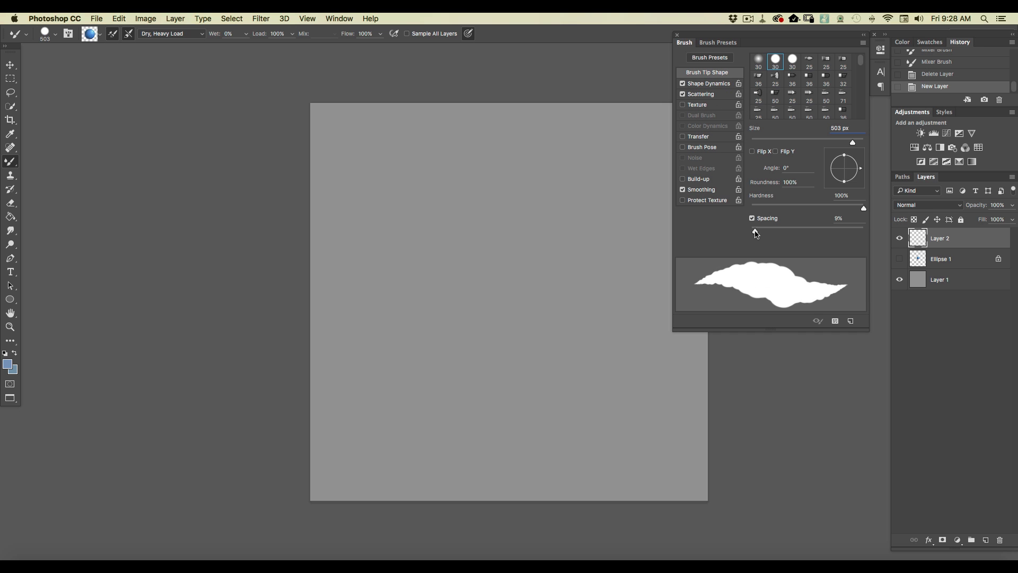
- Paint crossing strokes of scattered spheres over the canvas at 9% spacing
mouse_move(599, 151)
left_mouse_down()
mouse_move(518, 209)
mouse_move(546, 337)
mouse_move(433, 356)
mouse_move(345, 419)
left_mouse_up()
mouse_move(402, 155)
left_mouse_down()
mouse_move(374, 247)
mouse_move(532, 325)
mouse_move(556, 380)
mouse_move(659, 430)
mouse_move(654, 481)
left_mouse_up()
mouse_move(458, 149)
left_mouse_down()
mouse_move(467, 258)
mouse_move(457, 466)
mouse_move(329, 471)
left_mouse_up()
left_click_drag(378, 306, 333, 397)
mouse_move(598, 201)
left_mouse_down()
mouse_move(411, 380)
mouse_move(406, 433)
left_mouse_up()
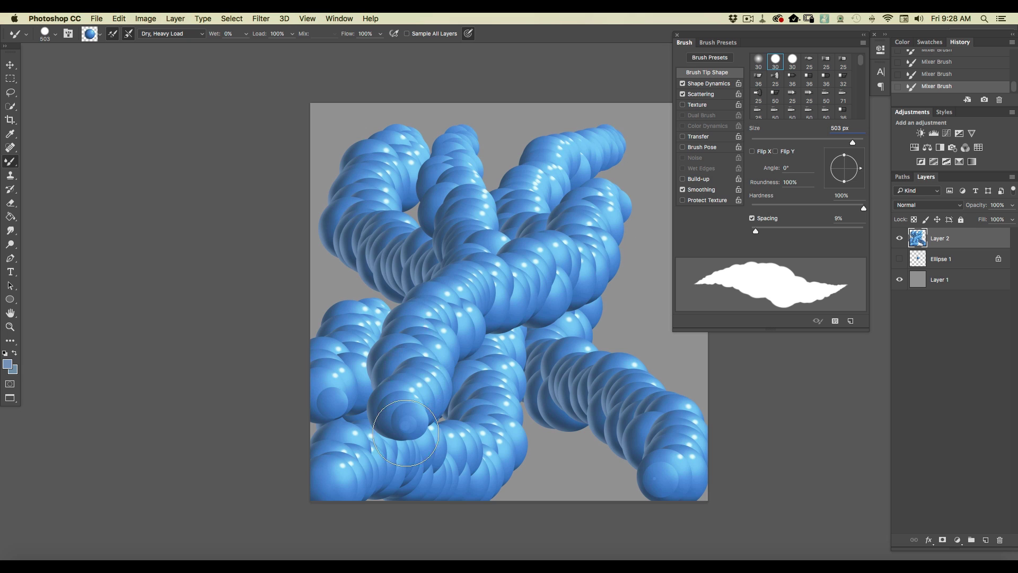
- Delete the layer with the scattered strokes and switch to the ragged round 167 px brush tip
mouse_move(937, 240)
left_mouse_down()
mouse_move(945, 406)
mouse_move(987, 535)
mouse_move(1000, 540)
left_mouse_up()
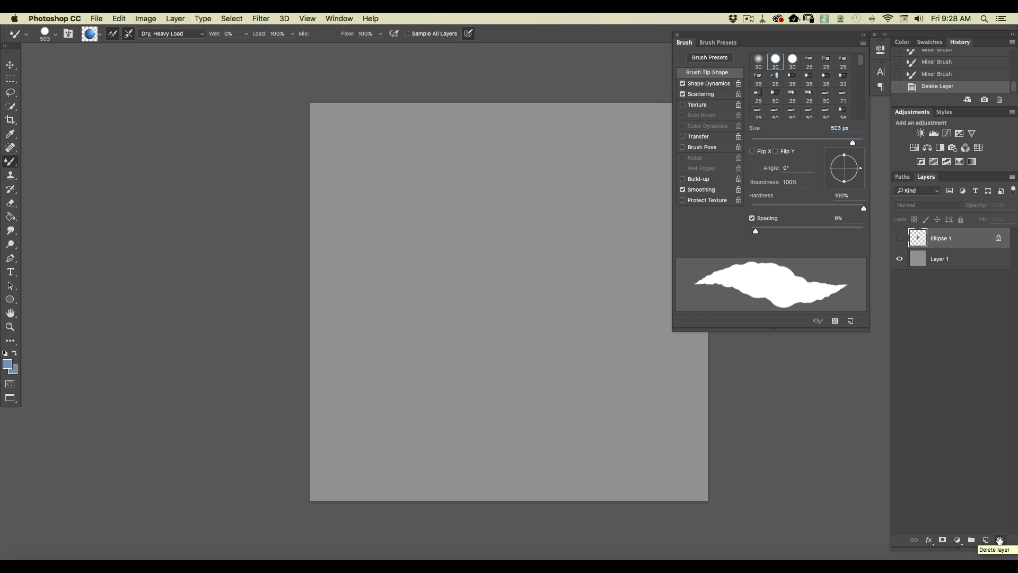
left_click(678, 35)
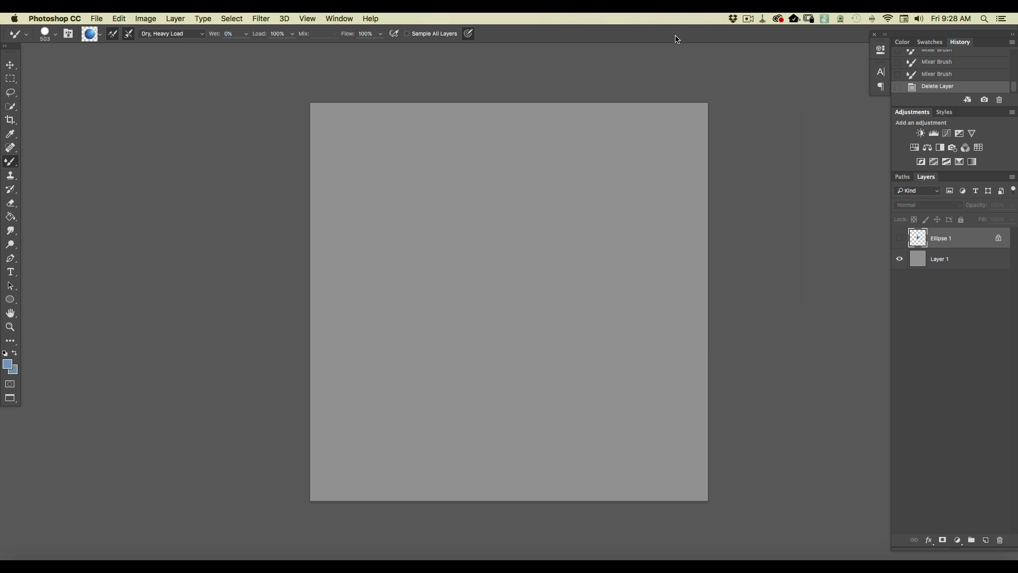
left_click(47, 36)
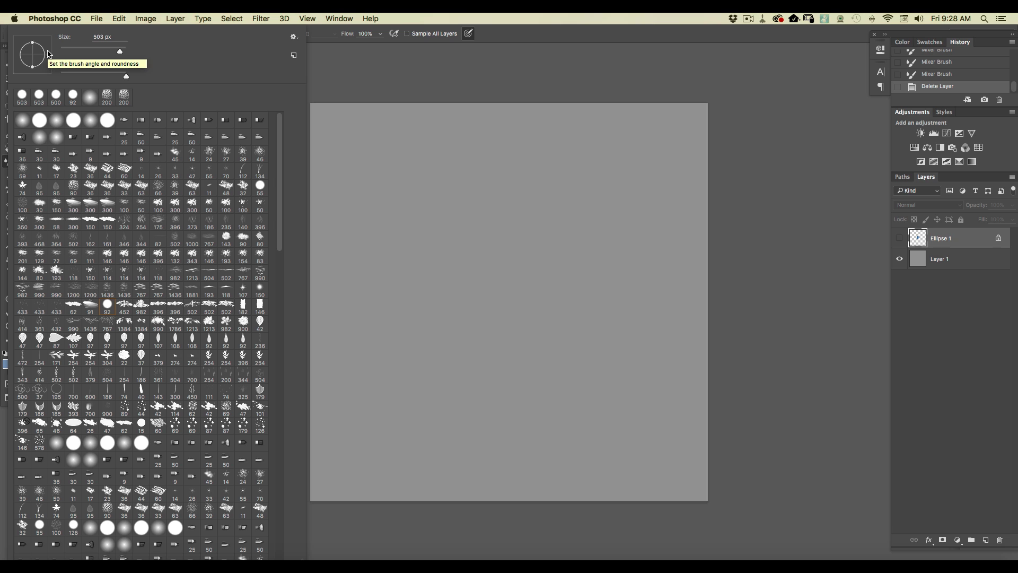
scroll(279, 259, "down", 3)
scroll(279, 259, "up", 3)
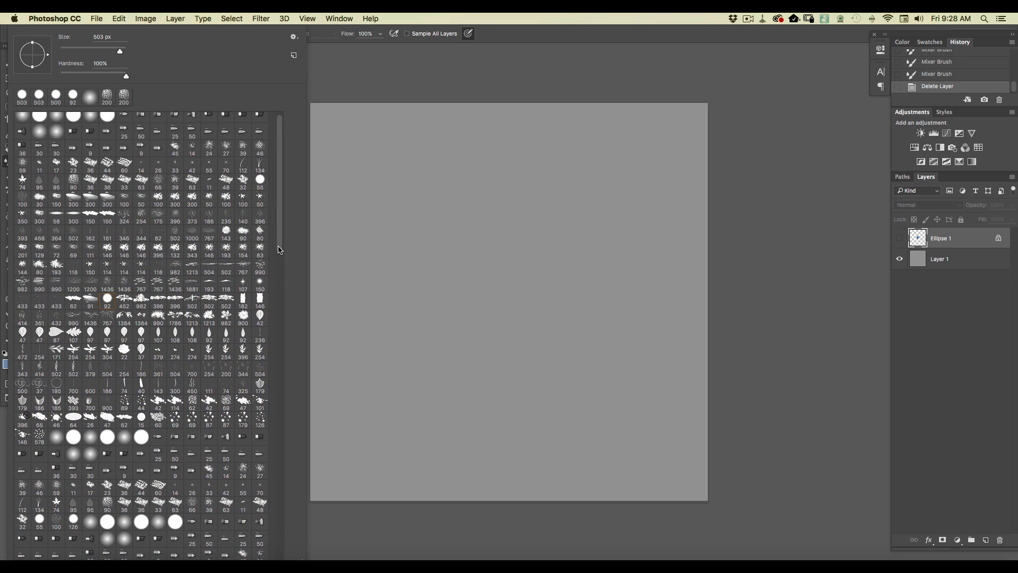
left_click_drag(275, 253, 280, 408)
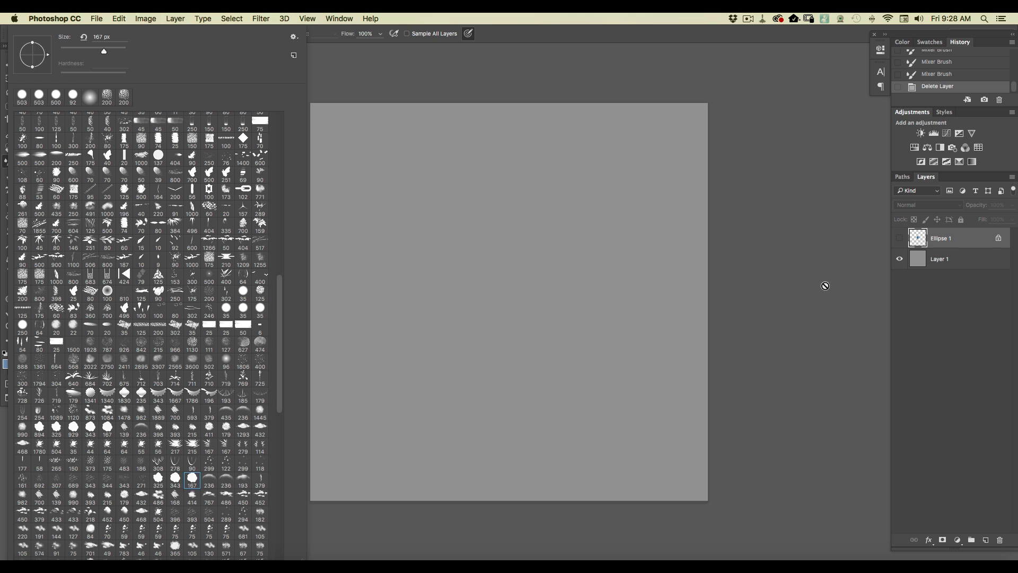
- Add a new layer and paint several winding, rough-textured strokes with the ragged 167 px tip
left_click(985, 540)
mouse_move(636, 145)
left_mouse_down()
mouse_move(552, 154)
mouse_move(548, 221)
mouse_move(525, 289)
left_mouse_up()
mouse_move(504, 175)
left_mouse_down()
mouse_move(483, 290)
mouse_move(437, 287)
mouse_move(411, 317)
left_mouse_up()
mouse_move(398, 185)
left_mouse_down()
mouse_move(506, 238)
mouse_move(572, 340)
mouse_move(562, 363)
left_mouse_up()
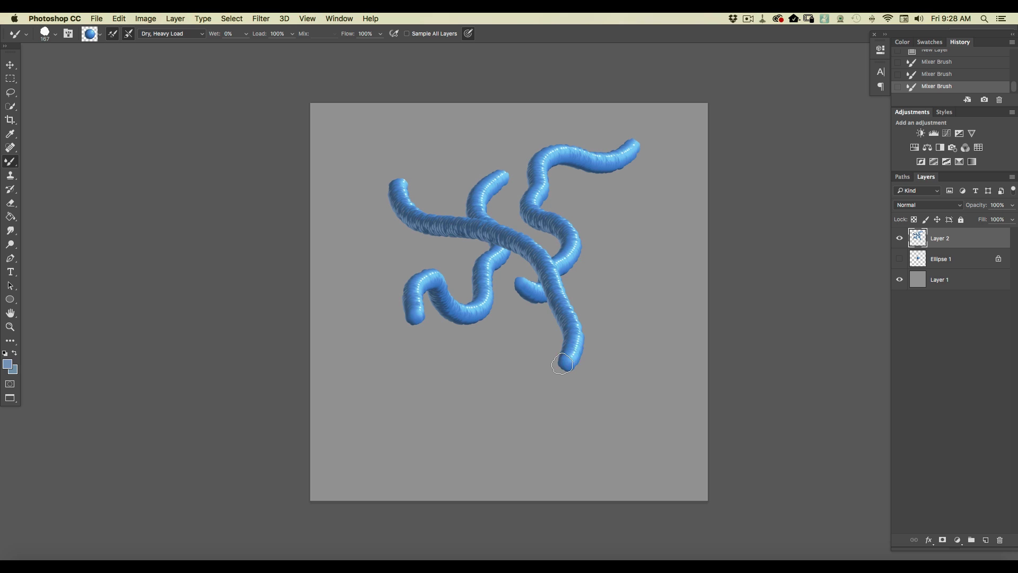
key("super+equal")
mouse_move(634, 183)
left_mouse_down()
mouse_move(655, 240)
mouse_move(552, 329)
mouse_move(549, 381)
mouse_move(485, 369)
mouse_move(443, 374)
mouse_move(428, 412)
mouse_move(333, 439)
left_mouse_up()
mouse_move(348, 236)
left_mouse_down()
mouse_move(336, 307)
mouse_move(421, 348)
mouse_move(551, 467)
mouse_move(325, 476)
left_mouse_up()
- Replace the painted layer with a new empty one and choose the scaly 853 px brush tip at 300 px
mouse_move(943, 243)
left_mouse_down()
mouse_move(973, 519)
mouse_move(1001, 540)
left_mouse_up()
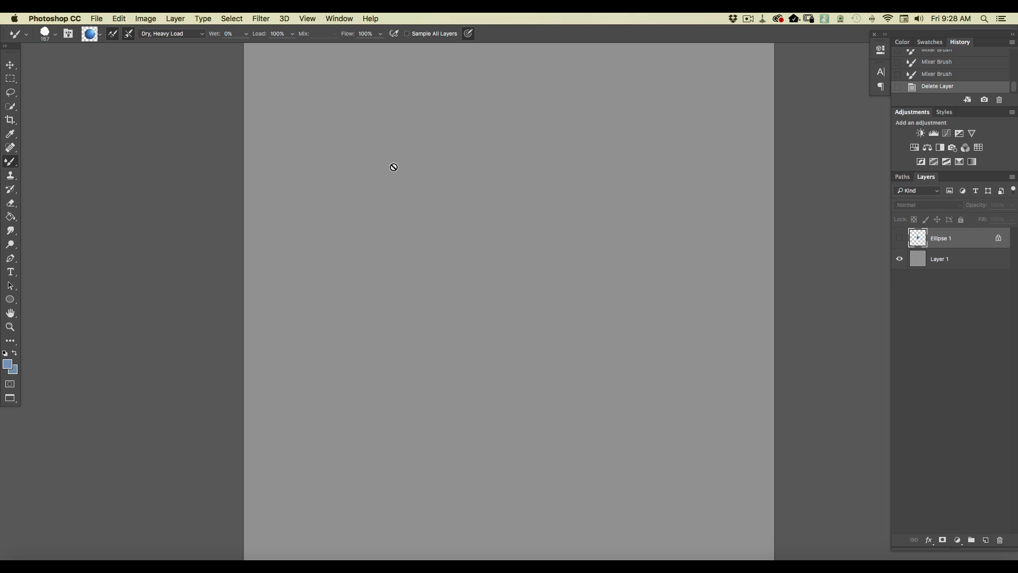
left_click(984, 540)
left_click(48, 42)
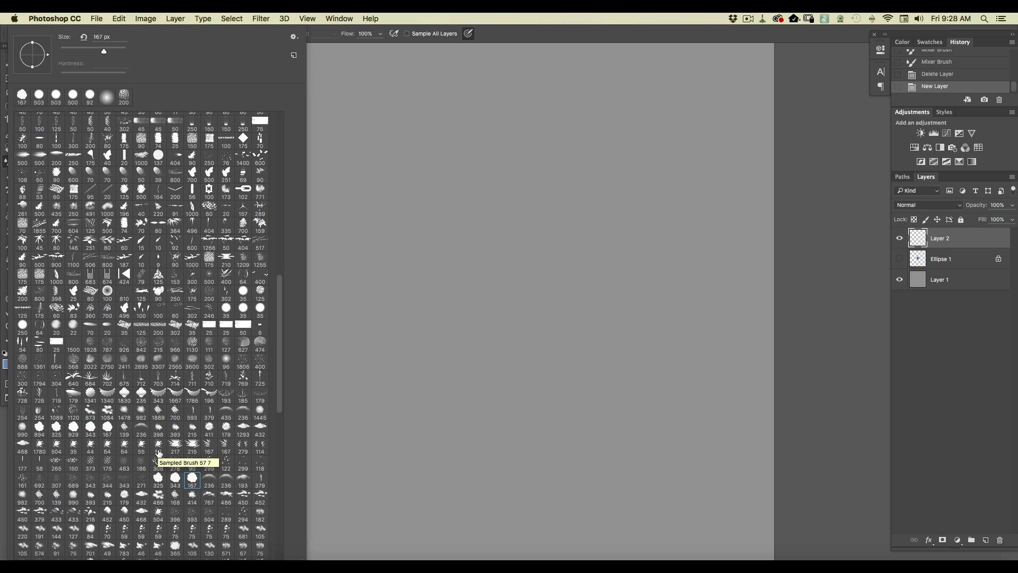
left_click_drag(281, 407, 281, 311)
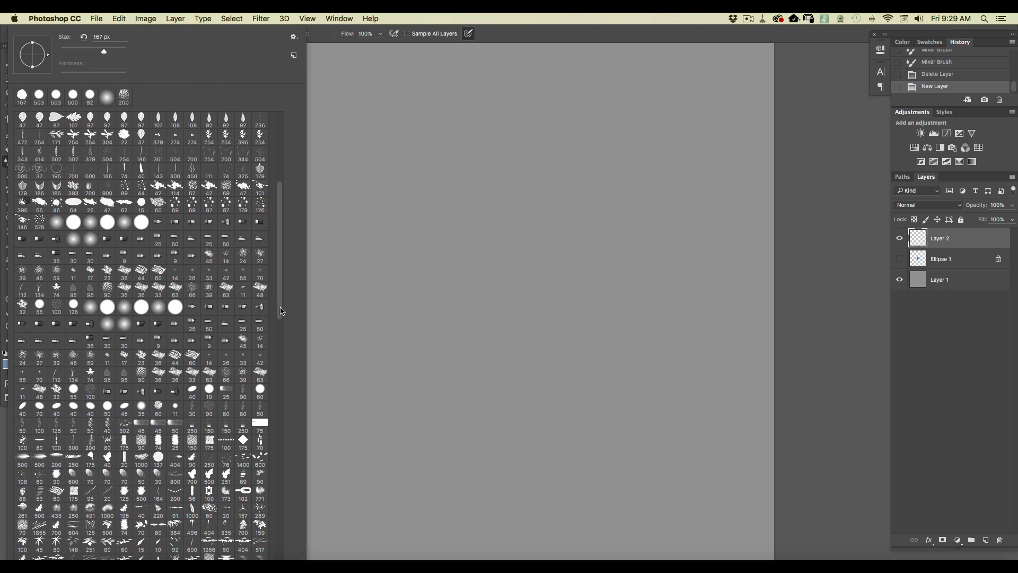
mouse_move(279, 307)
left_mouse_down()
mouse_move(280, 260)
mouse_move(278, 514)
left_mouse_up()
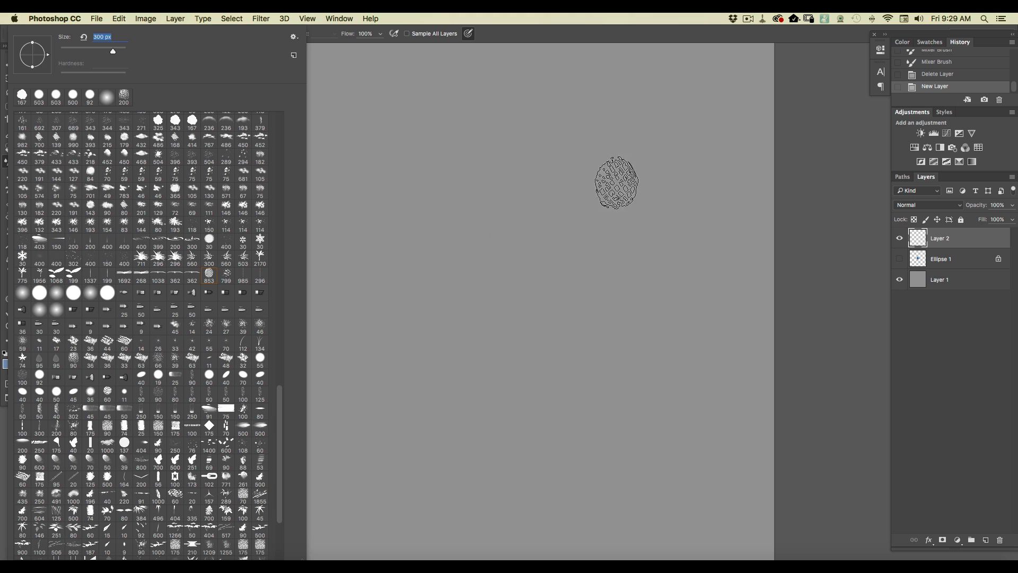
- Paint three long, snake-like winding strokes across the canvas with the 300 px scaly tip
left_click(657, 149)
mouse_move(657, 150)
left_mouse_down()
mouse_move(549, 168)
mouse_move(530, 193)
mouse_move(532, 212)
mouse_move(561, 246)
mouse_move(540, 311)
mouse_move(483, 305)
mouse_move(454, 364)
mouse_move(417, 369)
mouse_move(354, 416)
left_mouse_up()
mouse_move(423, 140)
left_mouse_down()
mouse_move(433, 203)
mouse_move(513, 231)
mouse_move(519, 262)
mouse_move(545, 287)
mouse_move(671, 305)
mouse_move(674, 349)
mouse_move(628, 378)
mouse_move(613, 419)
mouse_move(508, 428)
mouse_move(477, 467)
mouse_move(411, 484)
mouse_move(343, 482)
mouse_move(353, 502)
left_mouse_up()
mouse_move(386, 242)
left_mouse_down()
mouse_move(340, 265)
mouse_move(345, 326)
mouse_move(308, 361)
mouse_move(290, 375)
left_mouse_up()
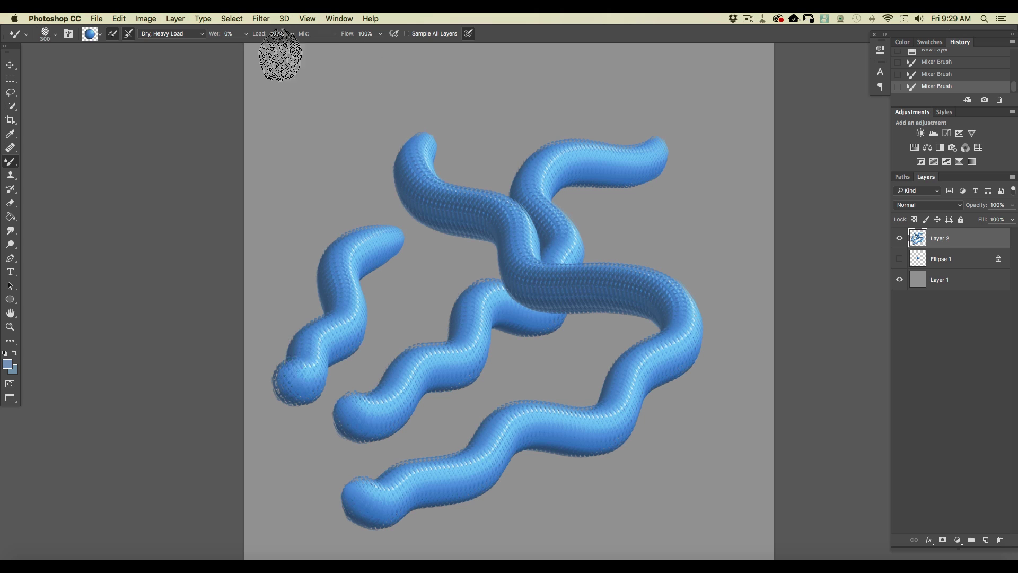
- Turn on scattering at 28% for the scaly tip and paint two winding strokes over the existing ones
left_click(59, 39)
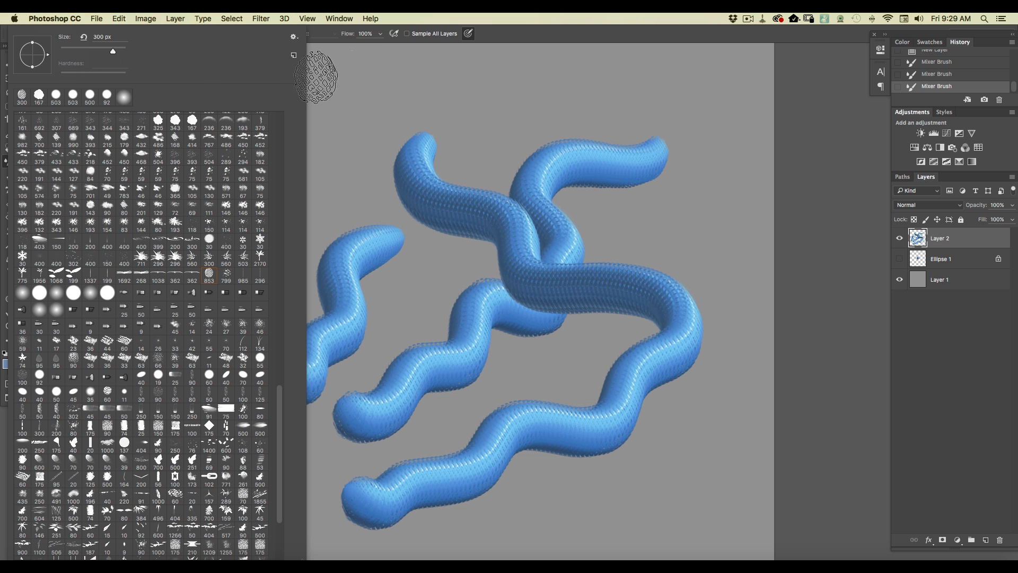
left_click(826, 170)
left_click(66, 35)
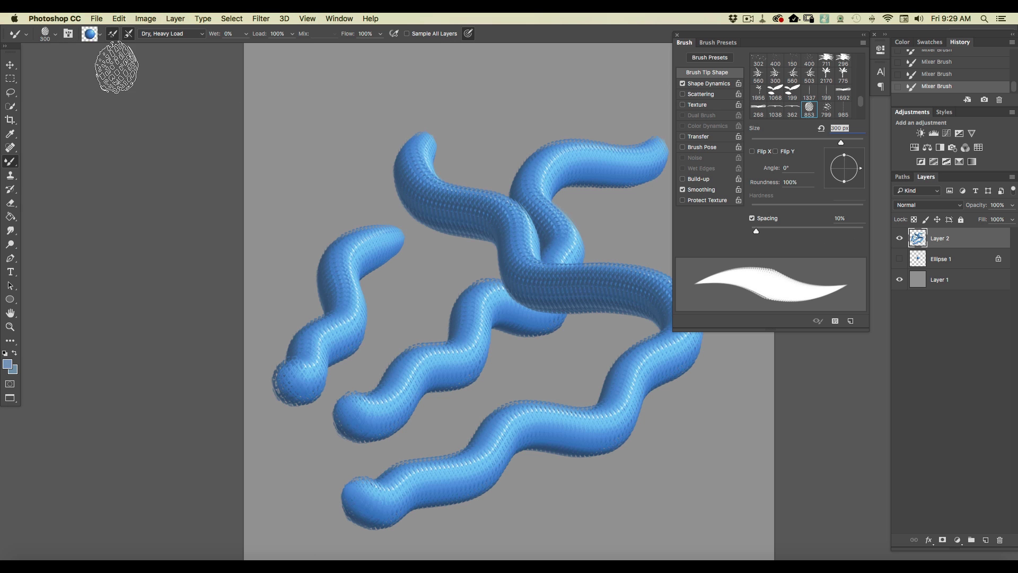
left_click(690, 95)
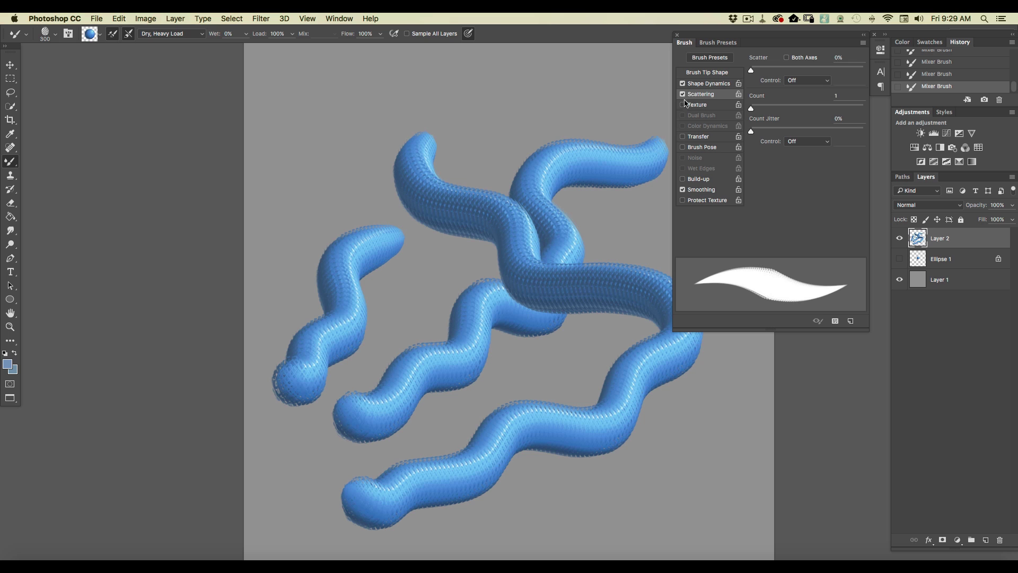
left_click_drag(754, 70, 754, 70)
mouse_move(607, 83)
left_mouse_down()
mouse_move(466, 110)
mouse_move(457, 230)
mouse_move(352, 198)
mouse_move(302, 305)
mouse_move(645, 437)
mouse_move(456, 480)
mouse_move(291, 474)
left_mouse_up()
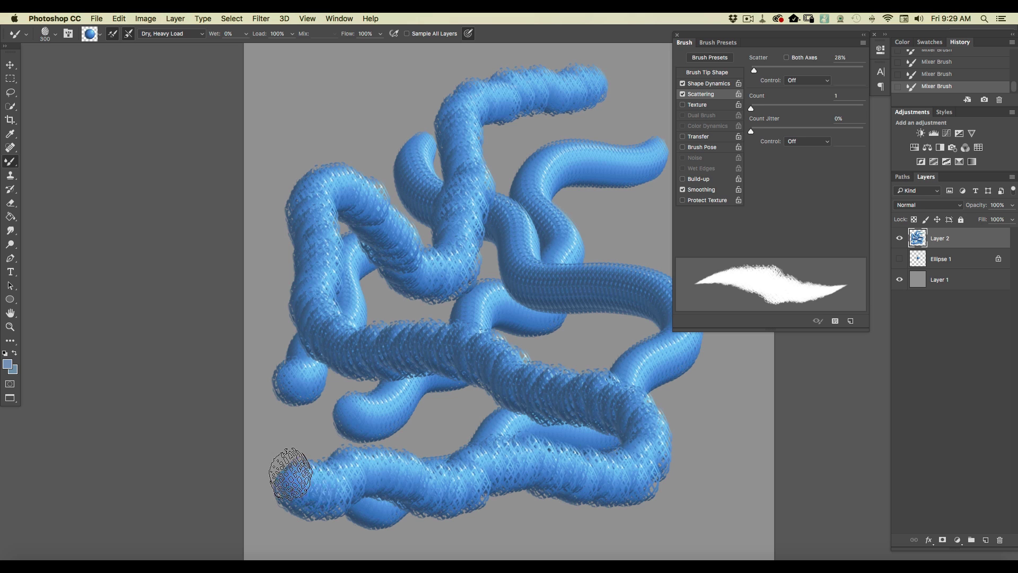
mouse_move(345, 90)
left_mouse_down()
mouse_move(462, 222)
mouse_move(332, 323)
left_mouse_up()
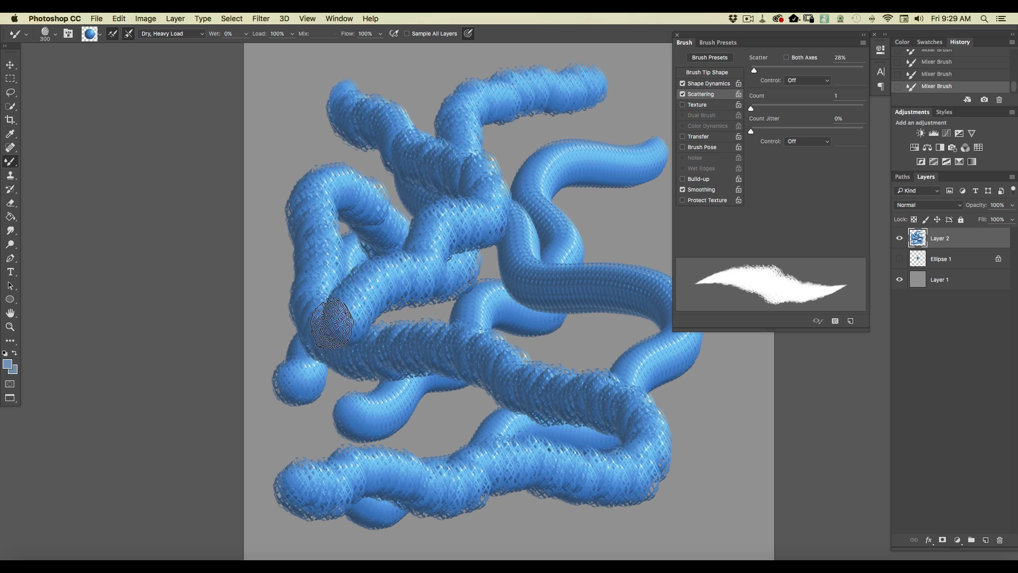
- Replace the painted layer with a new empty one, and choose the flat rectangular 75 px brush tip
left_click_drag(941, 238, 999, 538)
left_click(986, 540)
left_click(676, 35)
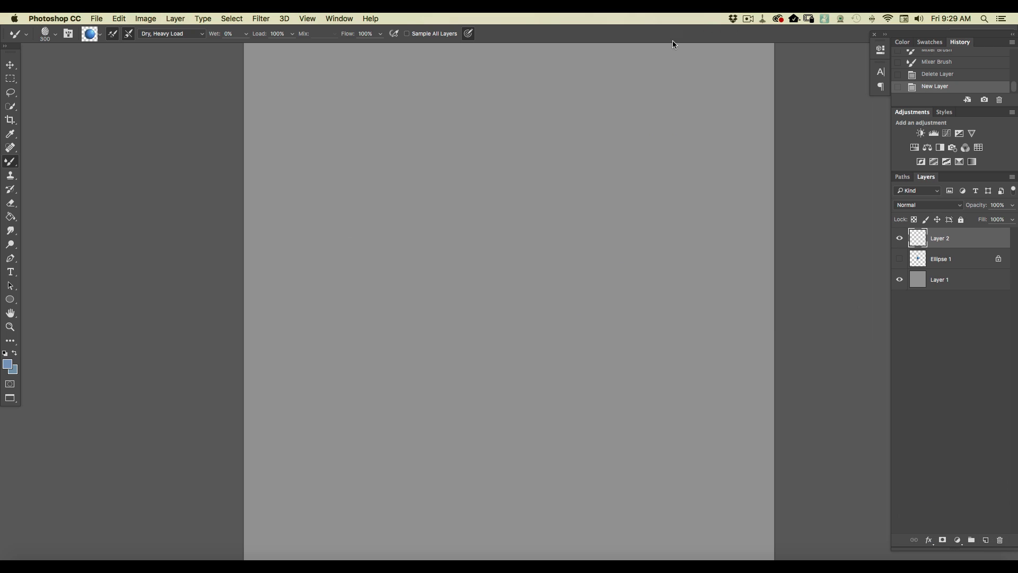
right_click(77, 94)
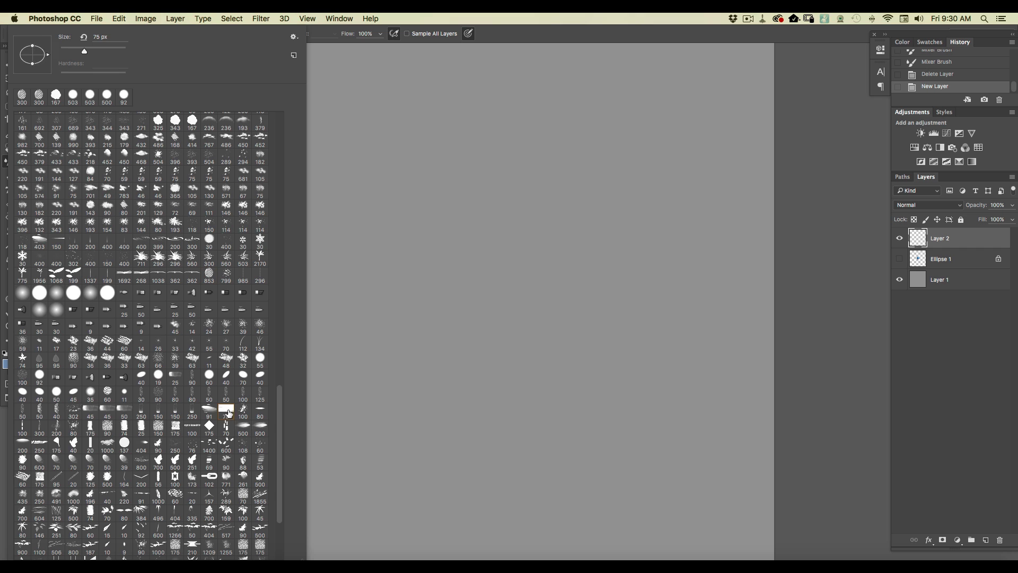
- Paint a thin winding stroke with the flat tip, and a thick furry one with the textured 175 px tip at 316 px
left_click_drag(585, 146, 576, 192)
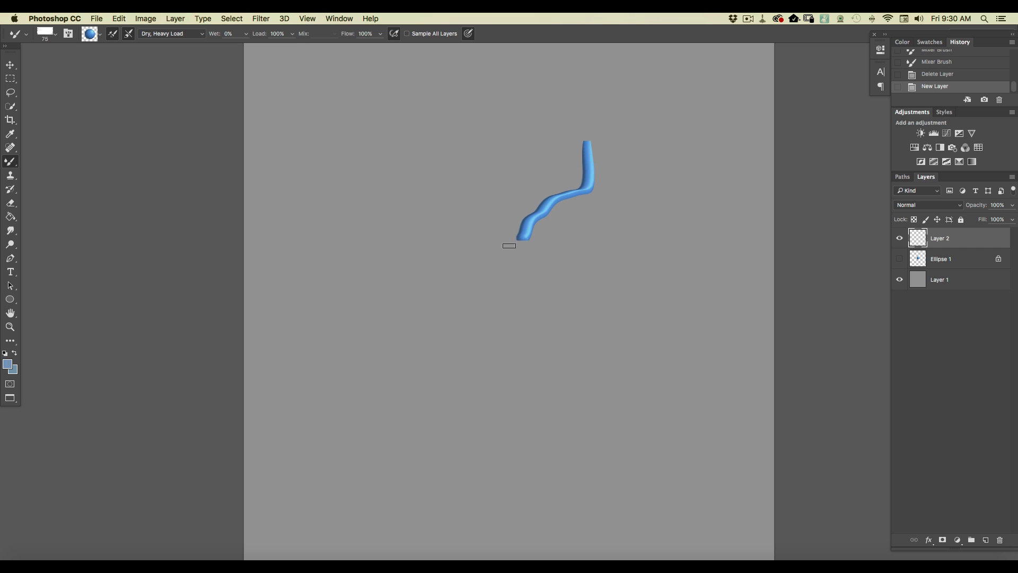
right_click(55, 61)
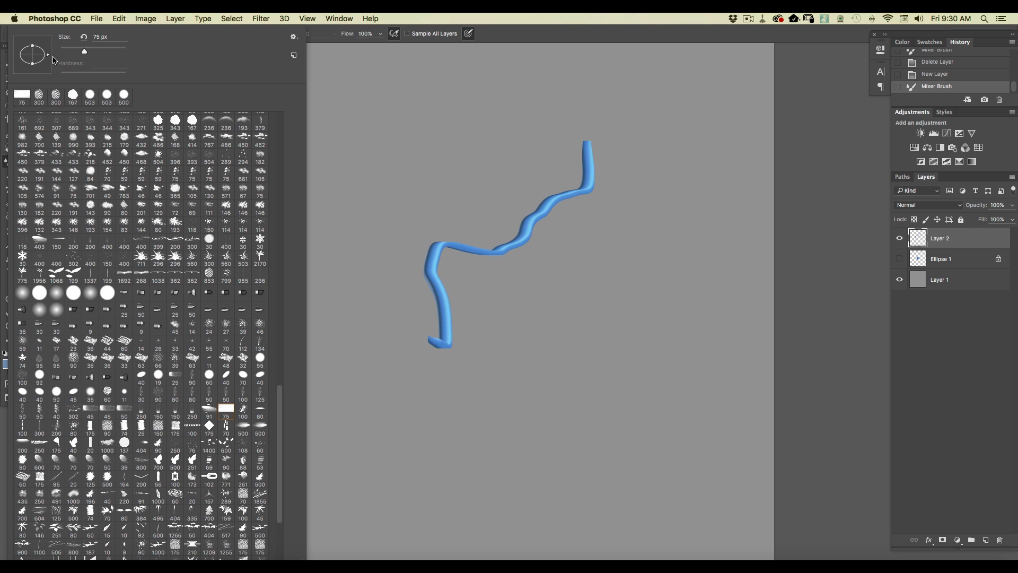
left_click_drag(281, 496, 278, 546)
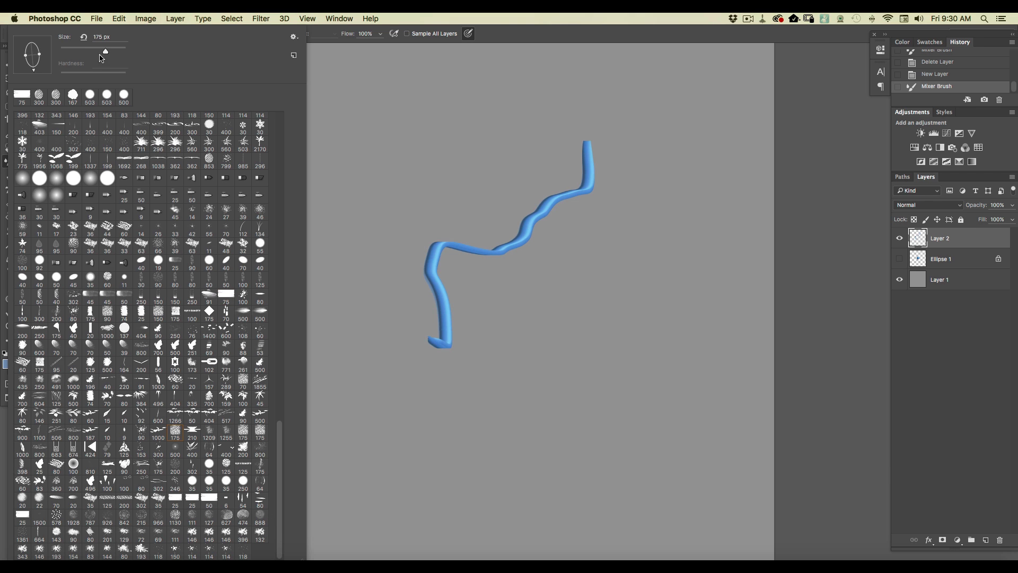
left_click(656, 129)
mouse_move(657, 130)
left_mouse_down()
mouse_move(572, 317)
mouse_move(484, 295)
mouse_move(448, 403)
mouse_move(355, 400)
left_mouse_up()
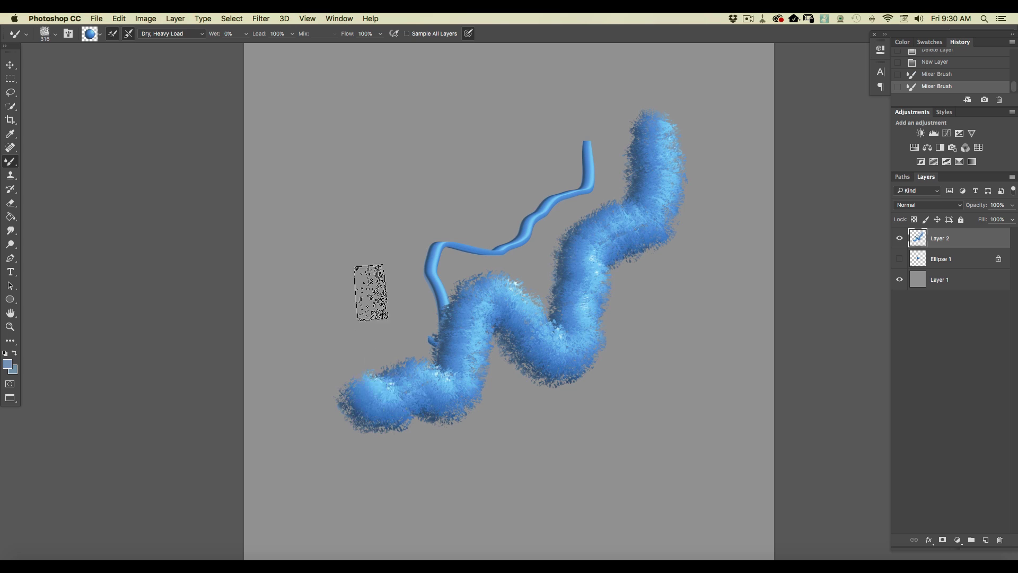
- Paint four more long furry strokes across the canvas with the textured 316 px tip, and delete the painted layer
mouse_move(524, 132)
left_mouse_down()
mouse_move(420, 155)
mouse_move(415, 239)
mouse_move(324, 326)
left_mouse_up()
mouse_move(353, 88)
left_mouse_down()
mouse_move(319, 134)
mouse_move(344, 171)
mouse_move(543, 185)
mouse_move(580, 227)
mouse_move(642, 261)
mouse_move(689, 389)
mouse_move(603, 421)
mouse_move(574, 465)
mouse_move(502, 479)
mouse_move(409, 474)
left_mouse_up()
mouse_move(595, 114)
left_mouse_down()
mouse_move(577, 173)
mouse_move(475, 246)
mouse_move(343, 289)
mouse_move(336, 398)
mouse_move(297, 483)
left_mouse_up()
mouse_move(722, 125)
left_mouse_down()
mouse_move(664, 289)
mouse_move(493, 313)
mouse_move(329, 419)
mouse_move(318, 297)
mouse_move(404, 214)
left_mouse_up()
left_click_drag(940, 242, 999, 540)
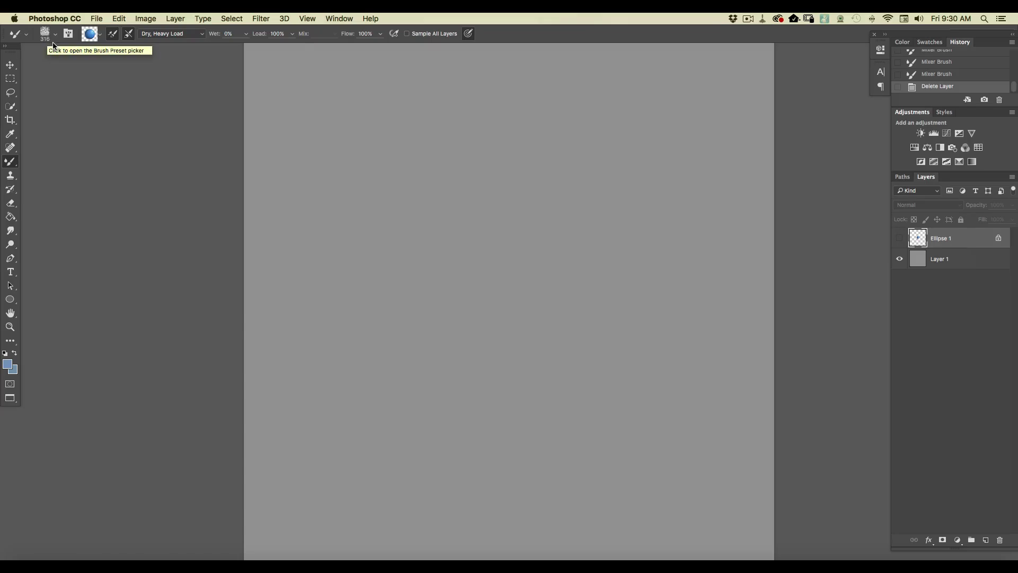
- Choose the leafy 1213 px brush tip and add a new empty layer above the hidden Ellipse 1 layer
left_click(89, 32)
left_click_drag(281, 443, 282, 277)
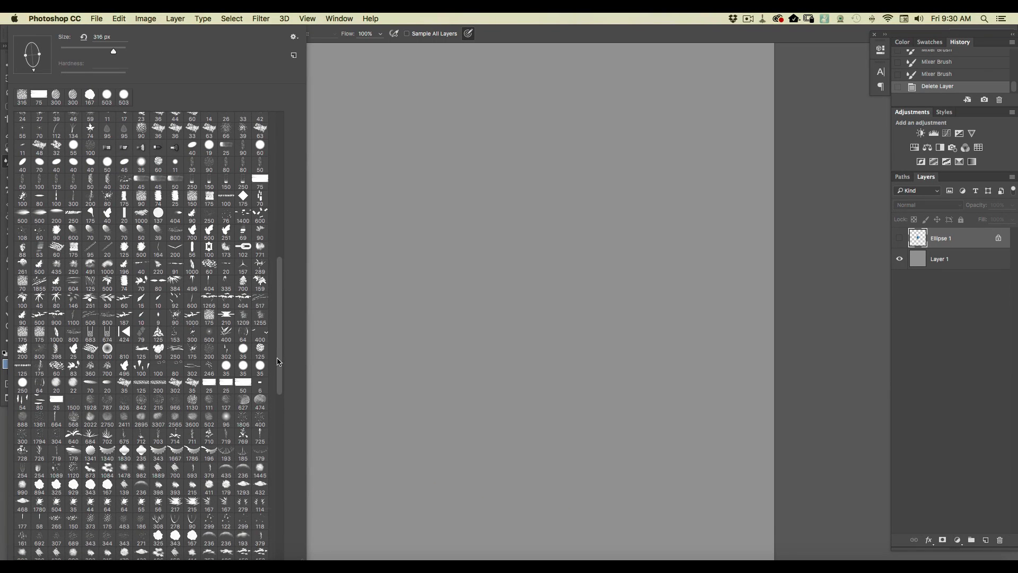
scroll(281, 355, "up", 4)
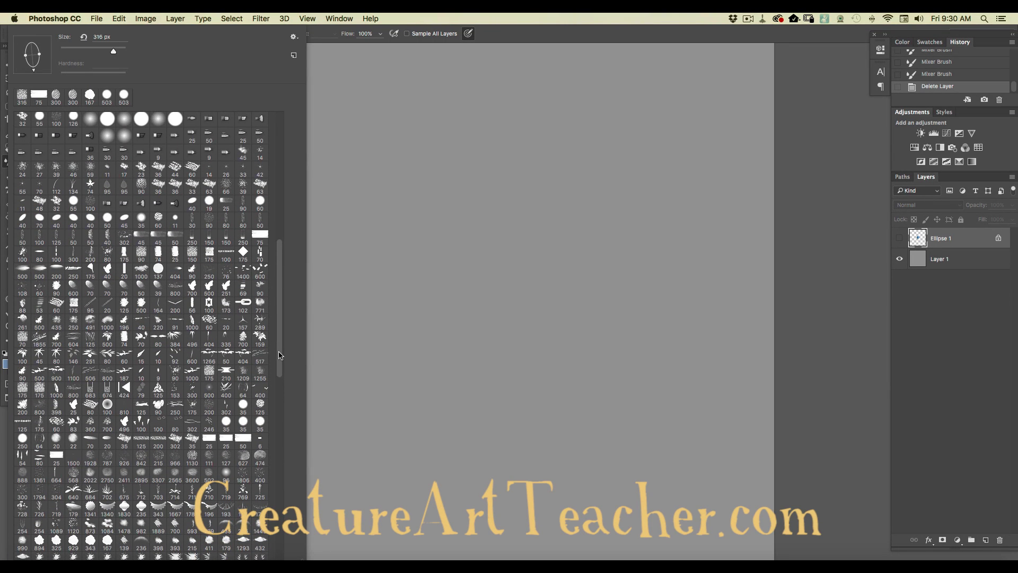
left_click_drag(280, 362, 289, 243)
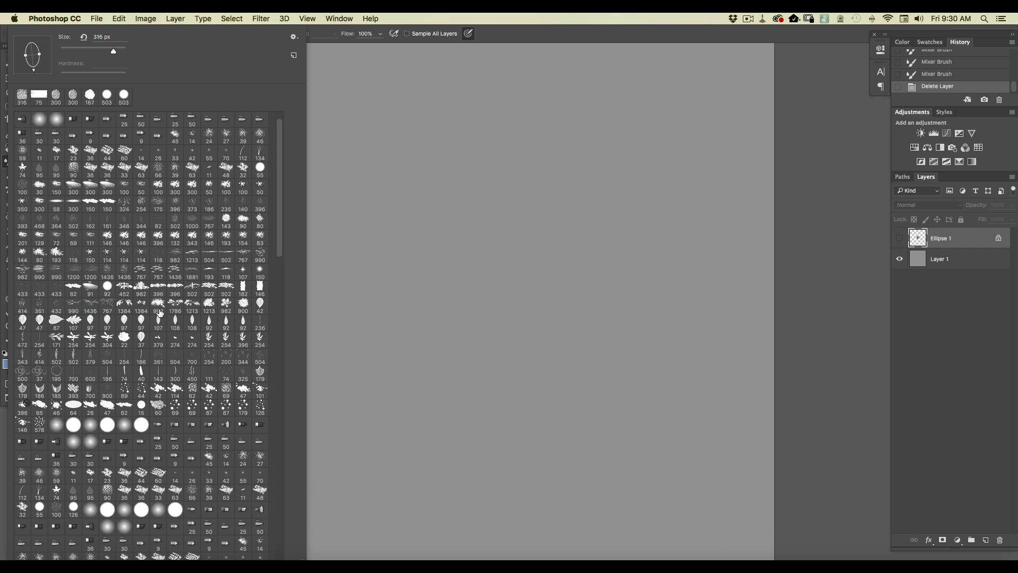
left_click(209, 305)
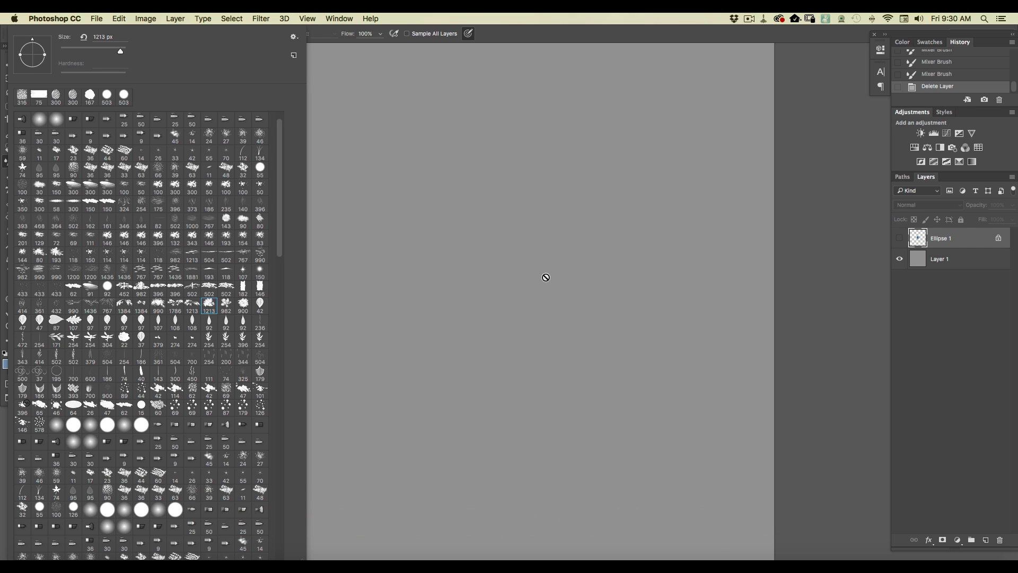
left_click(842, 351)
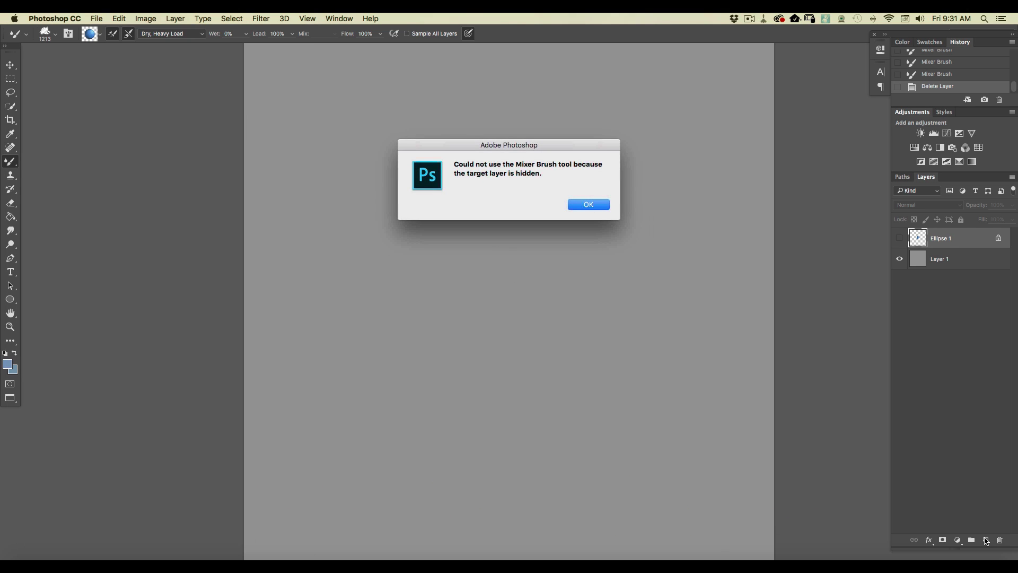
left_click(588, 204)
left_click(986, 540)
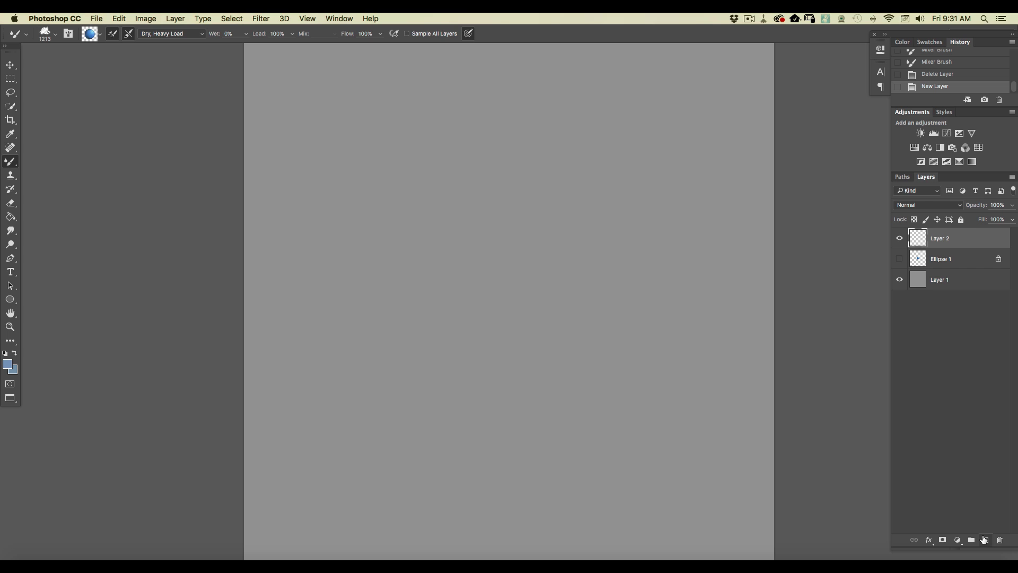
- Set the foreground color to dark green 455f1f
left_click(9, 365)
left_click(740, 430)
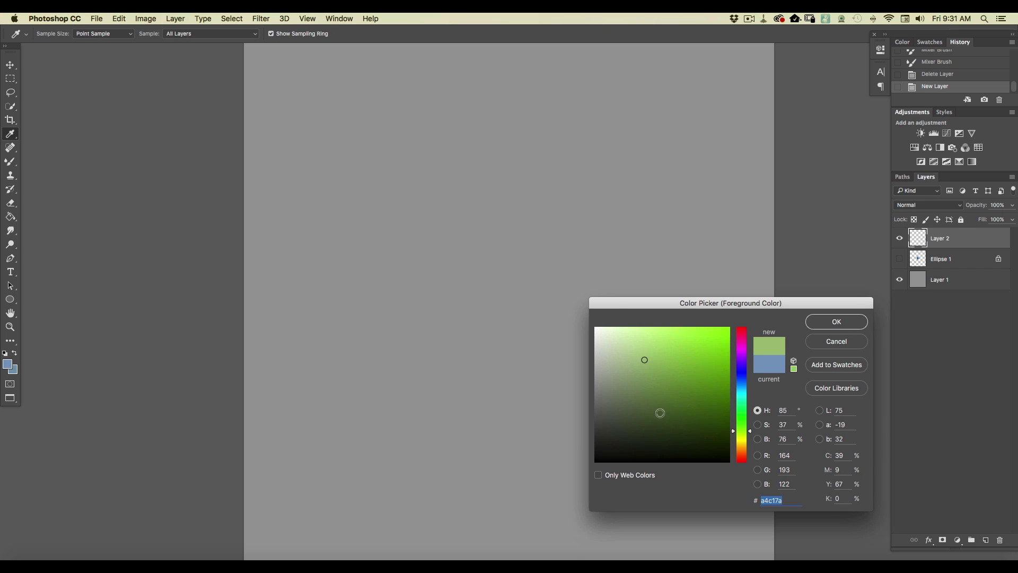
left_click(686, 411)
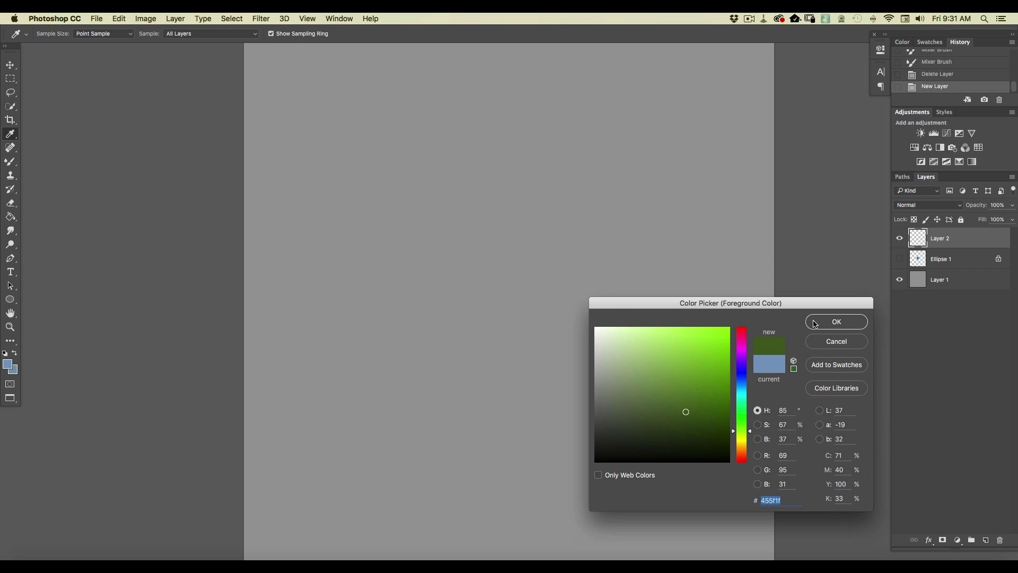
left_click(836, 321)
- Paint a dense green clump of foliage in the middle of the canvas with the leafy 1213 px tip
left_click(519, 270)
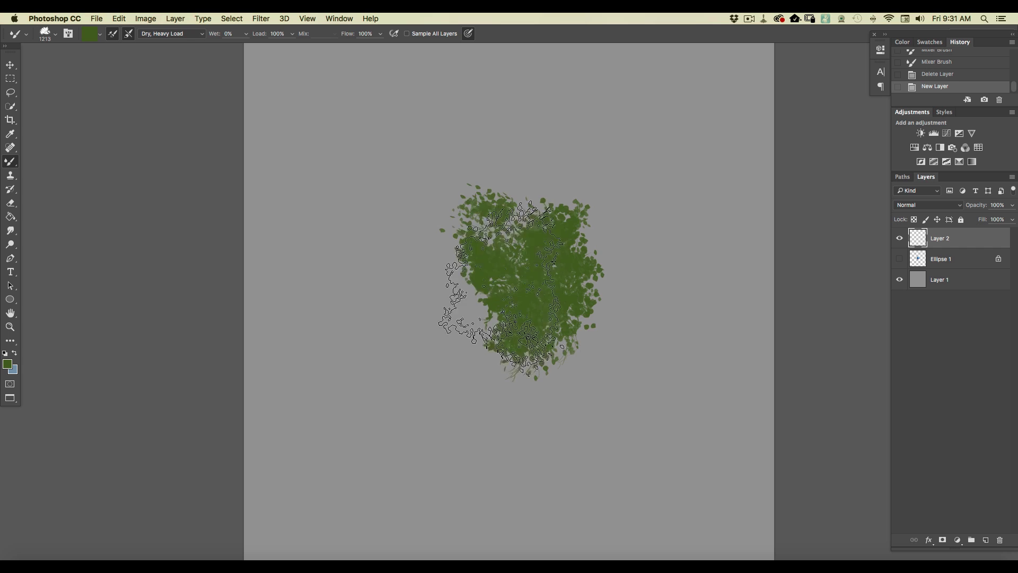
left_click(478, 291)
left_click(466, 310)
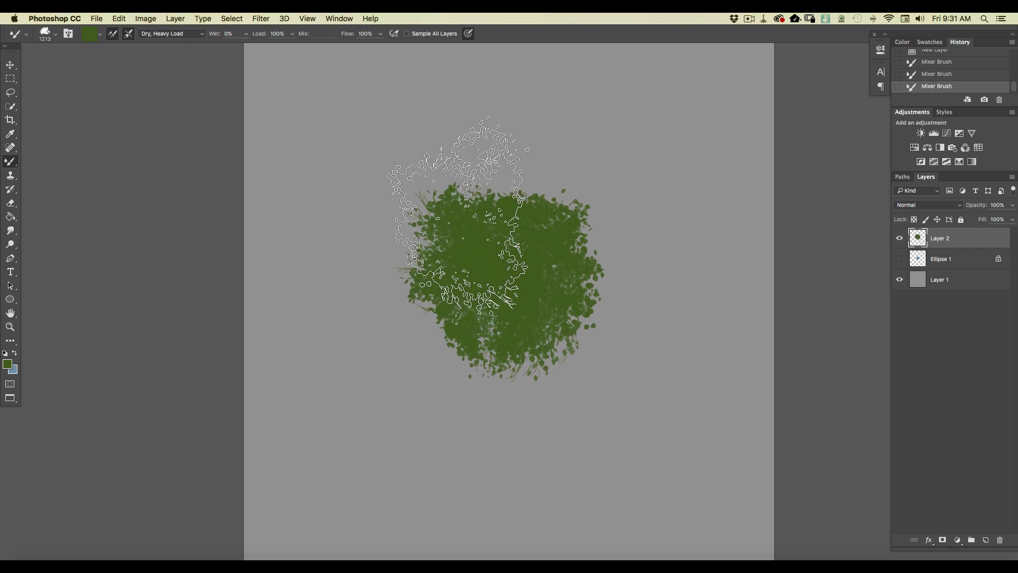
left_click(472, 226)
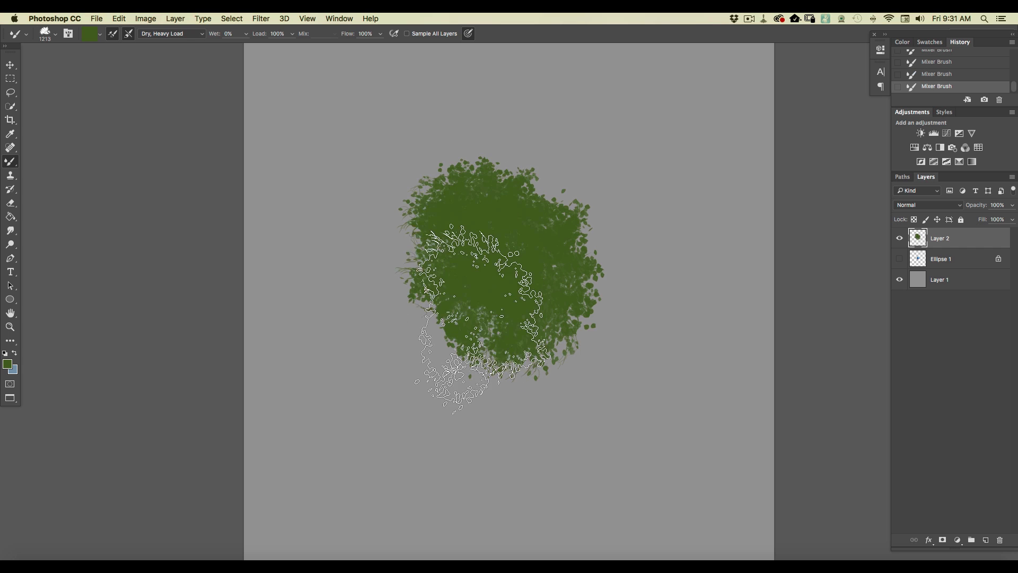
left_click(437, 310)
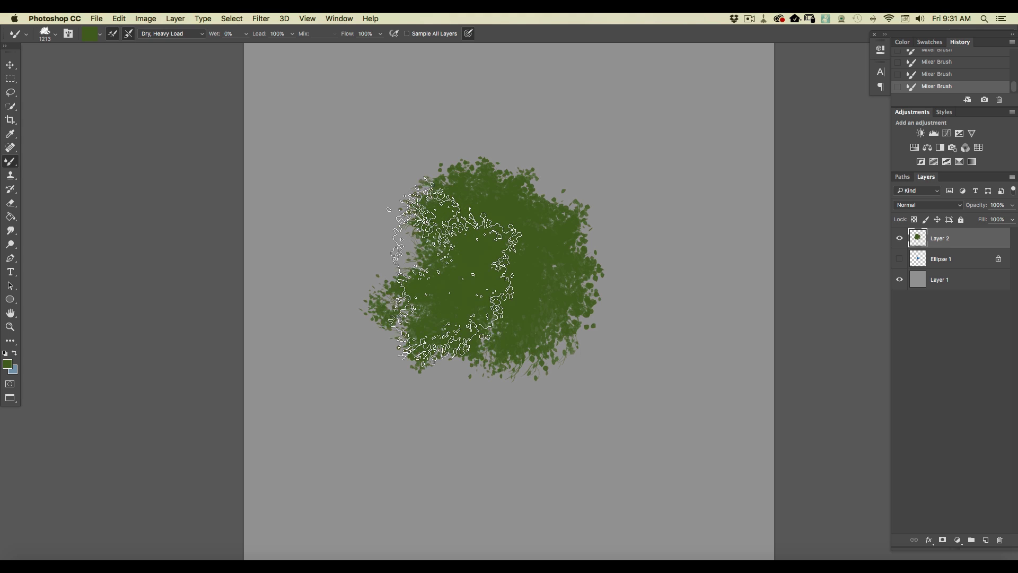
- Lock the transparent pixels of the foliage layer and set the foreground color to the brighter green 57801e
left_click(913, 220)
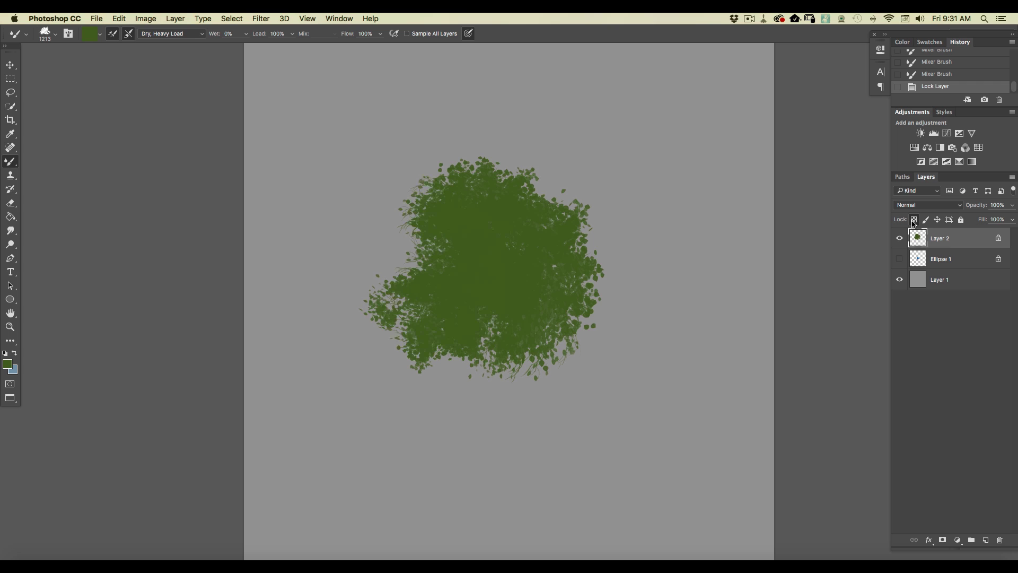
left_click(9, 364)
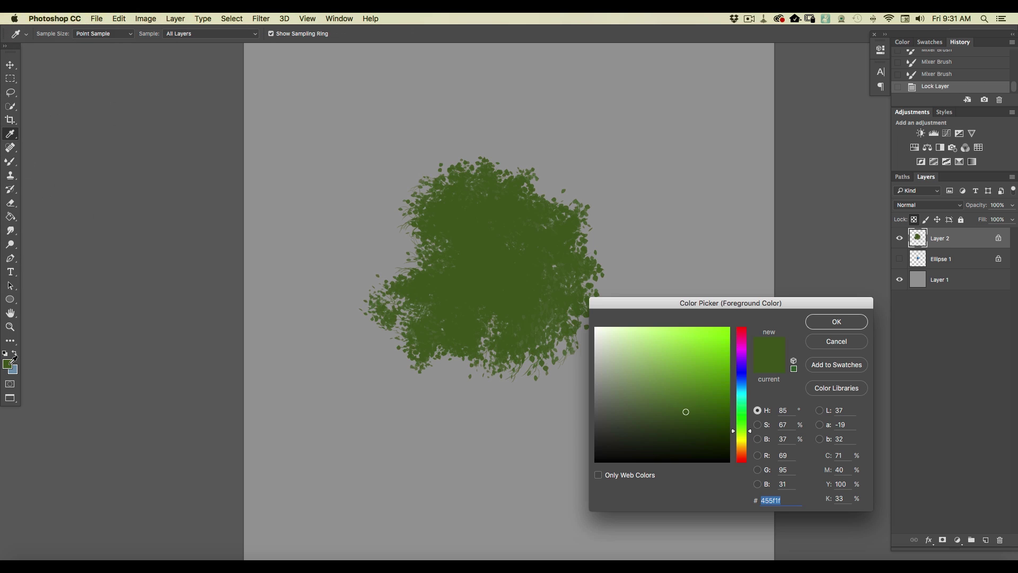
left_click(699, 391)
left_click(837, 321)
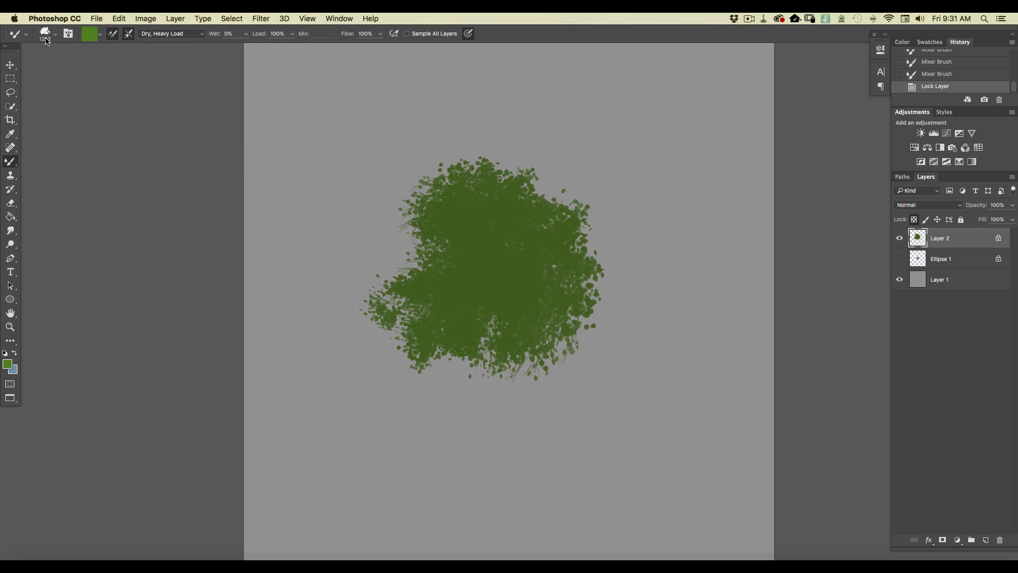
- Switch from the Mixer Brush to the regular Brush tool and choose the leafy 982 px tip
right_click(51, 64)
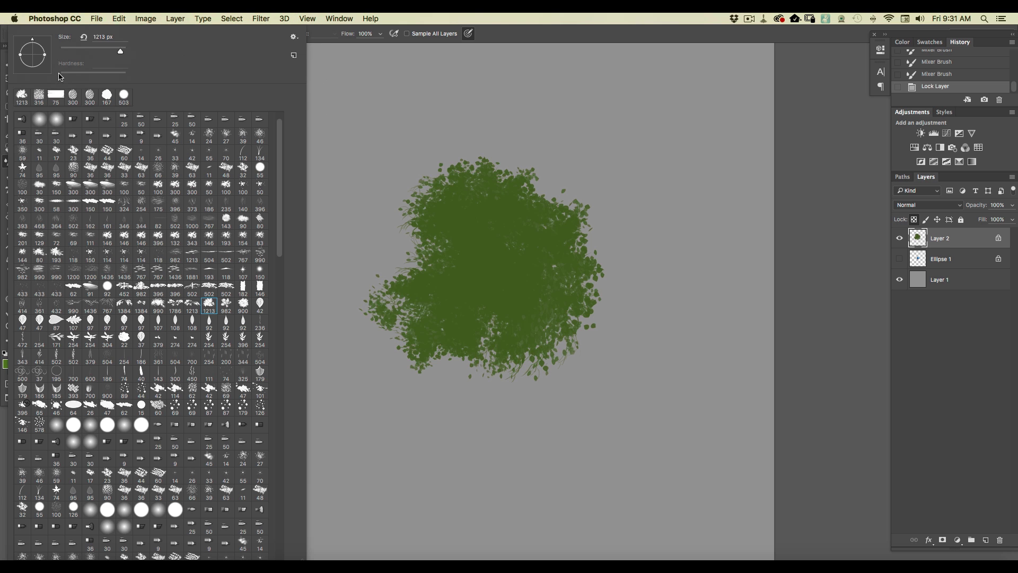
left_click(533, 35)
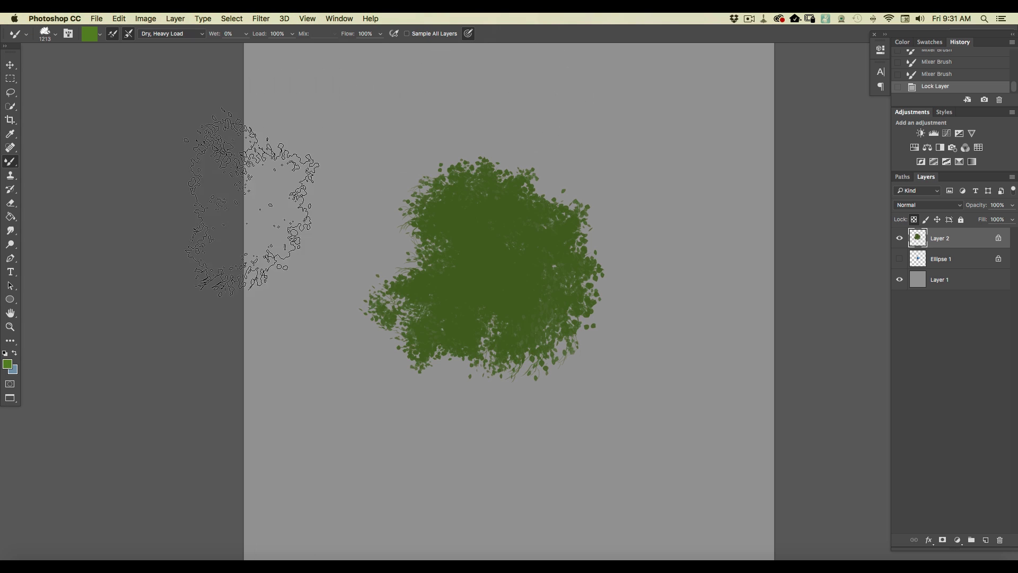
left_click(12, 165)
left_click(50, 158)
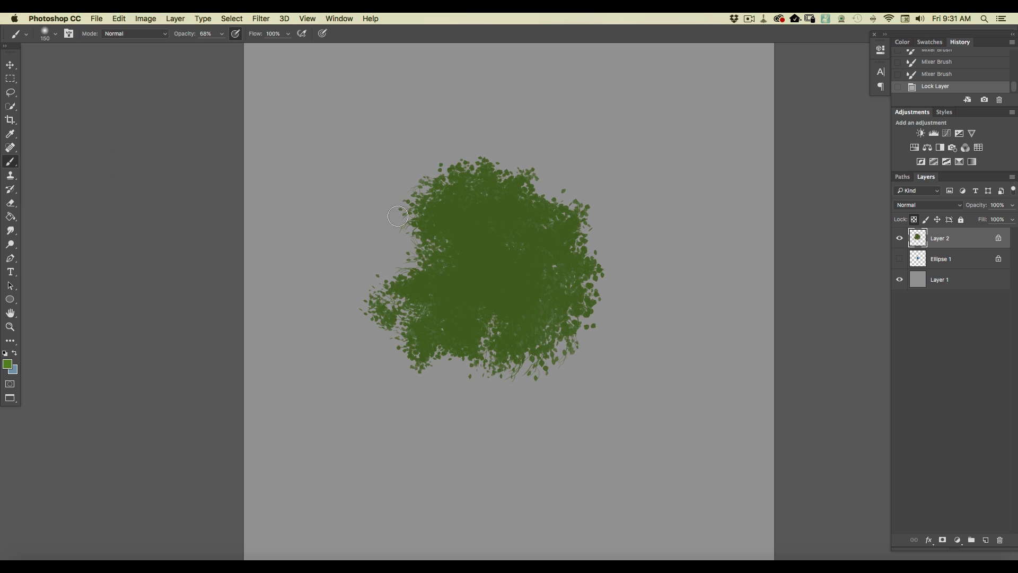
right_click(61, 66)
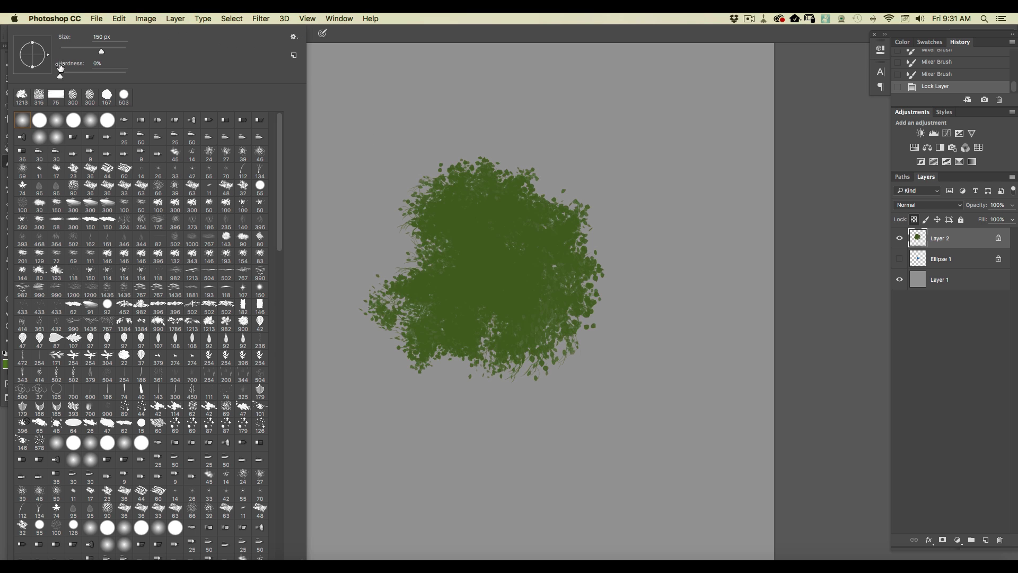
left_click(226, 321)
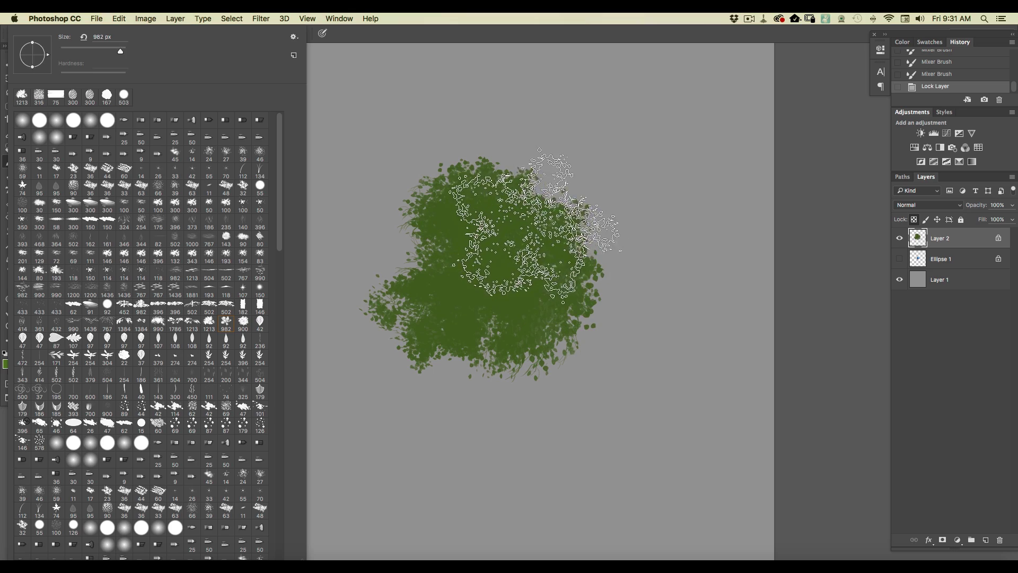
- Paint brighter green highlights over the foliage, mainly along its upper, right and lower parts
left_click(534, 223)
left_click(599, 323)
left_click(582, 293)
left_click(488, 339)
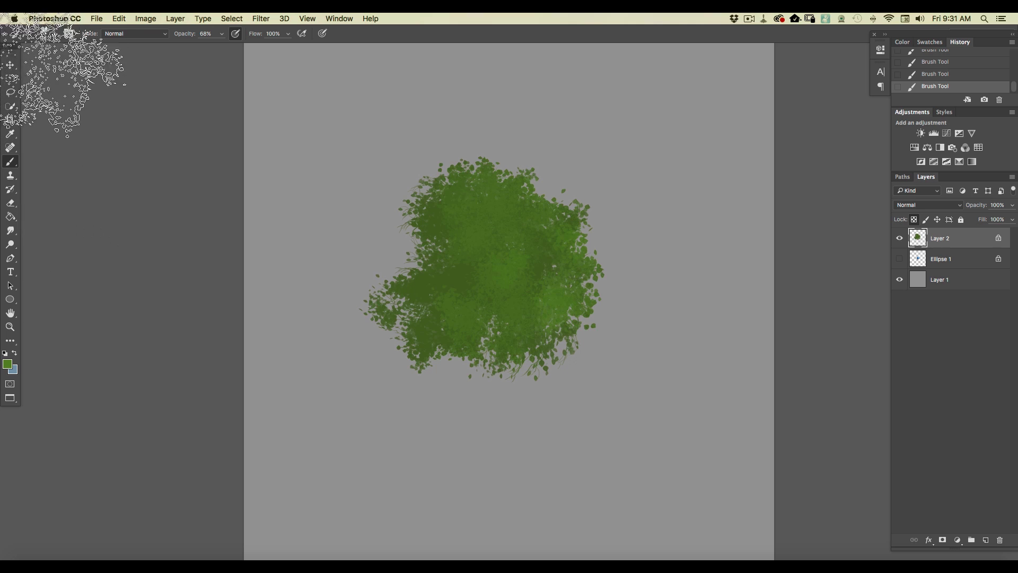
- Shade the lower left part of the foliage in dark green 284d25 with the leafy 1213 px tip
left_click(51, 41)
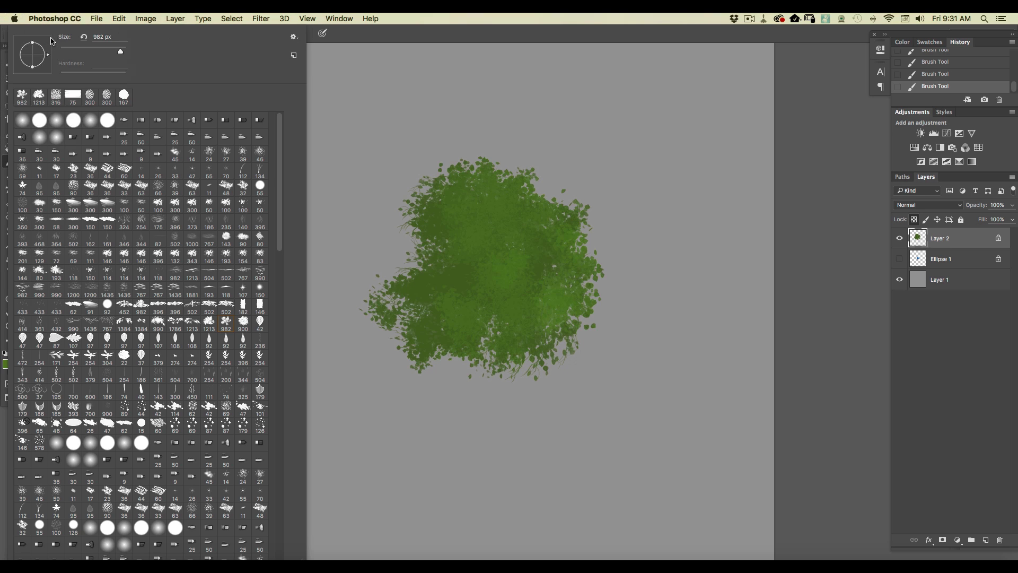
left_click(209, 326)
key("i")
left_click(8, 364)
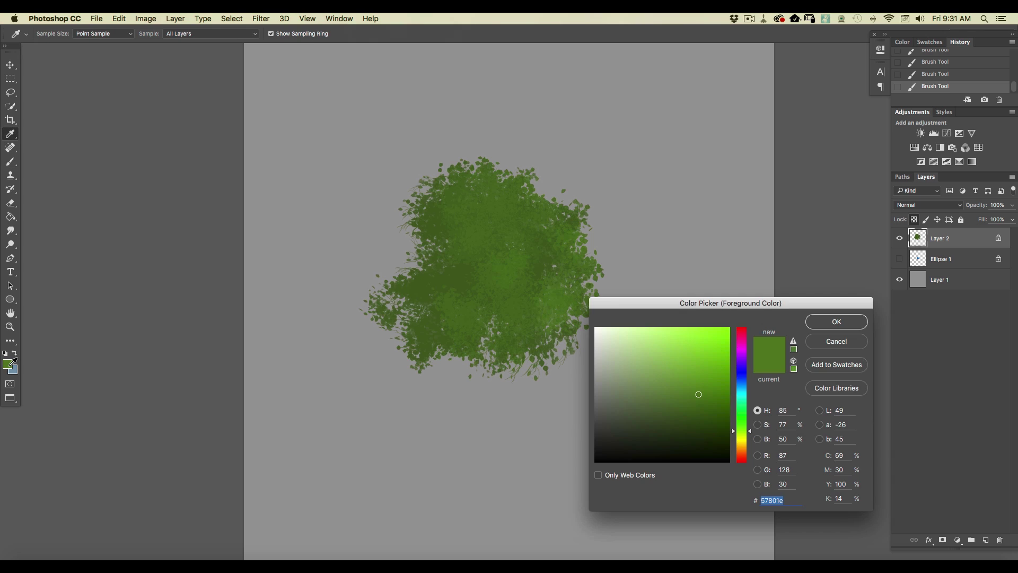
left_click_drag(743, 425, 743, 419)
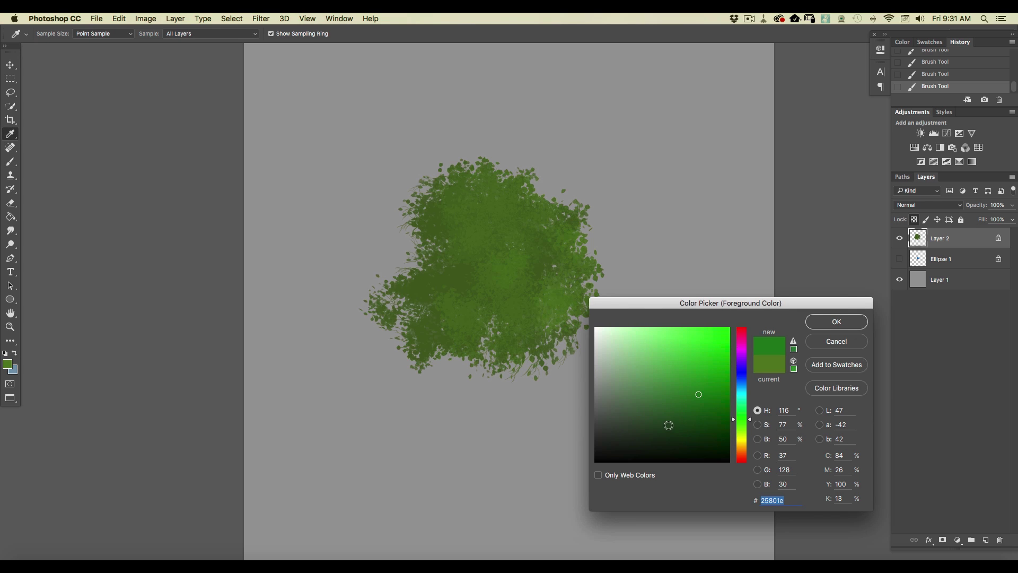
left_click(664, 421)
left_click(809, 323)
key("b")
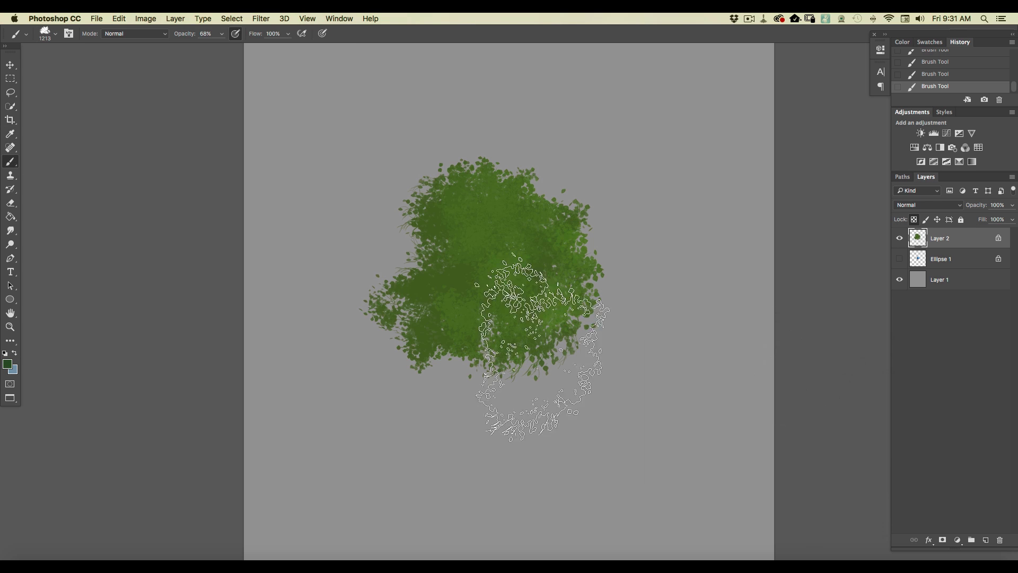
mouse_move(506, 346)
left_mouse_down()
mouse_move(488, 307)
mouse_move(488, 357)
mouse_move(443, 311)
mouse_move(392, 342)
mouse_move(399, 296)
mouse_move(387, 341)
mouse_move(477, 352)
mouse_move(414, 345)
left_mouse_up()
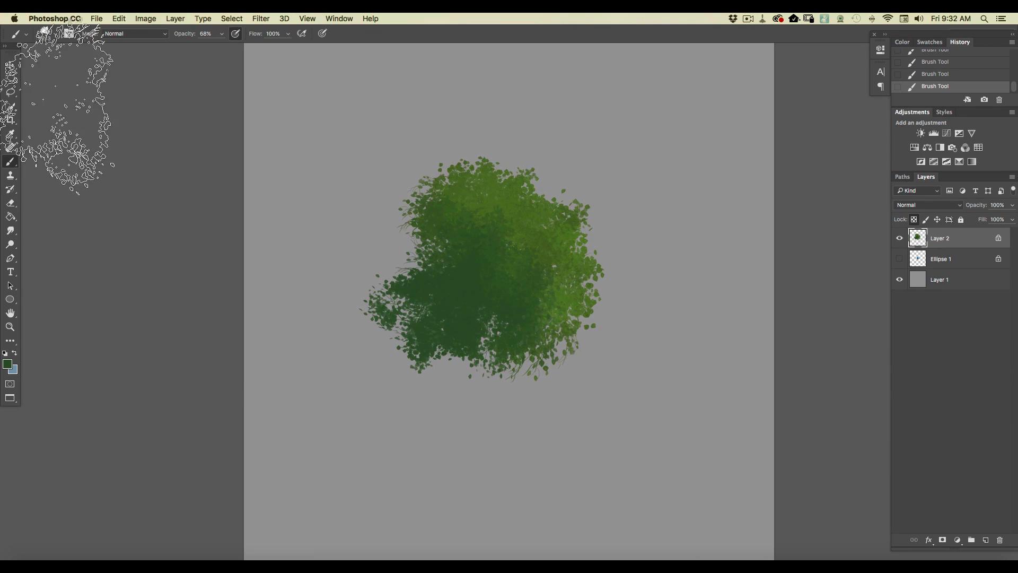
- Paint the deepest shadows on the left side of the foliage in a near-black green with the leafy 982 px tip
left_click(45, 33)
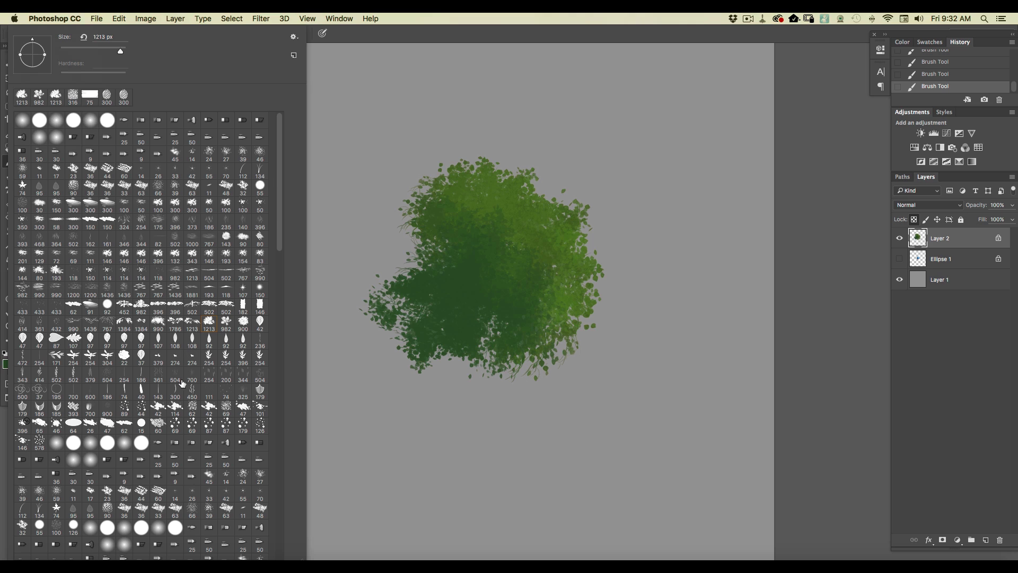
left_click(227, 328)
left_click(348, 32)
left_click(8, 364)
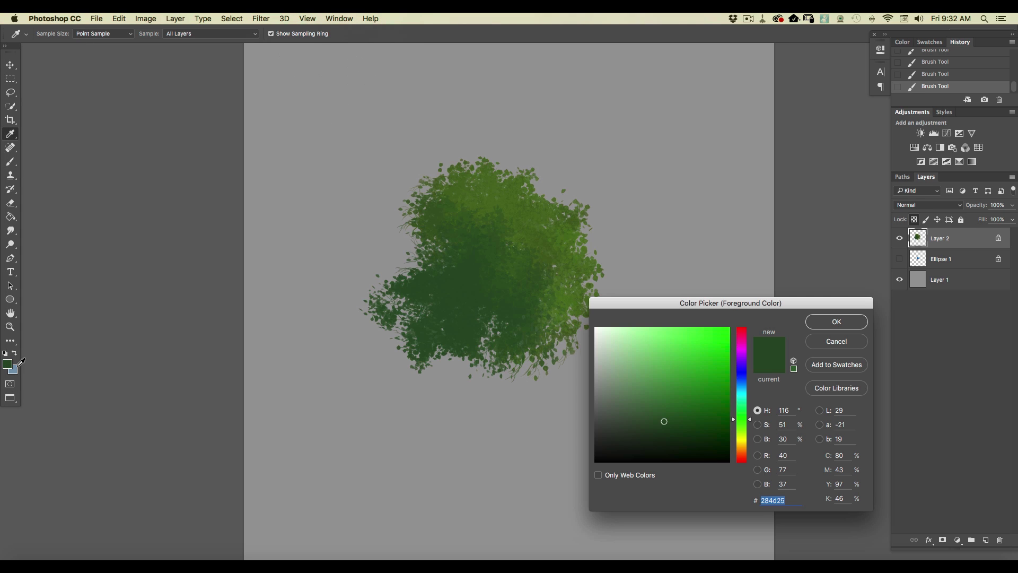
left_click(640, 438)
left_click(813, 324)
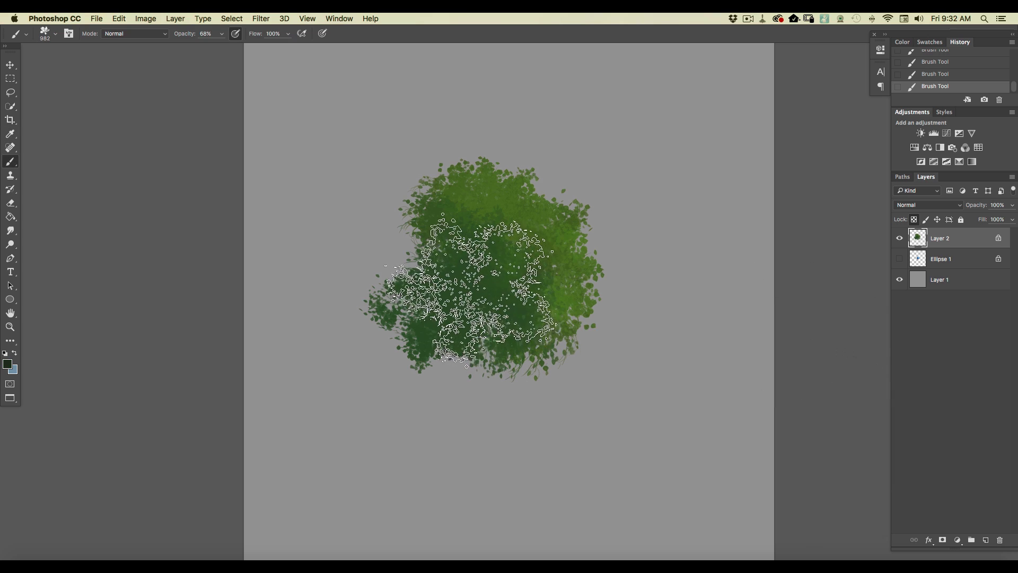
mouse_move(444, 313)
left_mouse_down()
mouse_move(398, 380)
mouse_move(400, 362)
left_mouse_up()
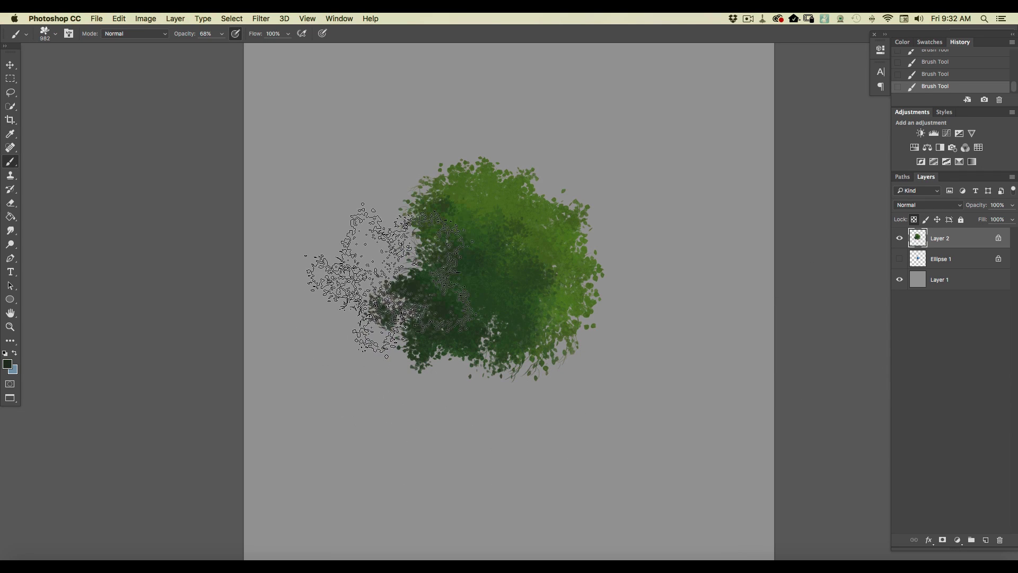
- Extend the near-black shadows over the foliage's upper left, and add dark leaves toward the upper right with the single-leaf 97 px tip
left_click_drag(460, 216, 462, 281)
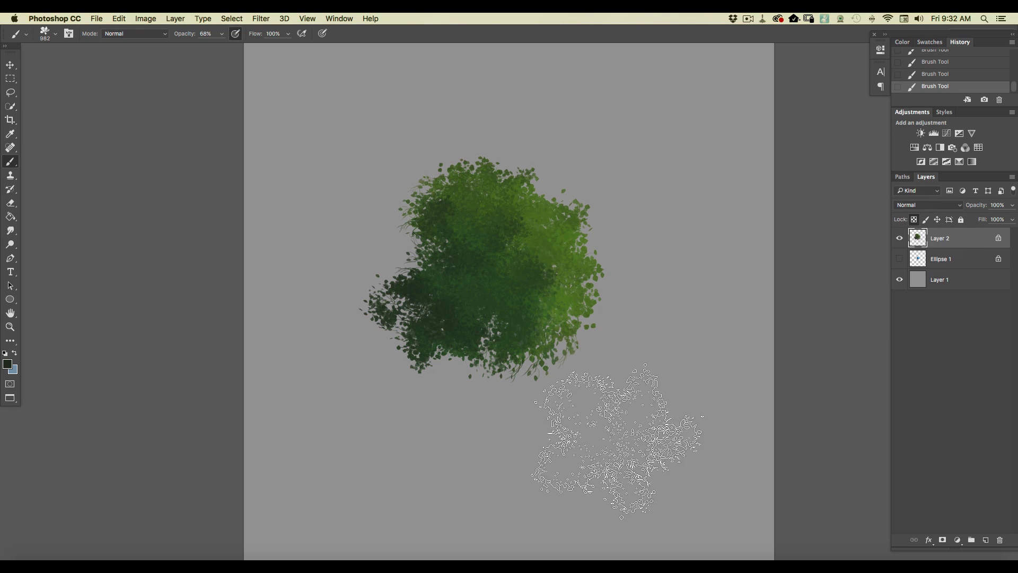
left_click(51, 37)
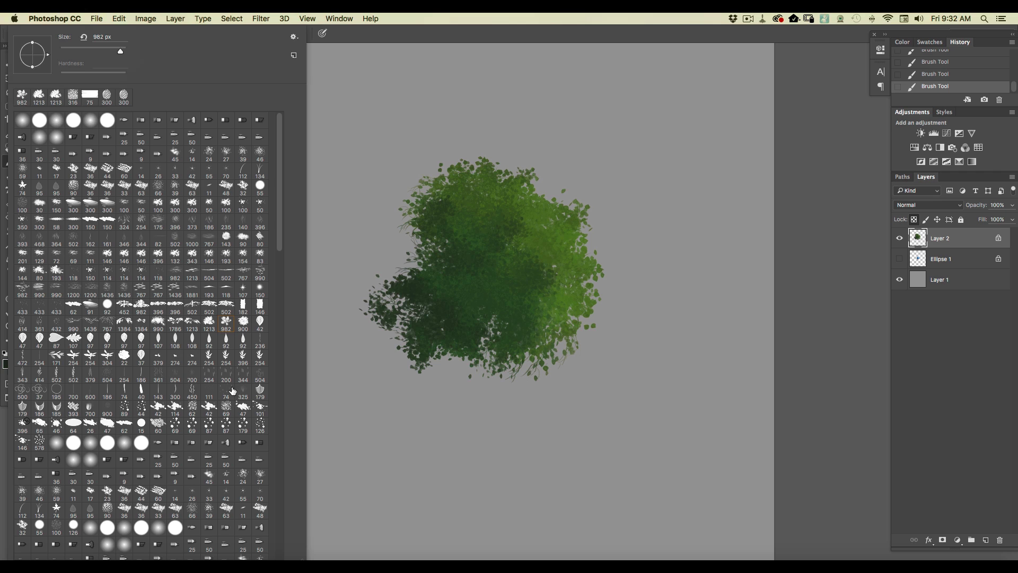
left_click(125, 339)
left_click_drag(543, 219, 554, 271)
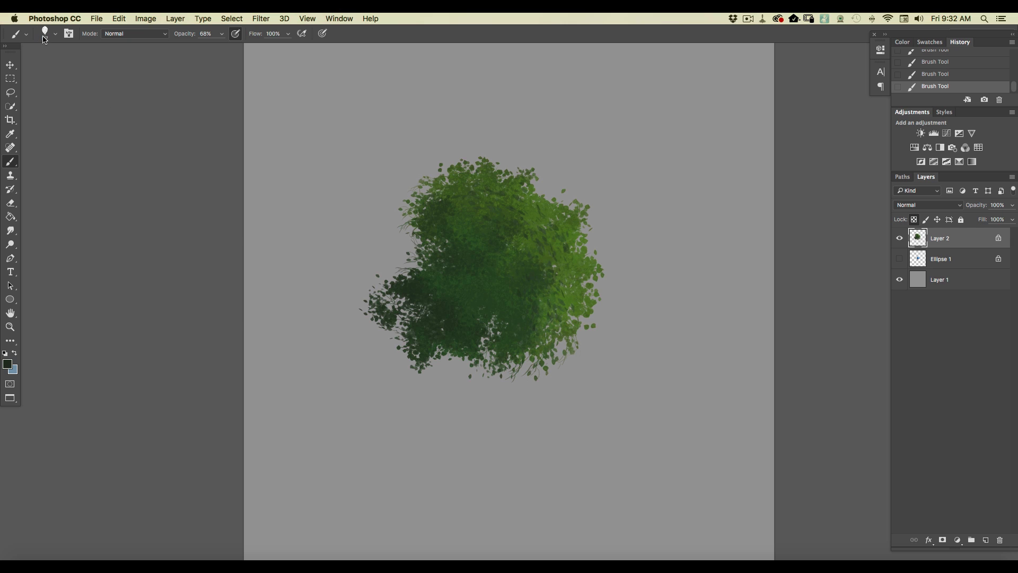
right_click(49, 52)
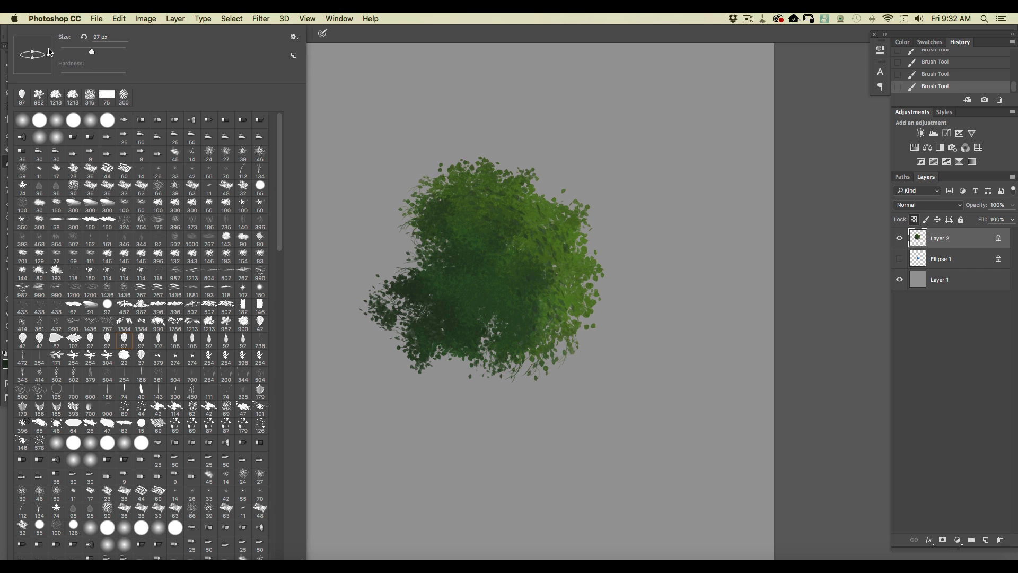
left_click(408, 35)
- Paint bright green leaves over the upper, central and right parts of the foliage with the 97 px leaf tip
left_click(7, 364)
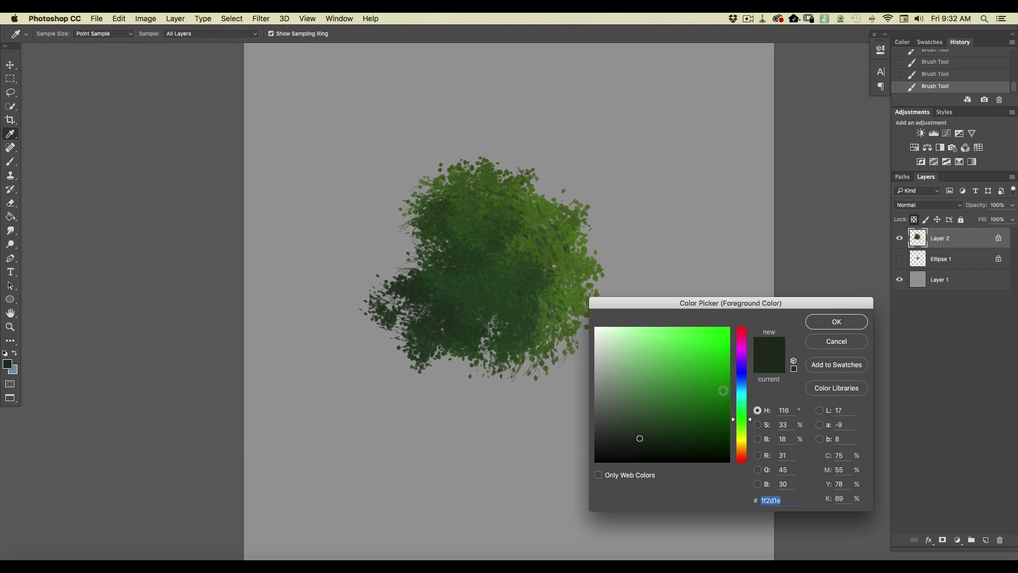
left_click(743, 427)
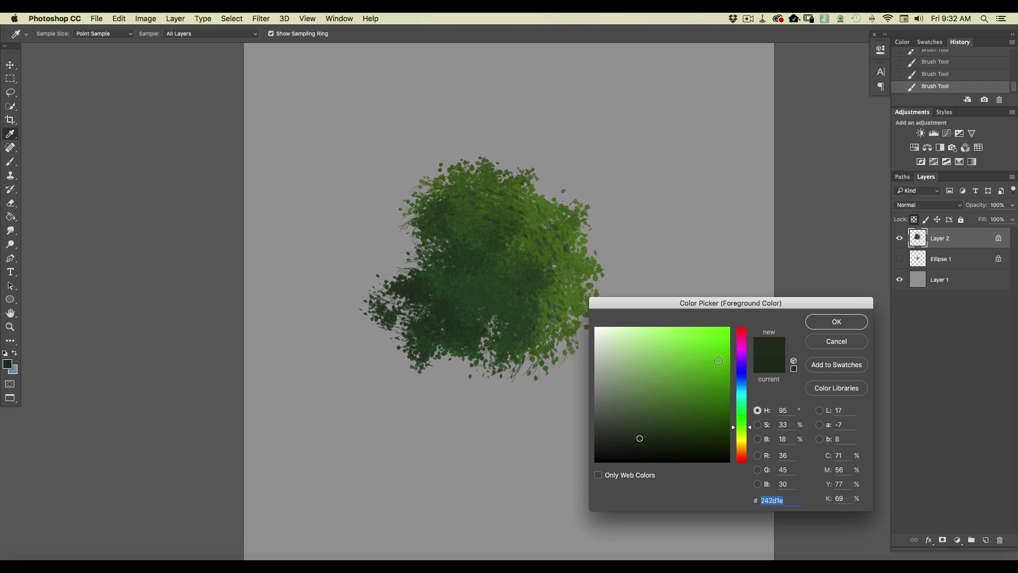
left_click(718, 360)
left_click(814, 322)
mouse_move(565, 217)
left_mouse_down()
mouse_move(505, 188)
mouse_move(528, 192)
mouse_move(522, 176)
mouse_move(456, 190)
mouse_move(484, 172)
mouse_move(470, 208)
mouse_move(450, 210)
mouse_move(463, 193)
mouse_move(434, 227)
mouse_move(507, 242)
left_mouse_up()
mouse_move(494, 193)
left_mouse_down()
mouse_move(569, 233)
mouse_move(582, 254)
mouse_move(582, 280)
mouse_move(558, 283)
mouse_move(565, 317)
left_mouse_up()
mouse_move(510, 257)
left_mouse_down()
mouse_move(472, 255)
mouse_move(484, 258)
left_mouse_up()
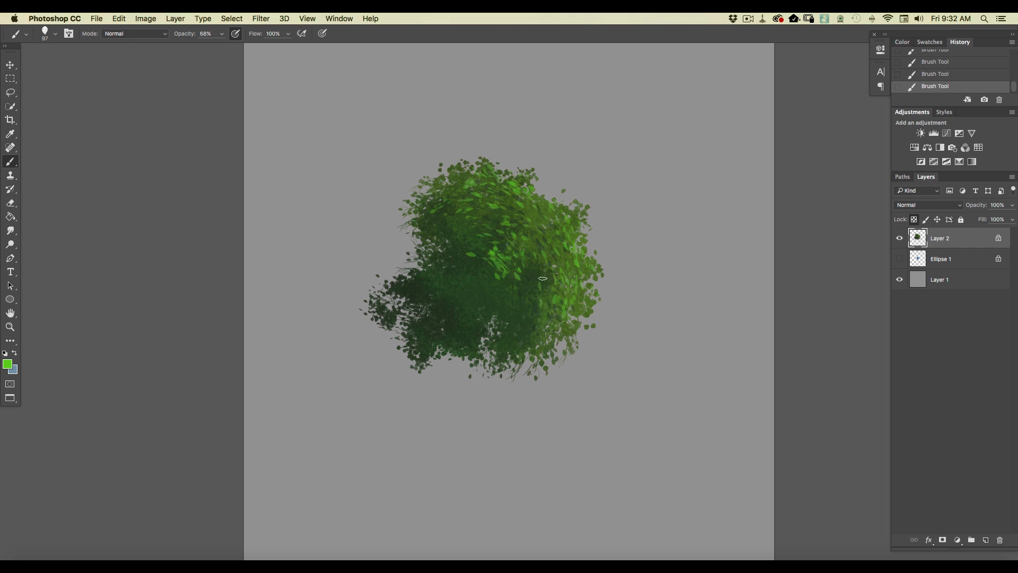
left_click_drag(579, 282, 556, 345)
left_click_drag(457, 211, 450, 214)
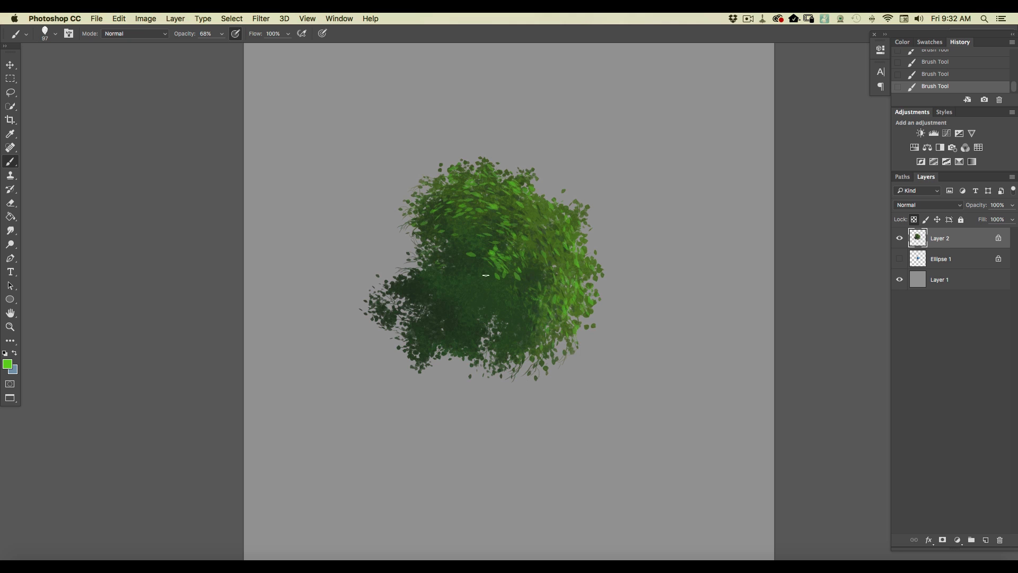
- Add lighter yellow-green a6e43b leaves over the lit part of the foliage with the leaf tip reduced to 80 px
left_click(10, 362)
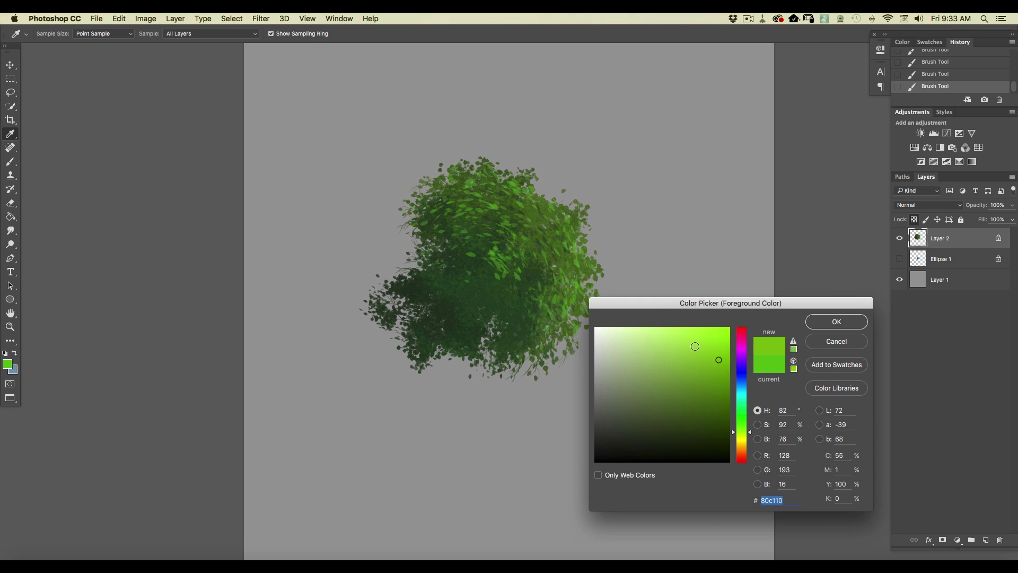
left_click(695, 343)
left_click(811, 322)
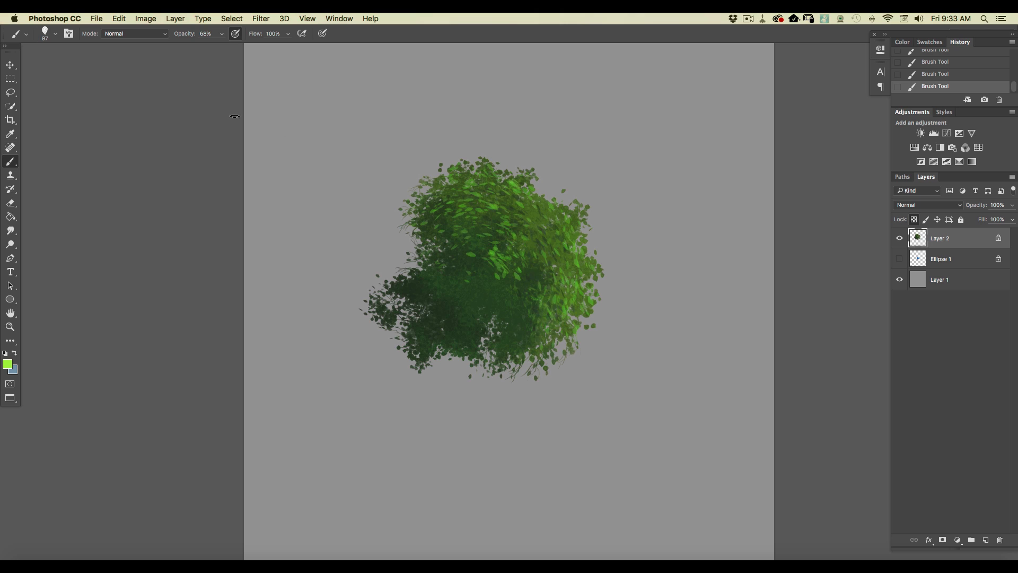
left_click(54, 34)
double_click(98, 37)
type("80")
key("Return")
mouse_move(495, 188)
left_mouse_down()
mouse_move(552, 211)
mouse_move(548, 224)
mouse_move(585, 221)
mouse_move(551, 216)
mouse_move(560, 264)
mouse_move(498, 248)
mouse_move(506, 242)
mouse_move(476, 257)
left_mouse_up()
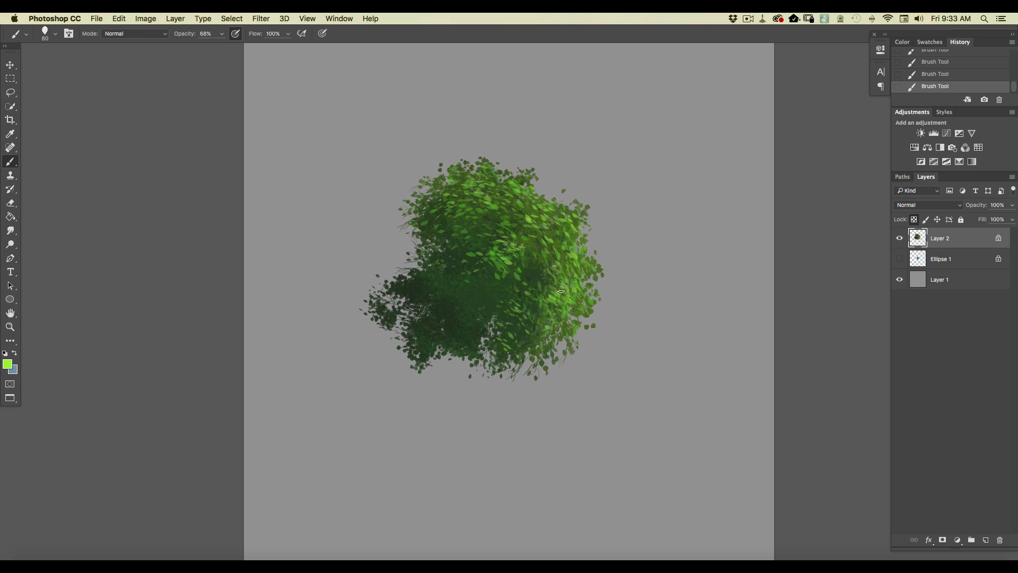
- Tint the shaded left part of the foliage with leaves in muted blue-gray 425358
left_click(8, 363)
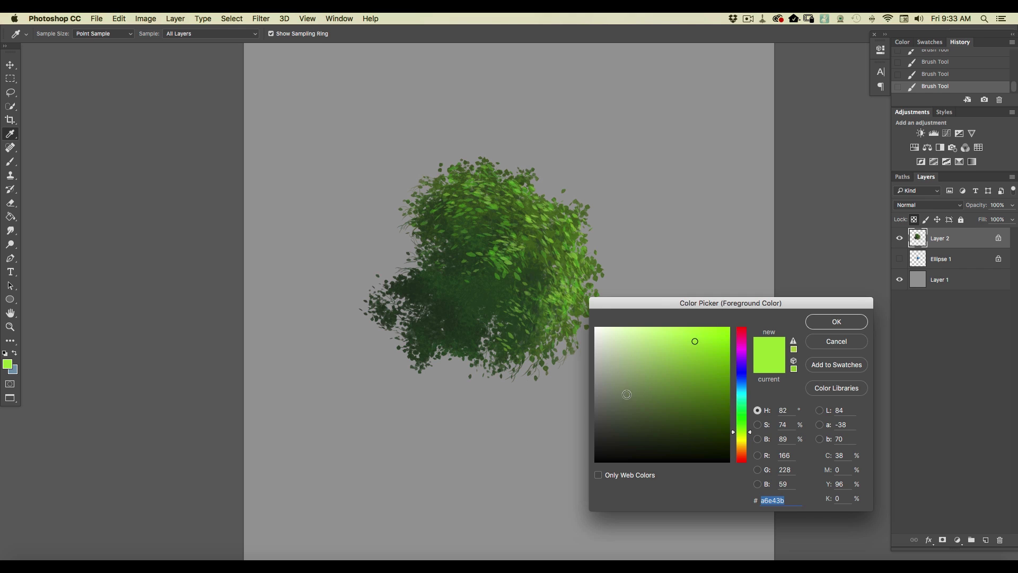
left_click(742, 391)
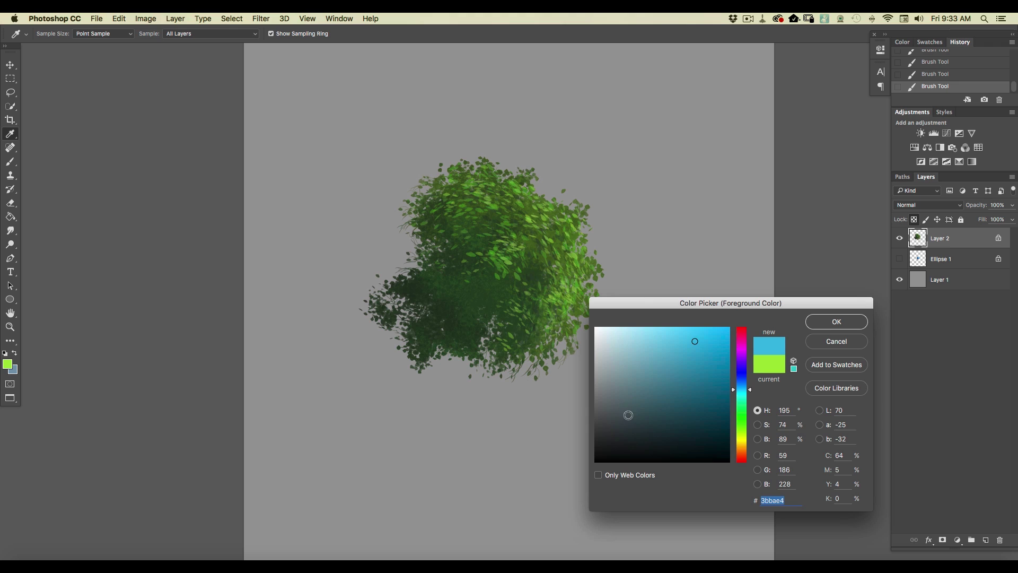
left_click(627, 415)
left_click(829, 321)
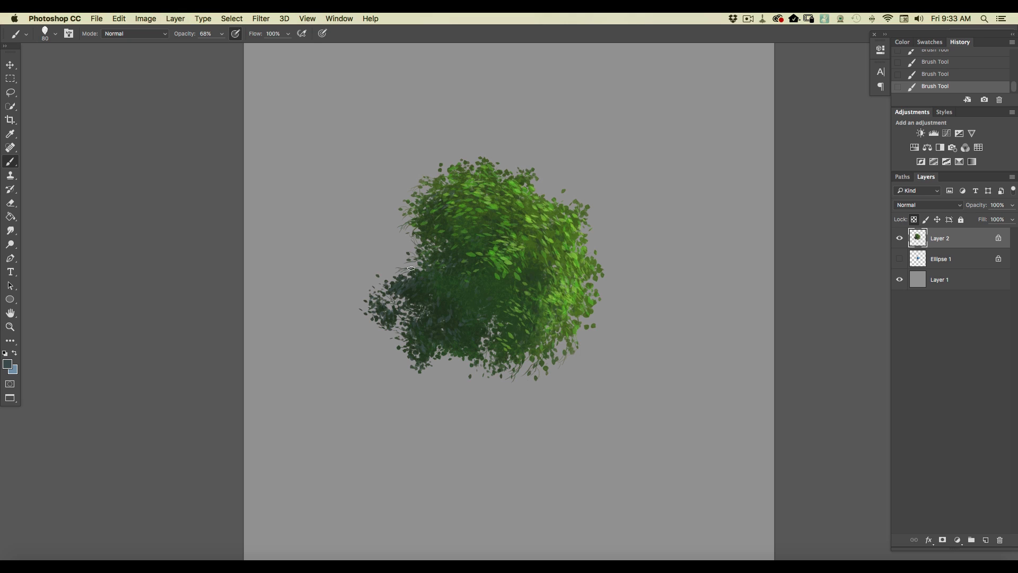
- Deepen the foliage's shaded lower left with dark blue leaves, using the brush in Multiply mode
left_click(10, 365)
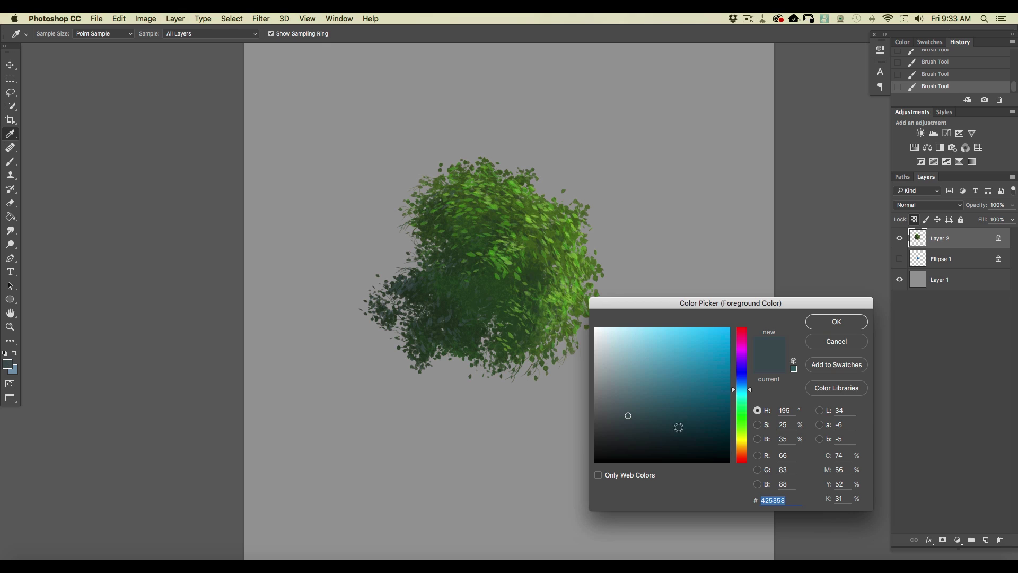
left_click(662, 433)
left_click(826, 318)
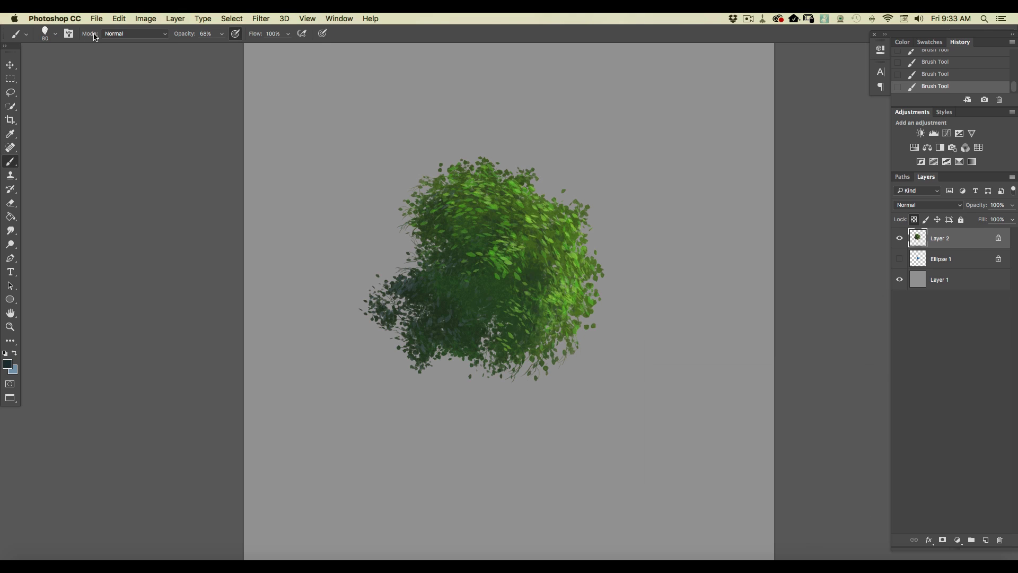
left_click(117, 34)
left_click(116, 79)
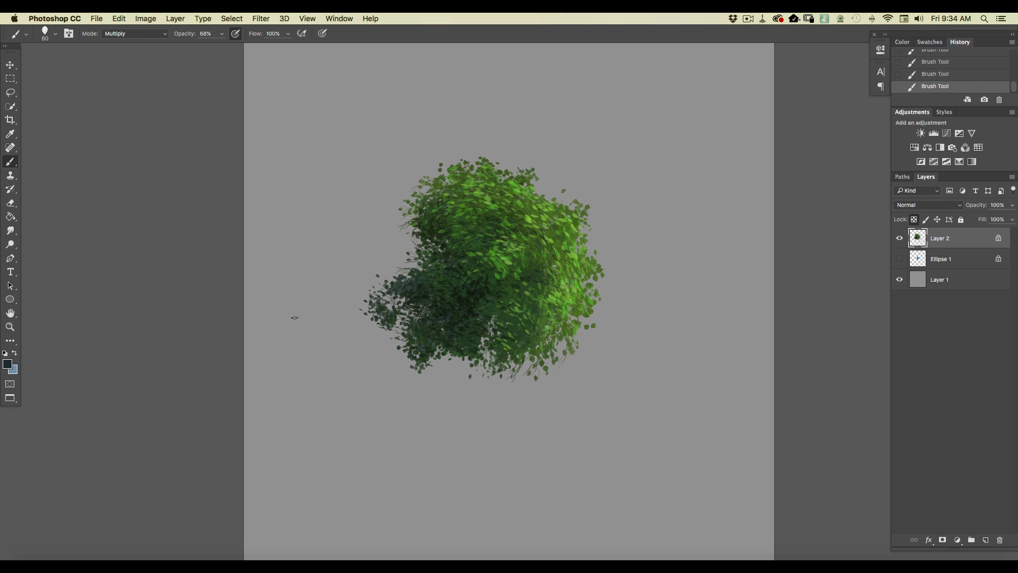
- Choose the soft textured 91 px brush tip, enlarge it to 194 px and turn off its Shape Dynamics
right_click(53, 49)
left_click(89, 309)
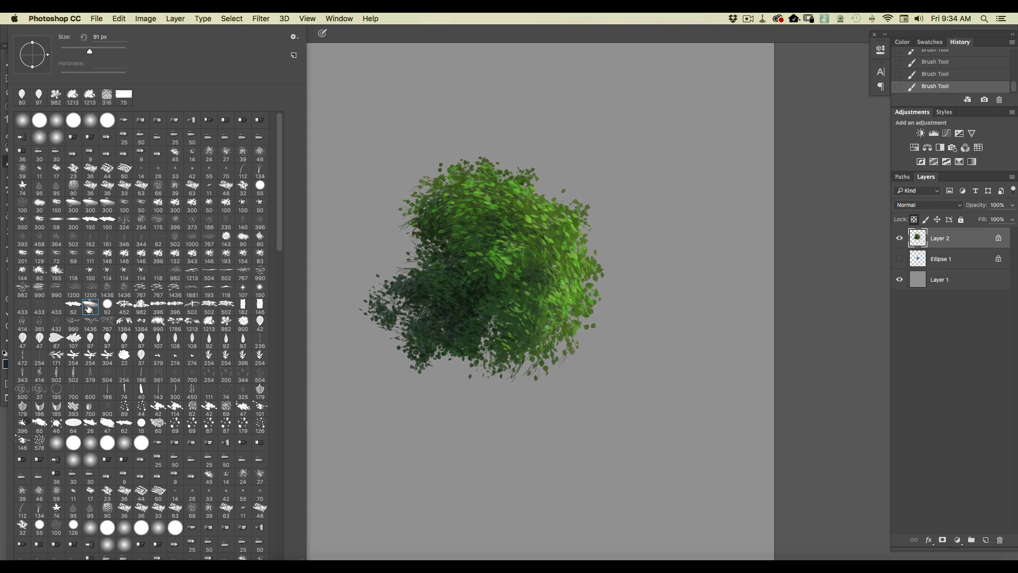
left_click(107, 50)
left_click(819, 274)
left_click(68, 33)
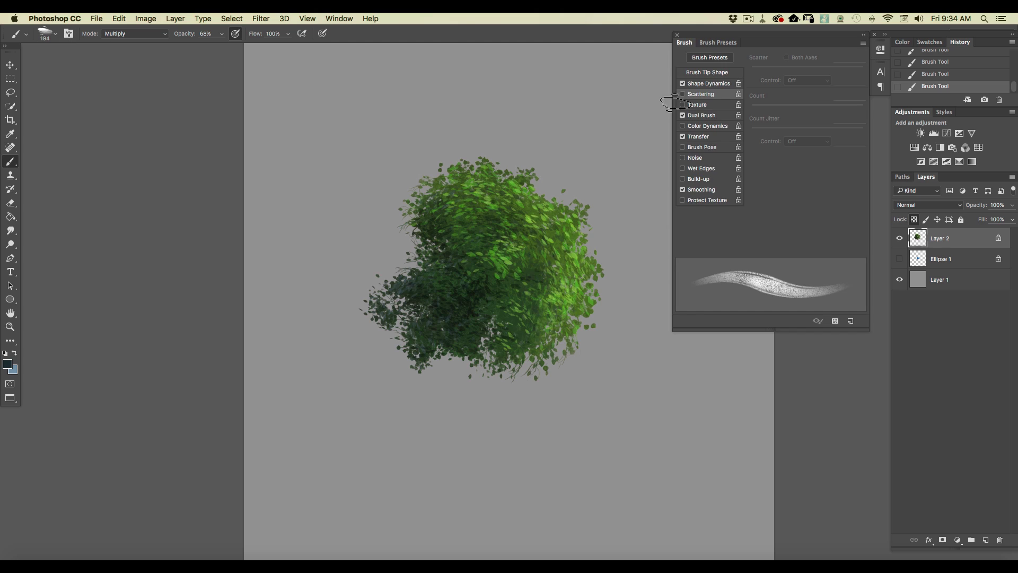
left_click(682, 82)
left_click(677, 35)
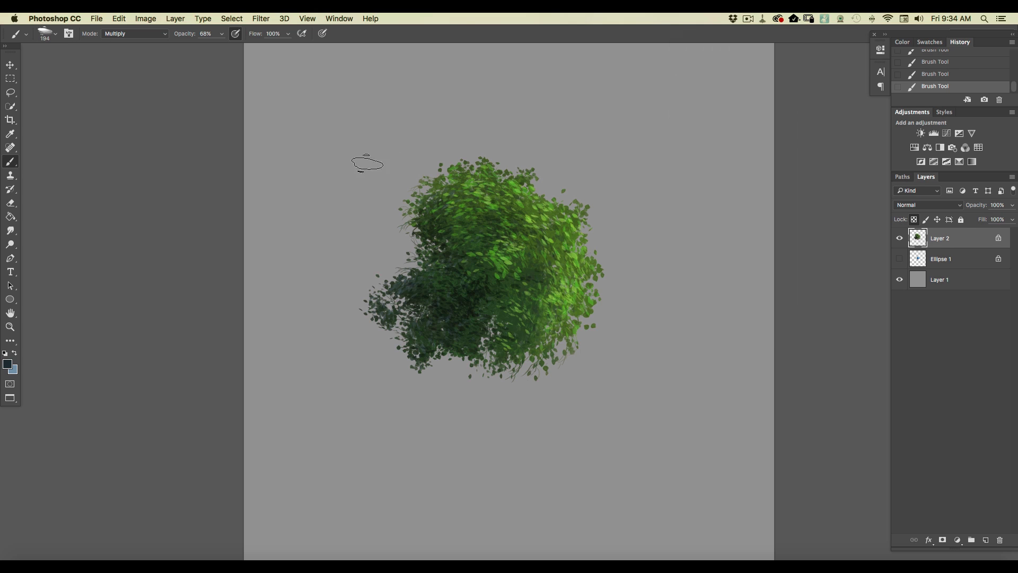
- Paint Multiply shadows in blue-gray 7a8a8f across the centre, left and lower parts of the foliage with the 194 px tip
left_click(8, 363)
left_click(611, 387)
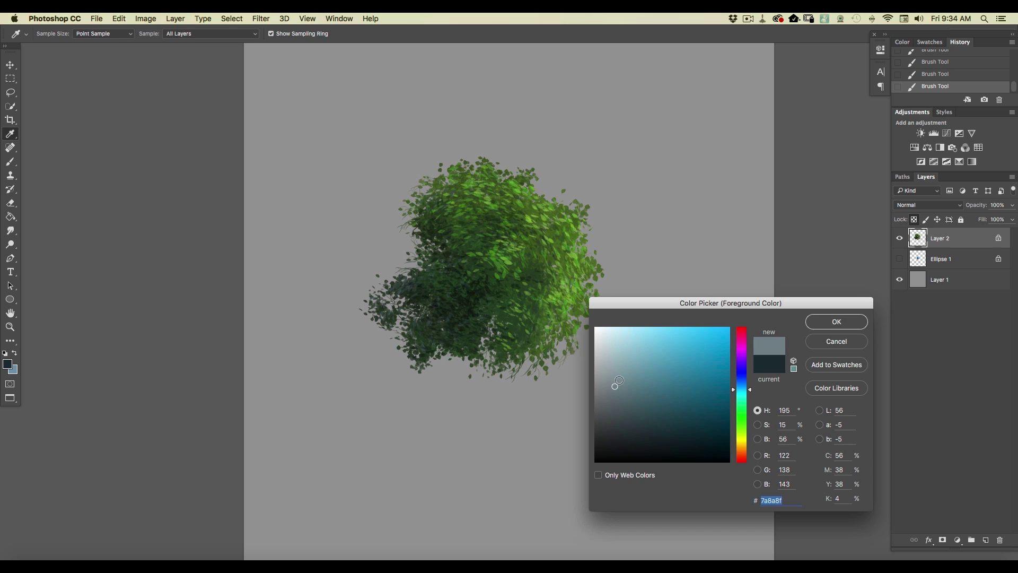
left_click(819, 325)
mouse_move(476, 292)
left_mouse_down()
mouse_move(484, 335)
mouse_move(466, 260)
mouse_move(428, 311)
mouse_move(492, 234)
mouse_move(533, 228)
mouse_move(471, 207)
left_mouse_up()
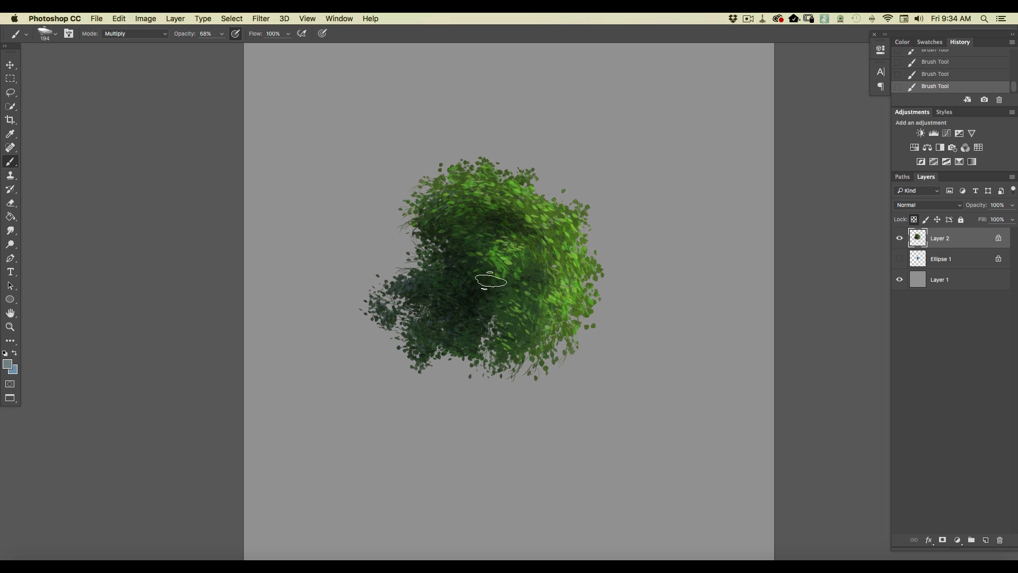
mouse_move(483, 297)
left_mouse_down()
mouse_move(512, 347)
mouse_move(477, 276)
mouse_move(503, 272)
mouse_move(499, 334)
mouse_move(397, 289)
mouse_move(397, 326)
mouse_move(409, 265)
mouse_move(453, 261)
mouse_move(446, 314)
mouse_move(458, 265)
mouse_move(511, 271)
mouse_move(418, 193)
mouse_move(486, 207)
mouse_move(487, 178)
mouse_move(556, 301)
mouse_move(474, 282)
mouse_move(543, 299)
mouse_move(503, 329)
mouse_move(513, 361)
left_mouse_up()
mouse_move(519, 305)
left_mouse_down()
mouse_move(505, 322)
mouse_move(515, 343)
left_mouse_up()
mouse_move(342, 271)
left_mouse_down()
mouse_move(449, 334)
mouse_move(562, 341)
left_mouse_up()
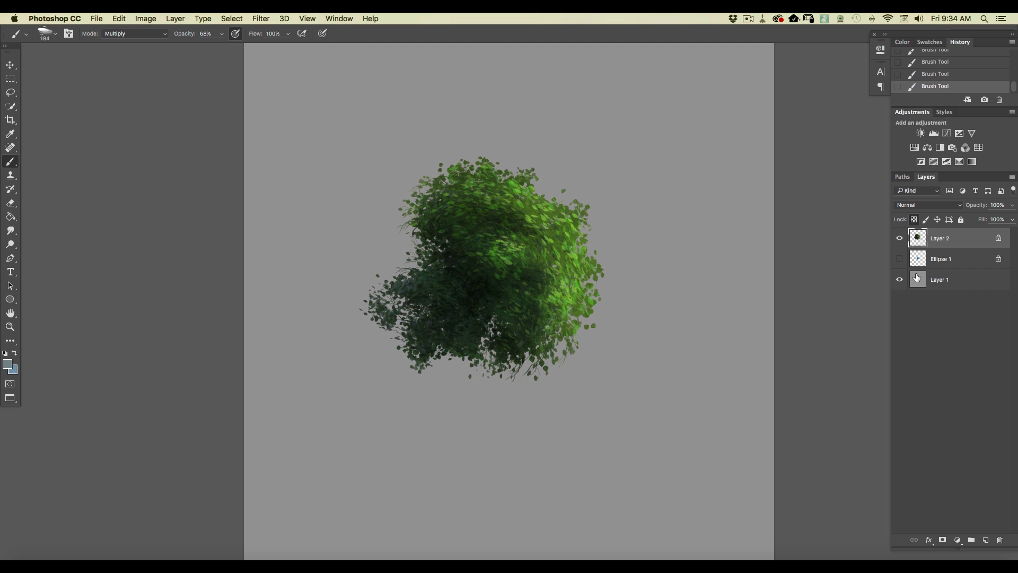
- Shift the foreground color to a gray-green hue, return the brush to Normal mode and dab the foliage's upper right edge
left_click(9, 363)
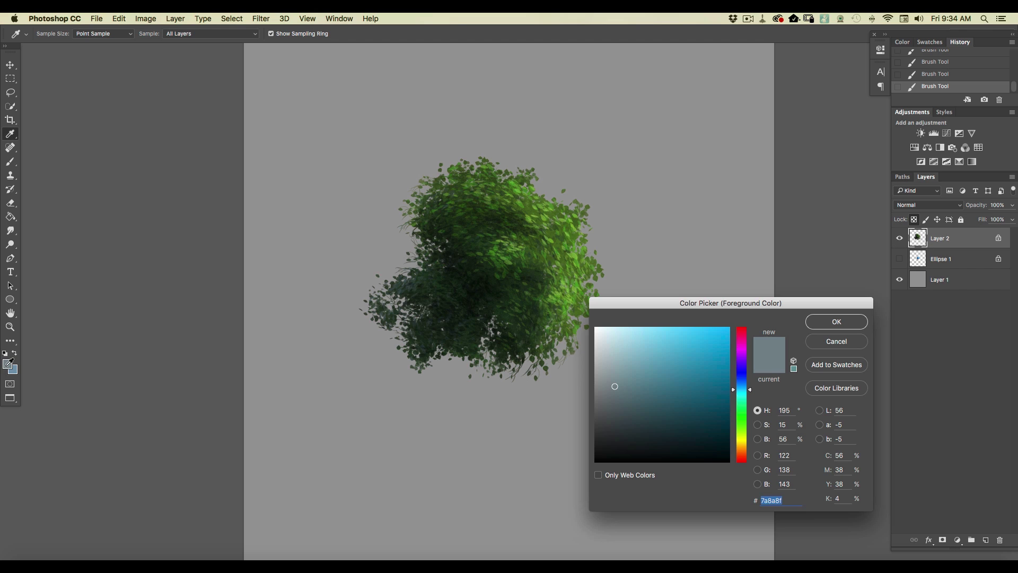
left_click(743, 433)
left_click(814, 321)
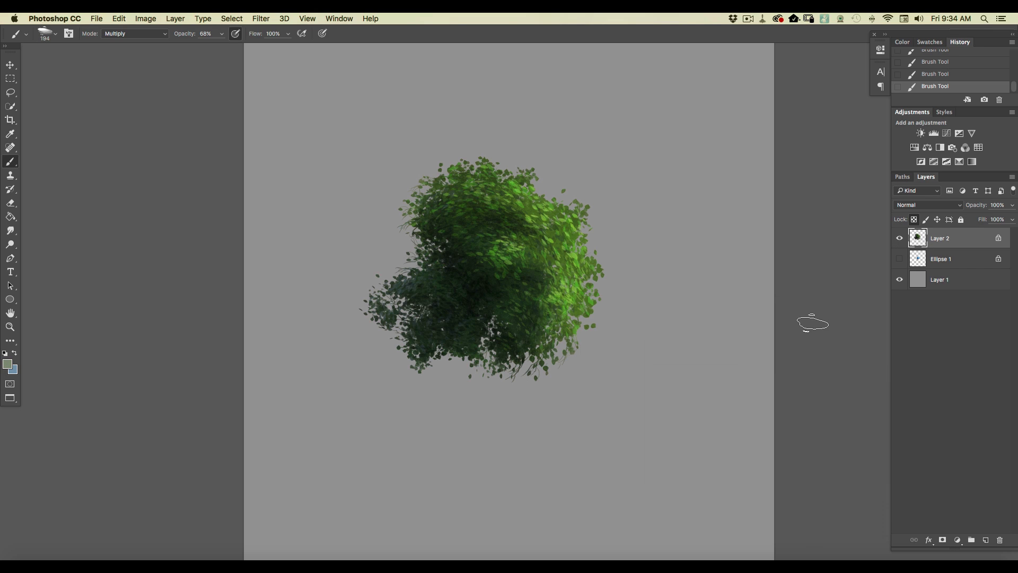
left_click(121, 33)
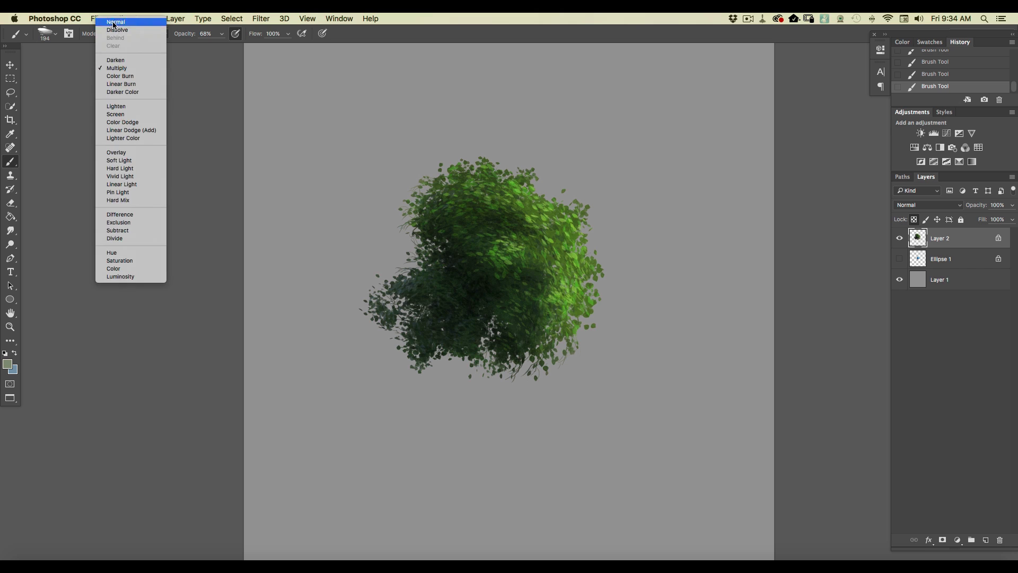
left_click(119, 26)
left_click(578, 191)
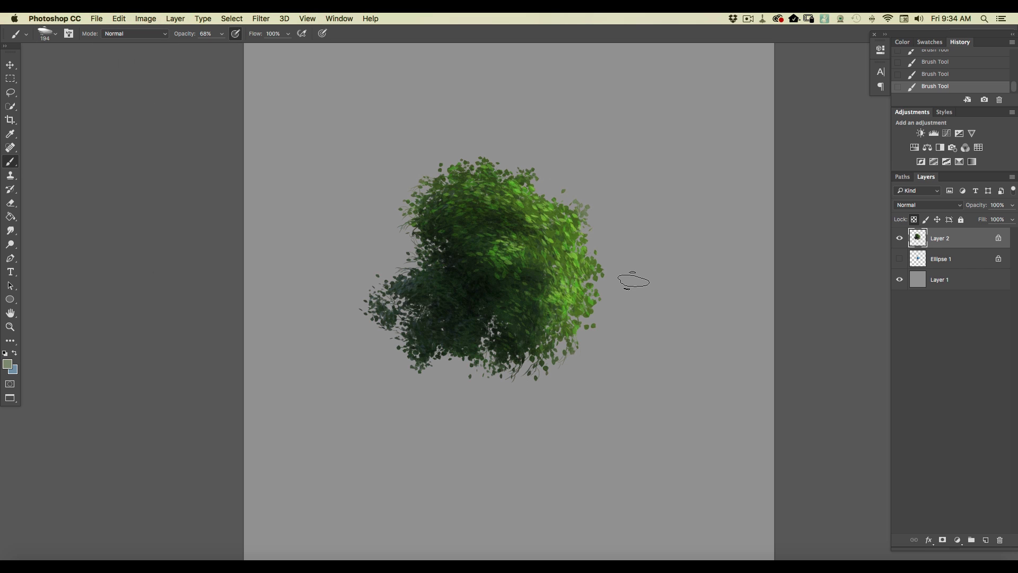
- Brush vivid green light along the foliage's top and right edges and in a band across its upper middle
left_click(7, 364)
left_click(725, 344)
left_click(828, 322)
left_click_drag(574, 226, 562, 214)
left_click_drag(596, 267, 604, 309)
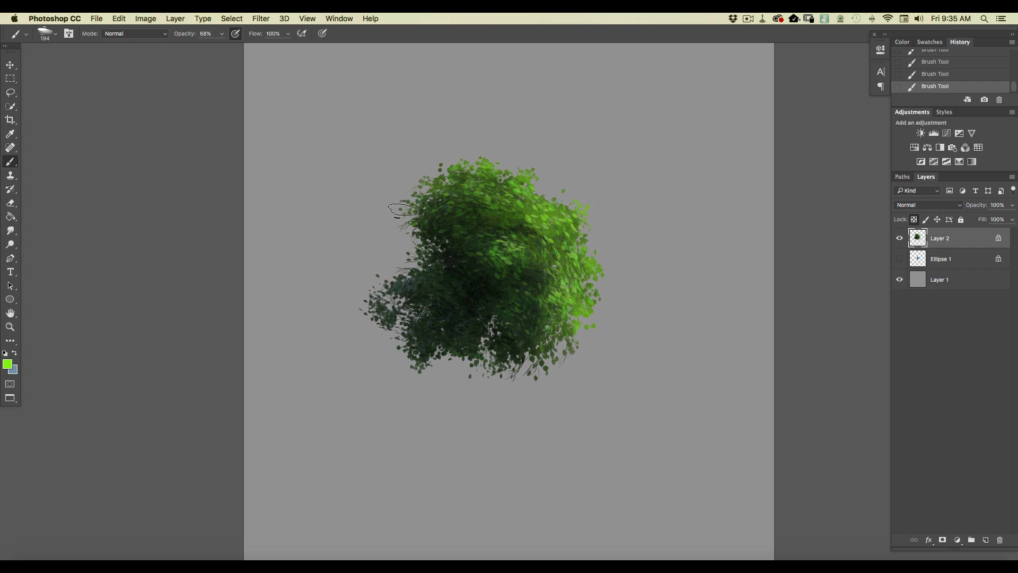
mouse_move(419, 221)
left_mouse_down()
mouse_move(442, 232)
mouse_move(502, 216)
left_mouse_up()
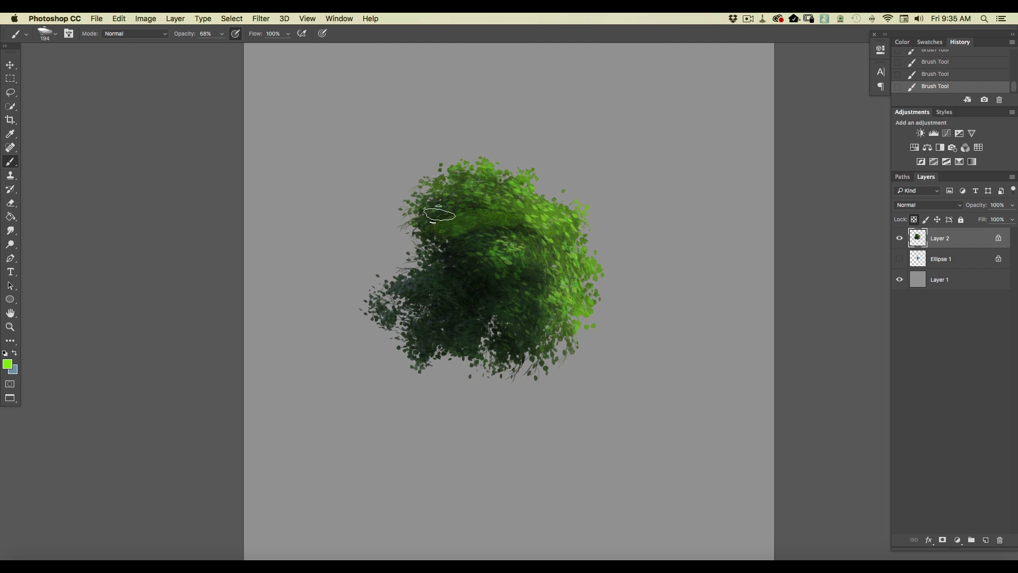
left_click_drag(553, 298, 533, 273)
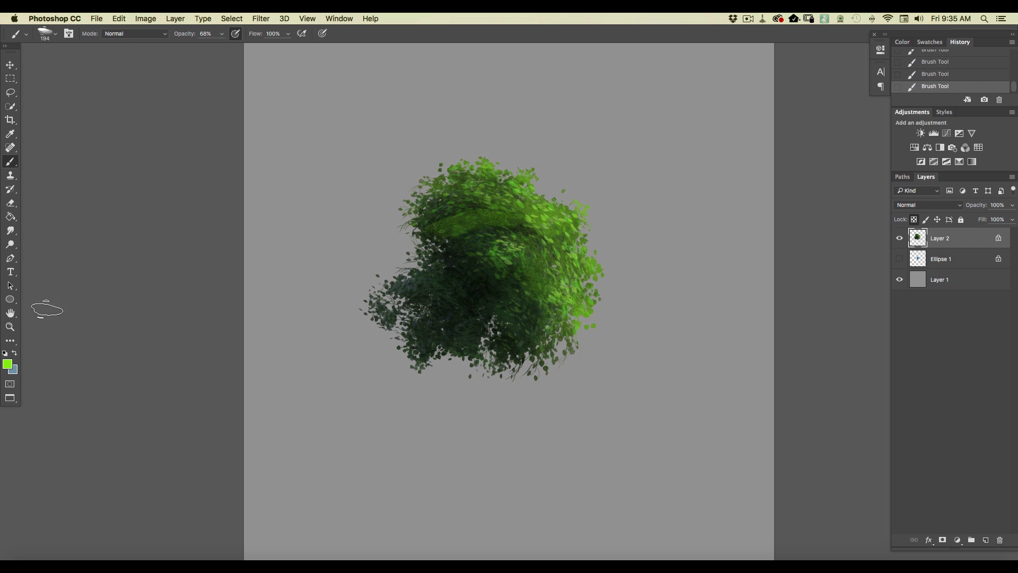
- Paint vivid green leaves over the lit band, the lower centre, and the upper left and right with the 97 px leaf tip
left_click(50, 39)
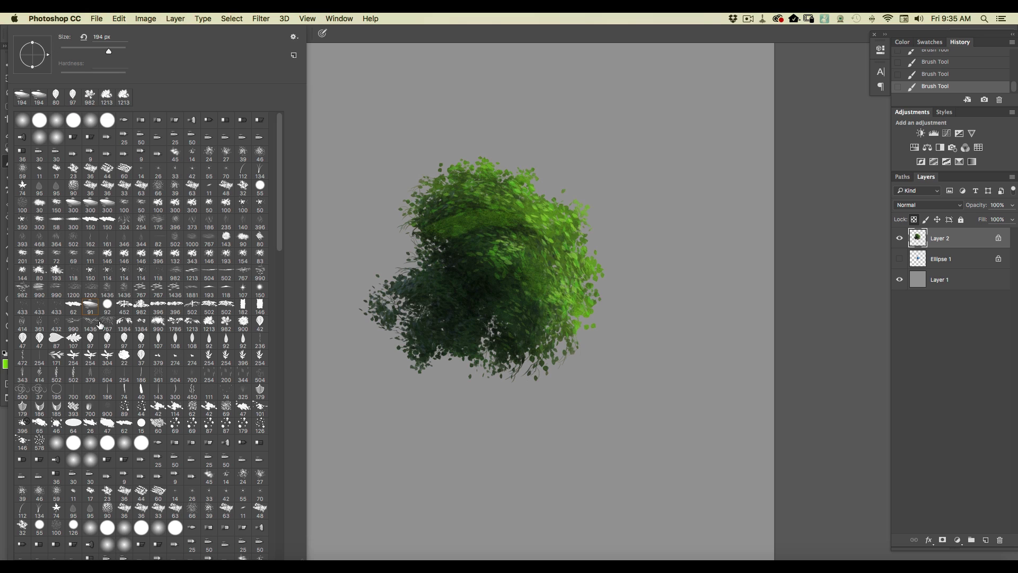
left_click(127, 344)
left_click(507, 237)
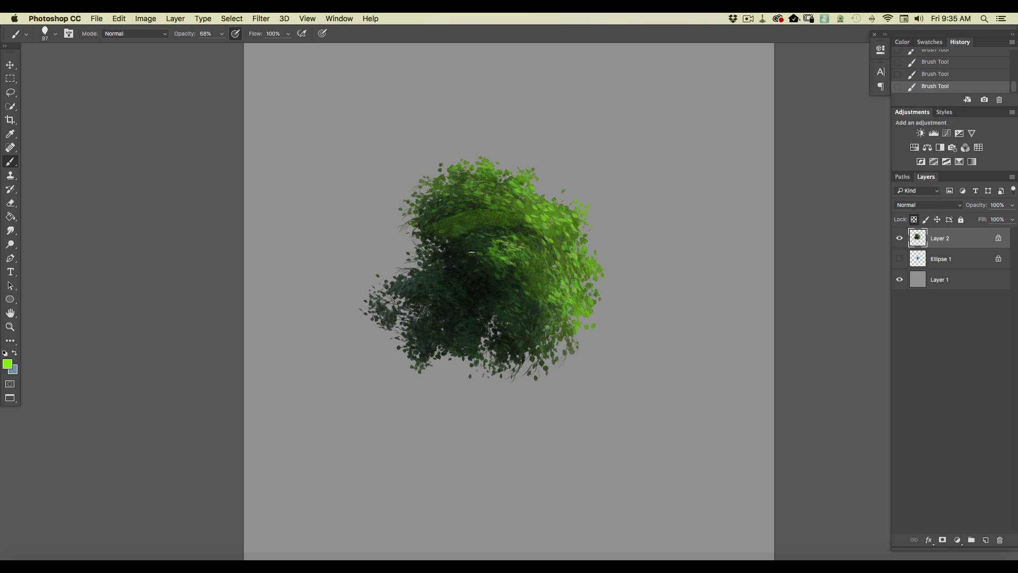
mouse_move(496, 228)
left_mouse_down()
mouse_move(455, 222)
mouse_move(516, 221)
mouse_move(448, 226)
left_mouse_up()
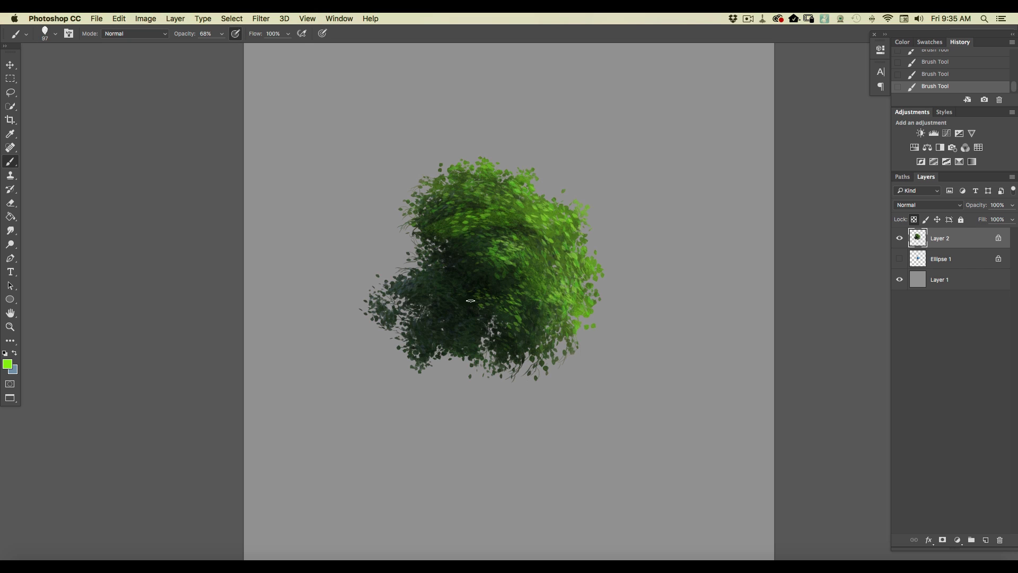
mouse_move(522, 325)
left_mouse_down()
mouse_move(502, 323)
mouse_move(515, 342)
left_mouse_up()
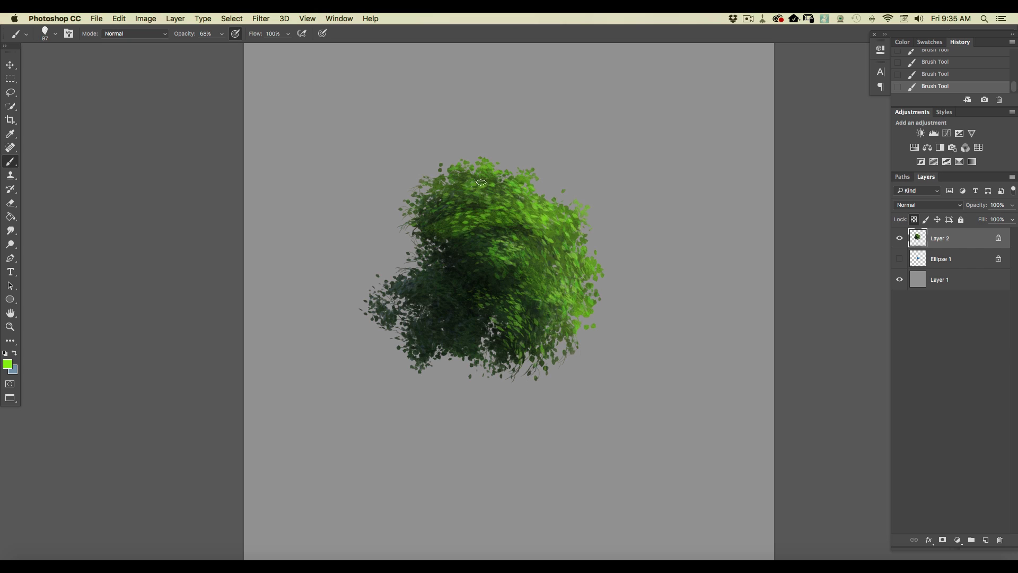
left_click_drag(446, 194, 427, 200)
left_click_drag(559, 234, 576, 258)
left_click_drag(567, 213, 574, 241)
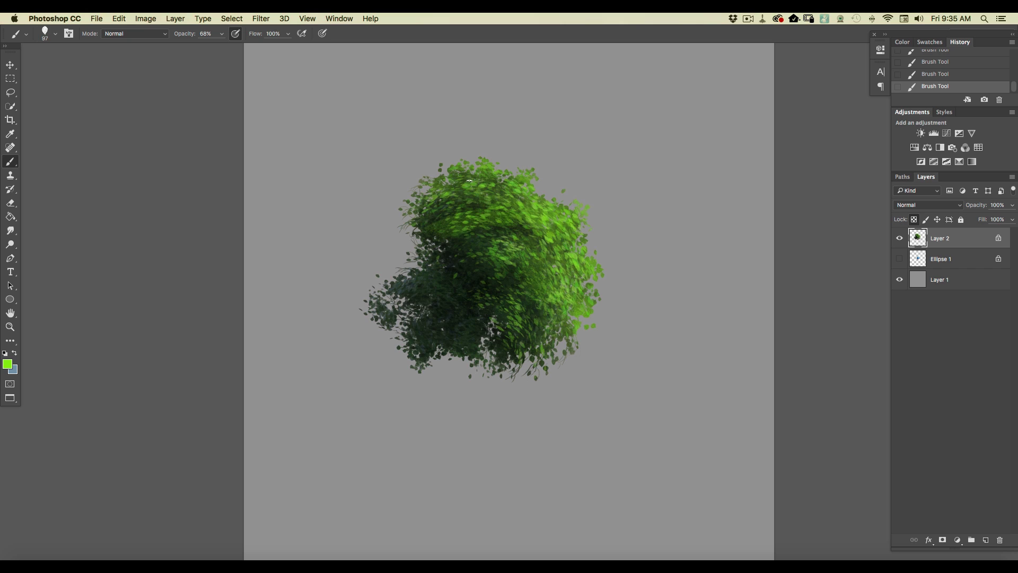
- Choose the 767 px branch tip and set the foreground color to the dark blue-gray 435c6b
left_click(54, 35)
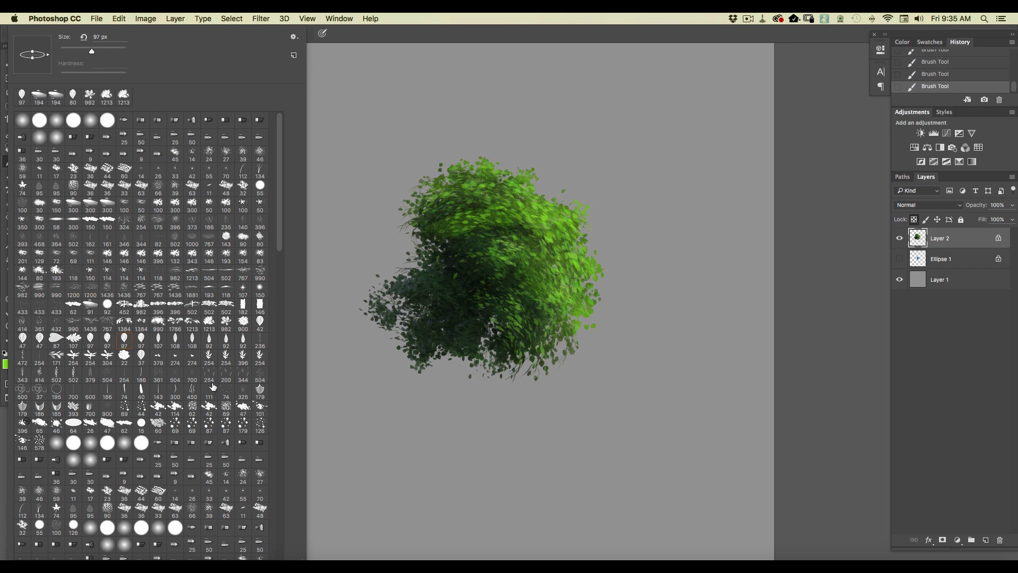
left_click(107, 324)
left_click(843, 397)
left_click(8, 364)
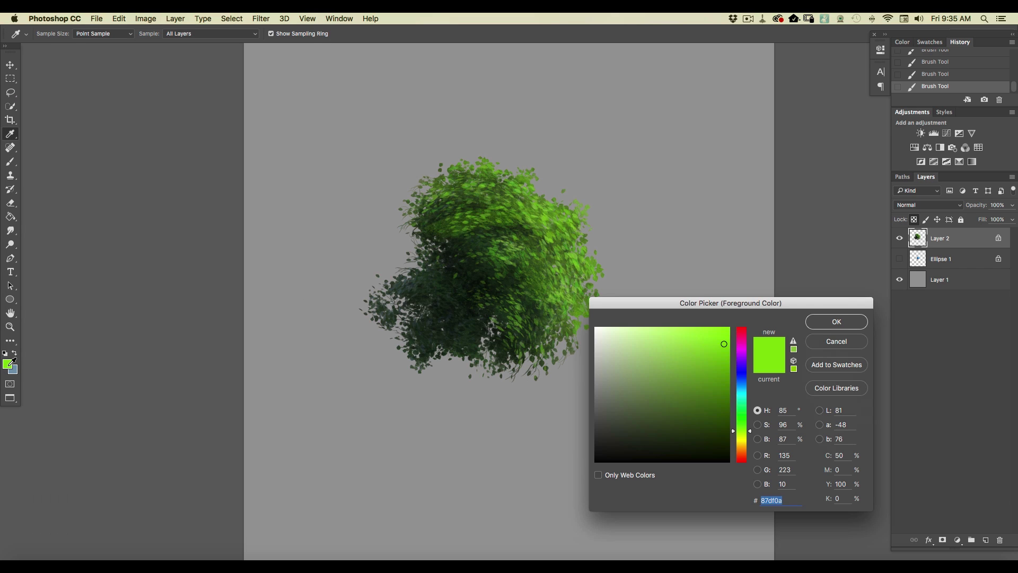
left_click(740, 388)
left_click(646, 407)
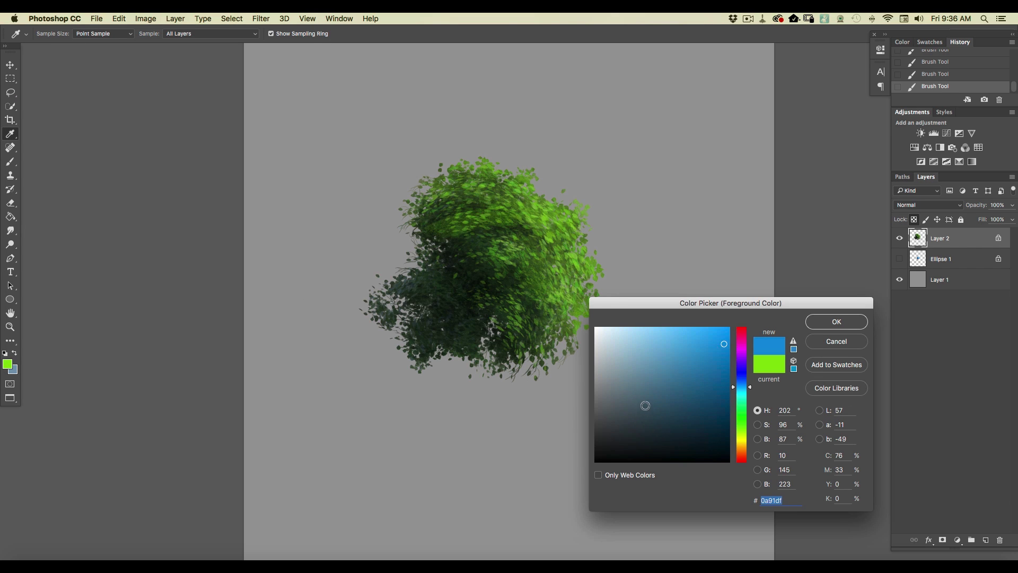
left_click(808, 325)
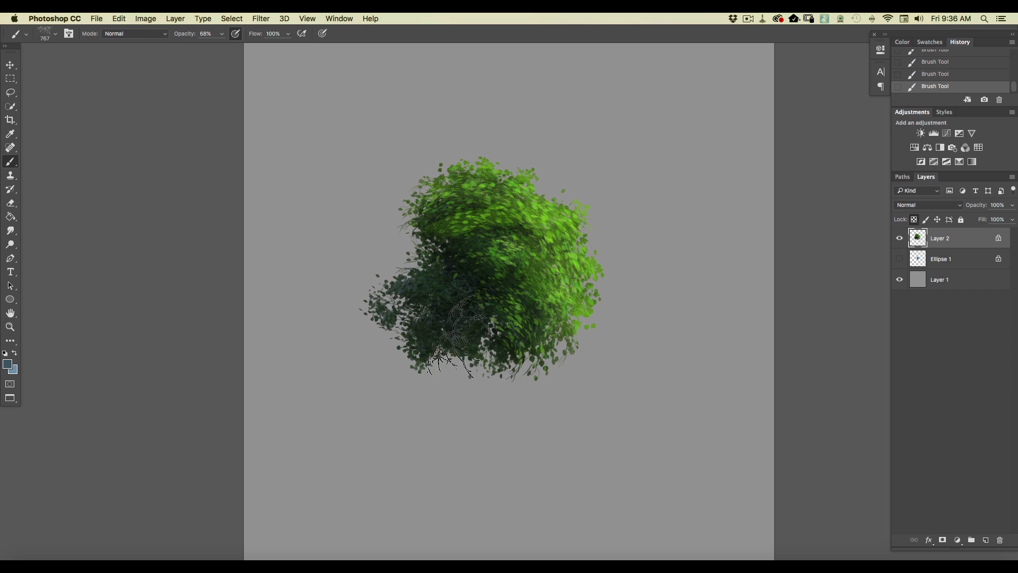
- Paint blue-gray branches through the dark centre and lower left of the foliage, raising the brush opacity to 88%
mouse_move(485, 246)
left_mouse_down()
mouse_move(471, 288)
mouse_move(443, 313)
left_mouse_up()
left_click(221, 33)
left_click_drag(222, 46, 230, 47)
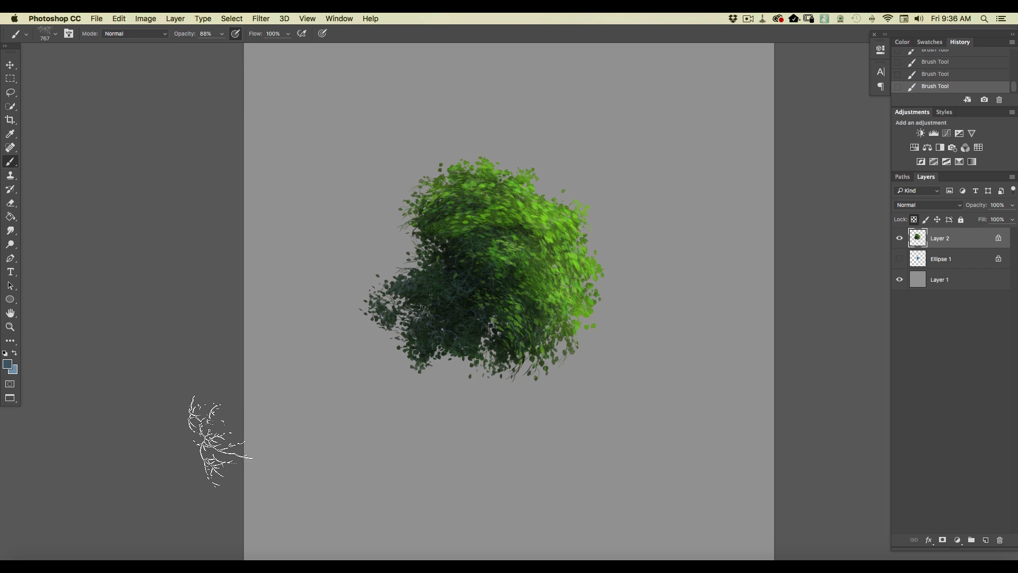
key("super+plus")
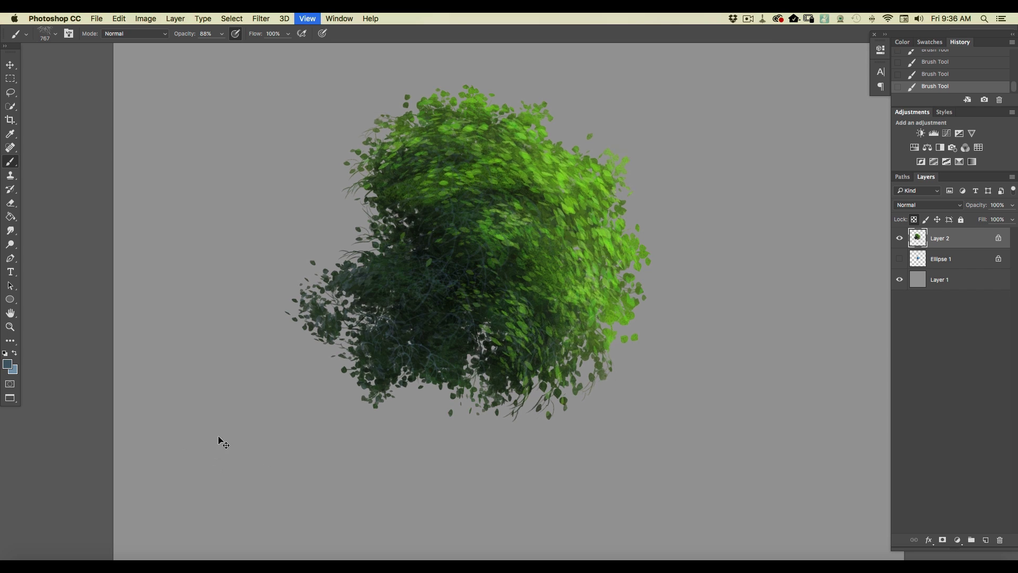
key("super+minus")
key("super+minus")
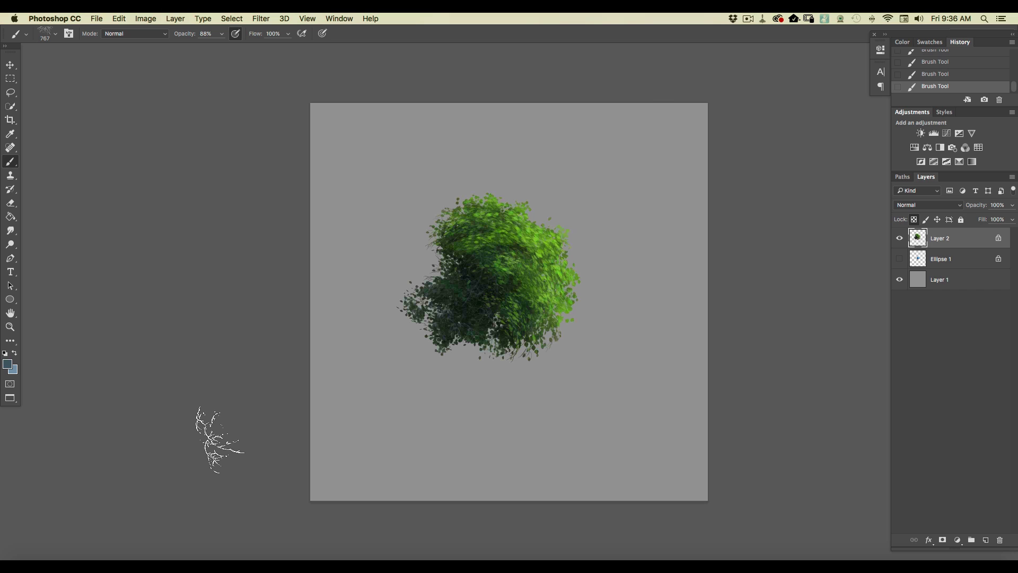
left_click(8, 364)
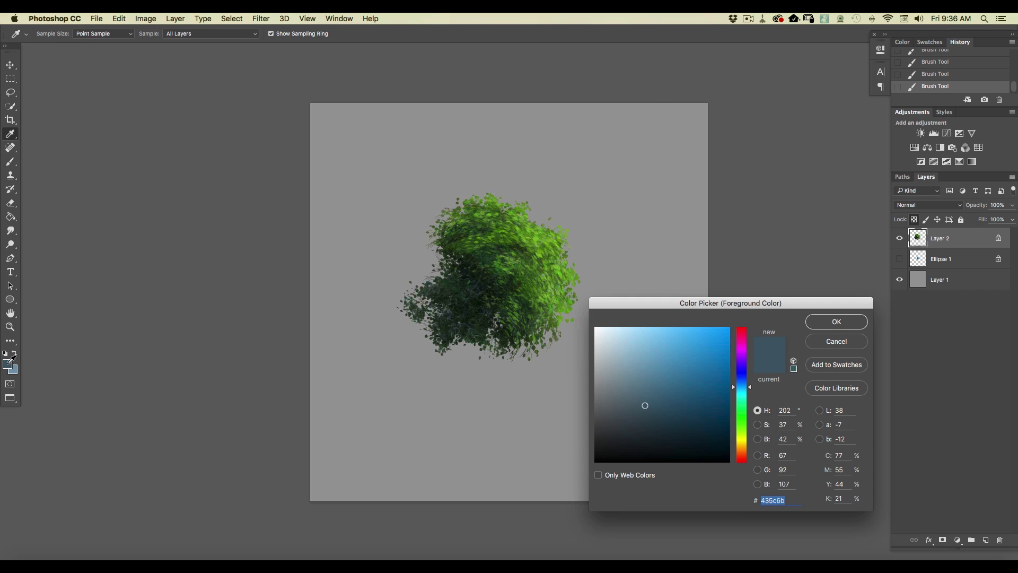
left_click(833, 344)
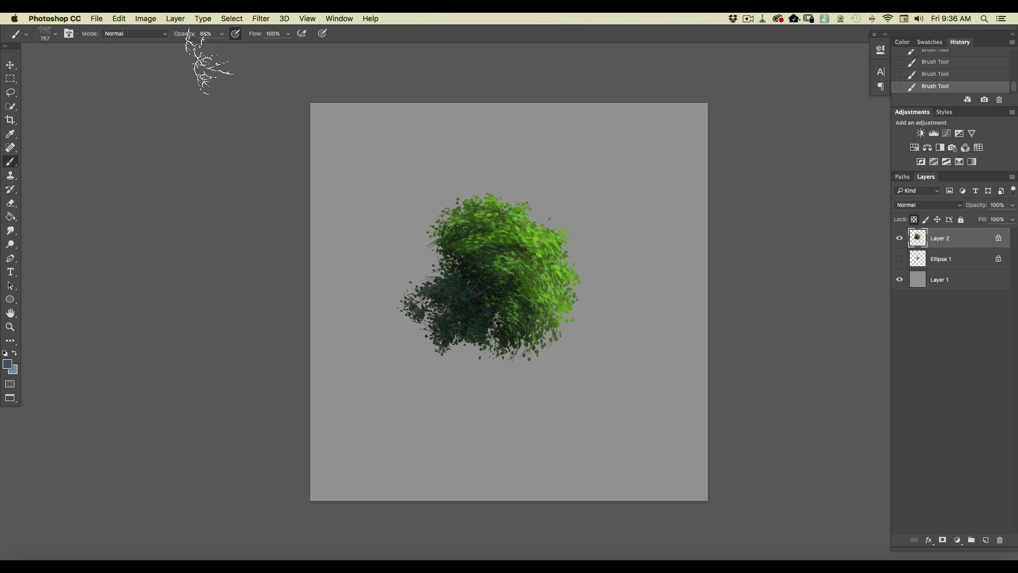
- Unlock the transparent pixels of Layer 2 and scale the foliage down proportionally near the canvas centre
left_click(912, 220)
left_click(121, 23)
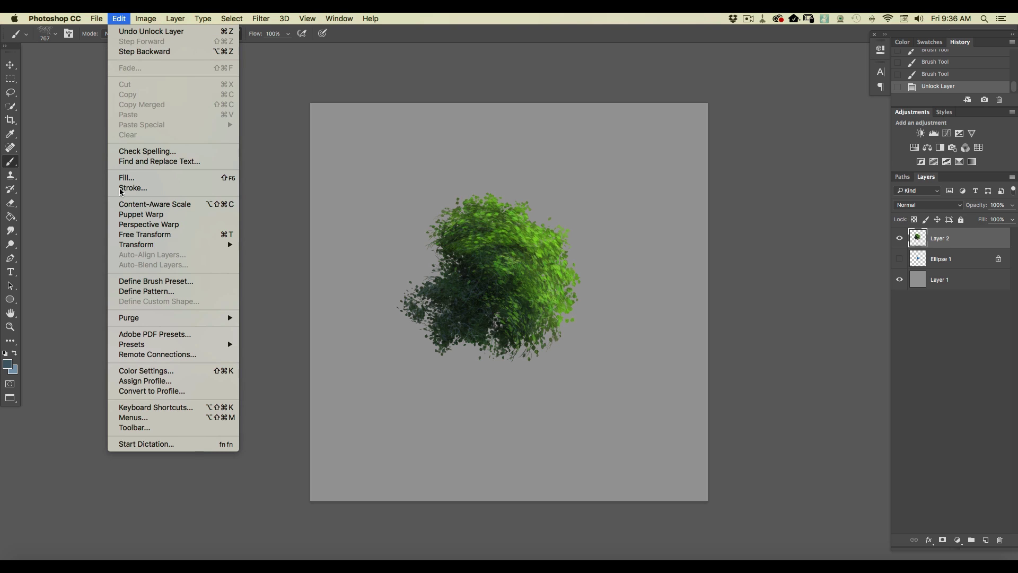
left_click(131, 234)
left_click_drag(395, 192, 429, 224)
left_click_drag(462, 330, 456, 340)
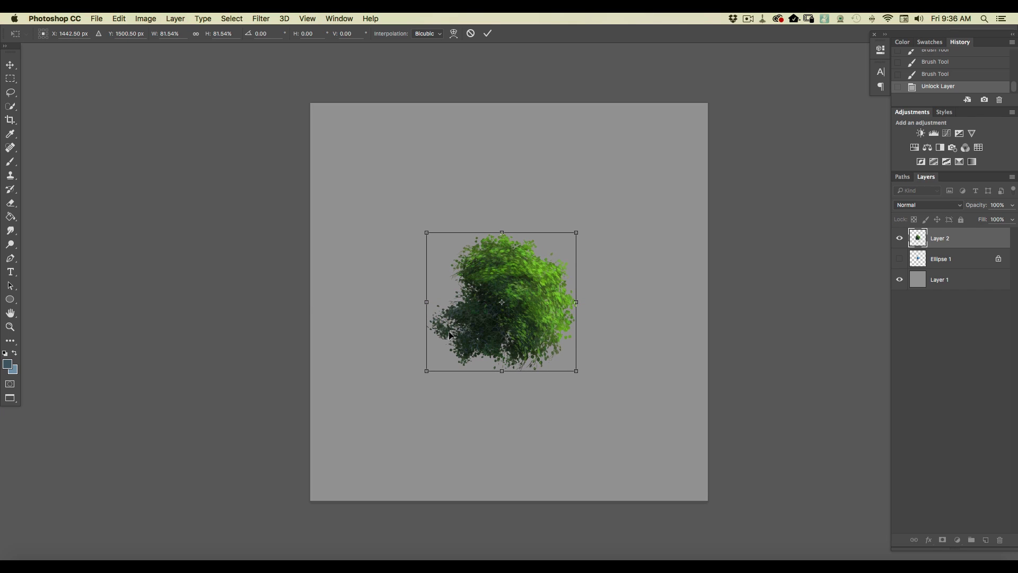
left_click_drag(426, 232, 442, 240)
left_click_drag(455, 324, 459, 323)
key("Return")
key("b")
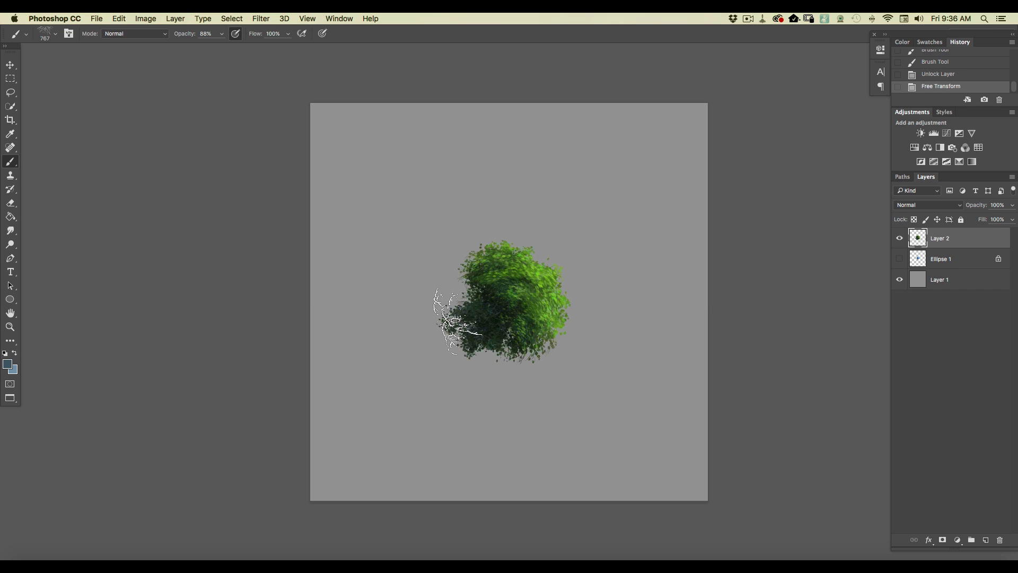
- Check the foliage with the gray Layer 1 hidden, show it again, and switch to the Mixer Brush with the 92 px round tip
left_click(899, 286)
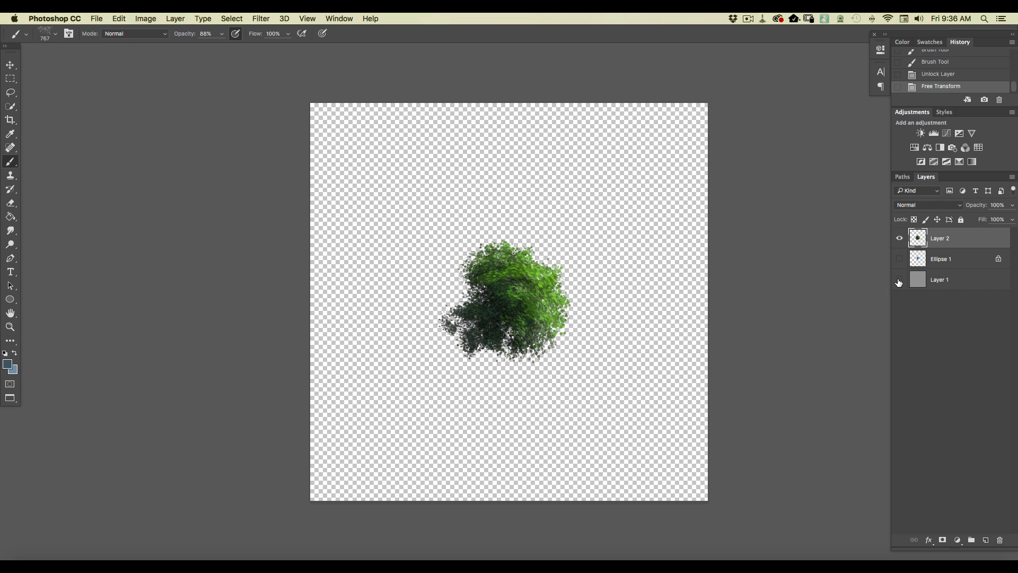
left_click(900, 283)
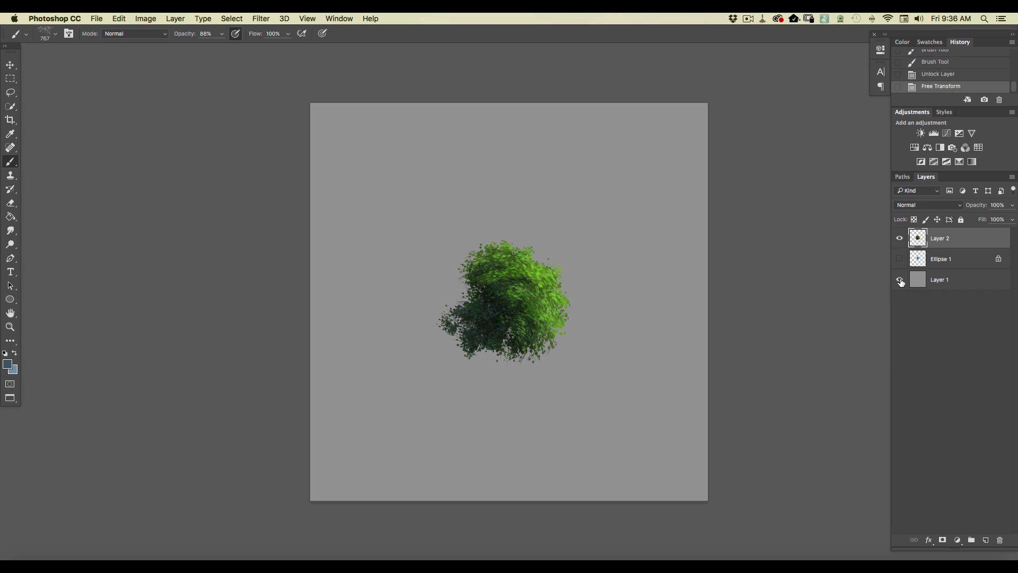
left_click(10, 161)
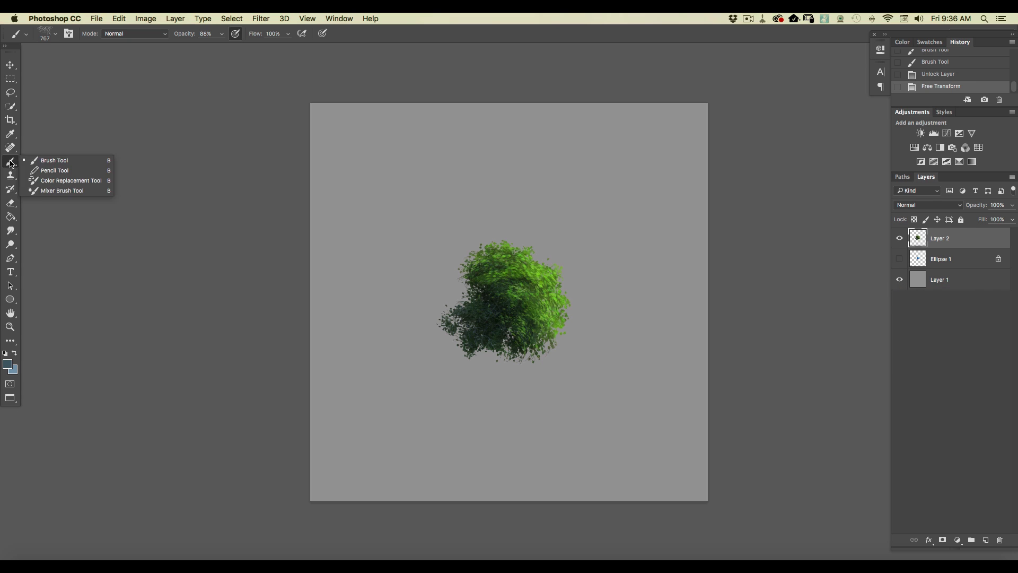
left_click(55, 190)
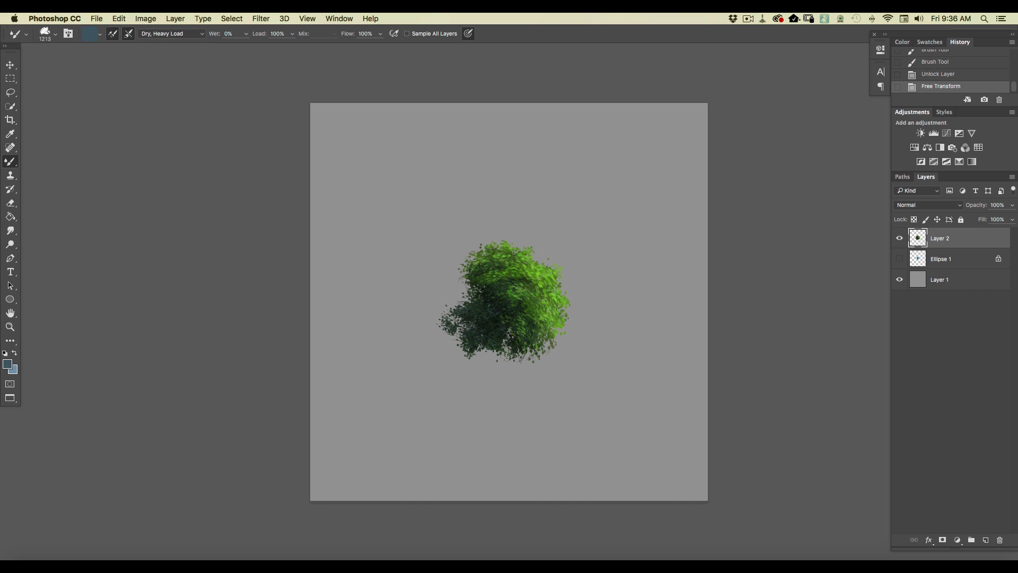
right_click(65, 99)
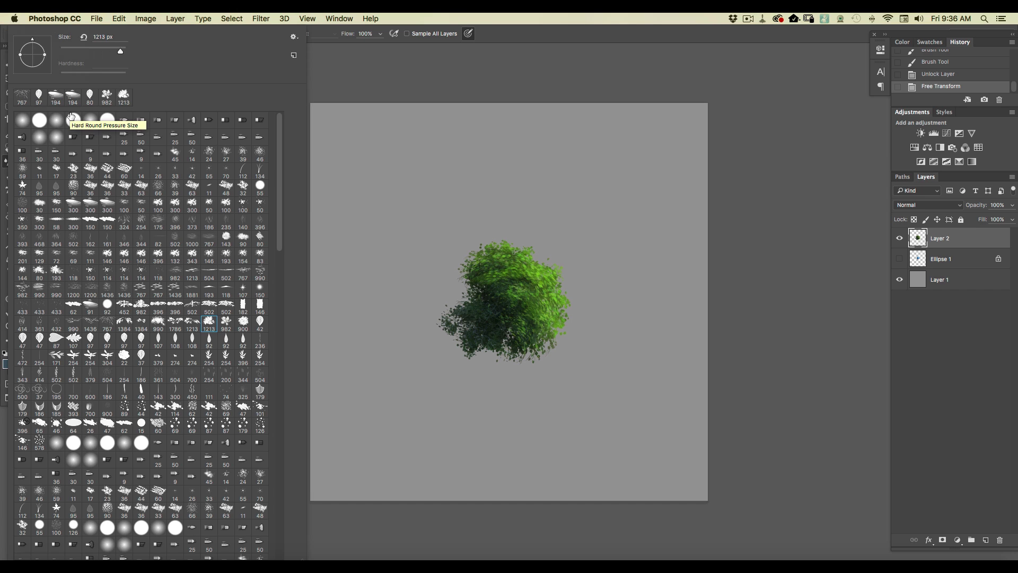
left_click(108, 306)
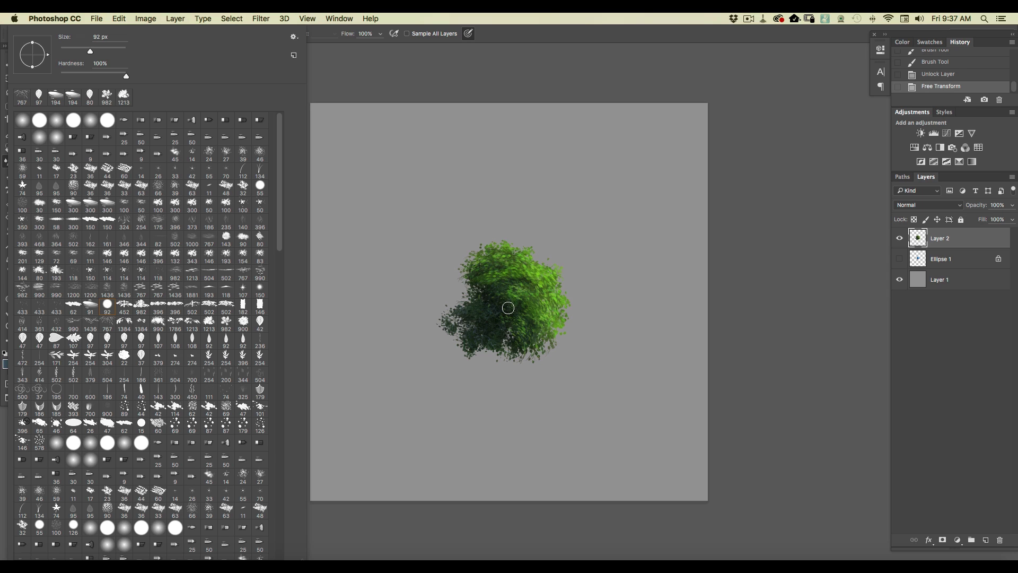
- Enlarge the Mixer Brush to 1100 px so it covers the foliage, and sample the whole clump as its paint load
left_click(759, 457)
key("]")
key("]")
key("]")
key("]")
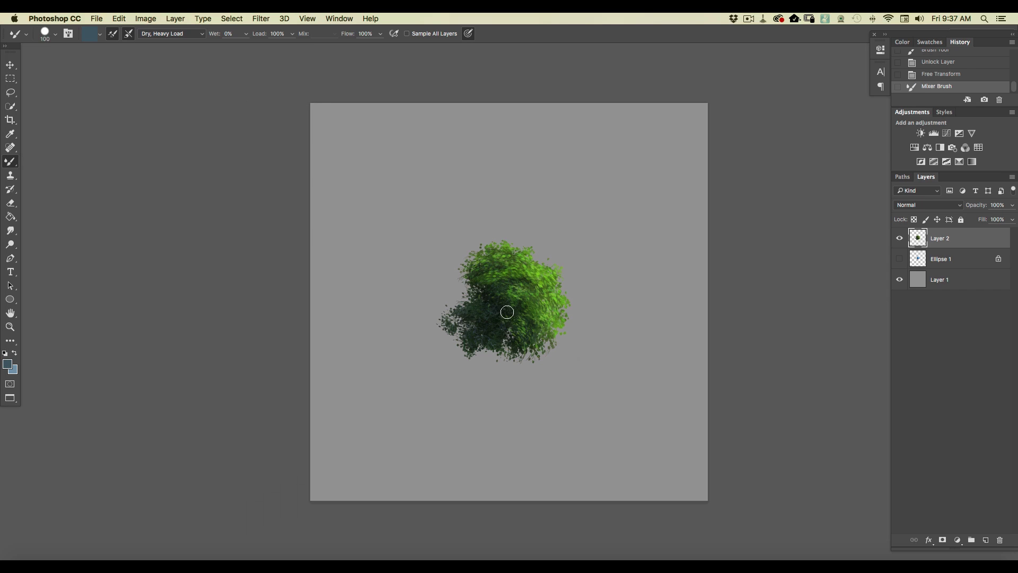
key("]")
key("]")
key("]")
key("]")
key("]")
key("]")
key("]")
key("]")
key("]")
key("]")
key("]")
left_click(506, 305, "alt")
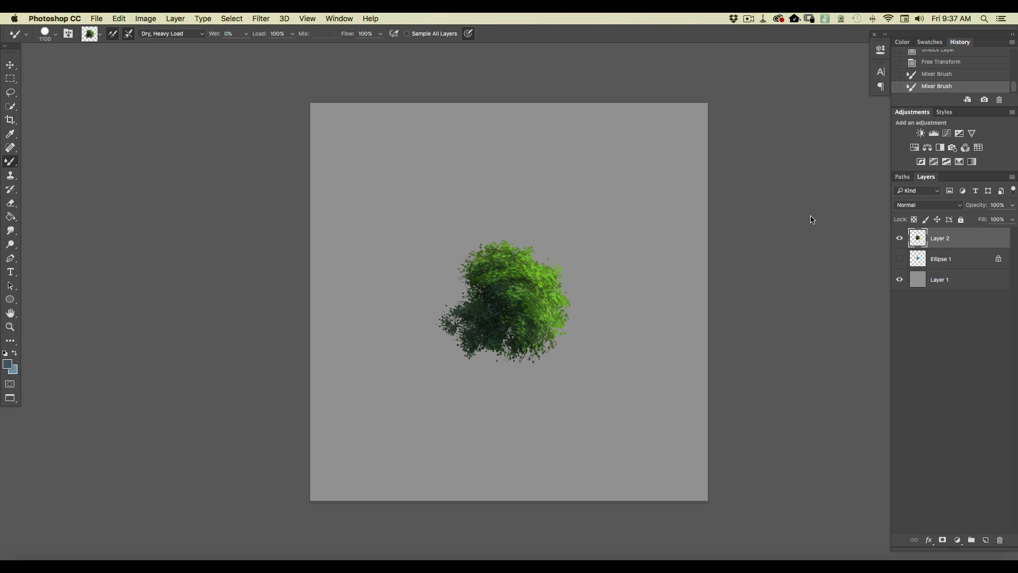
- Hide Layer 2, add a new layer above it and choose the 900 px leafy tip for the Mixer Brush
left_click(899, 238)
left_click(982, 540)
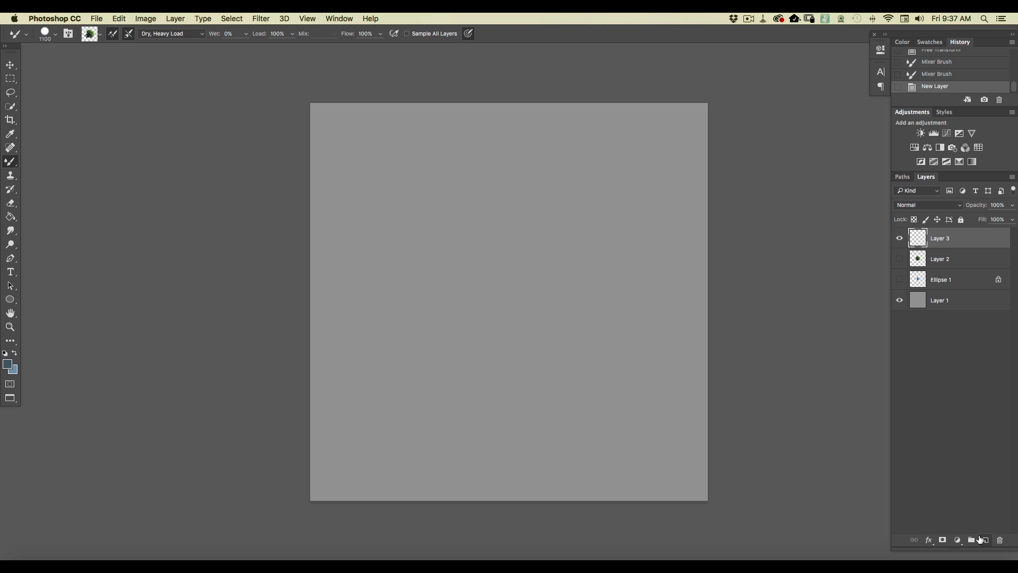
left_click(46, 34)
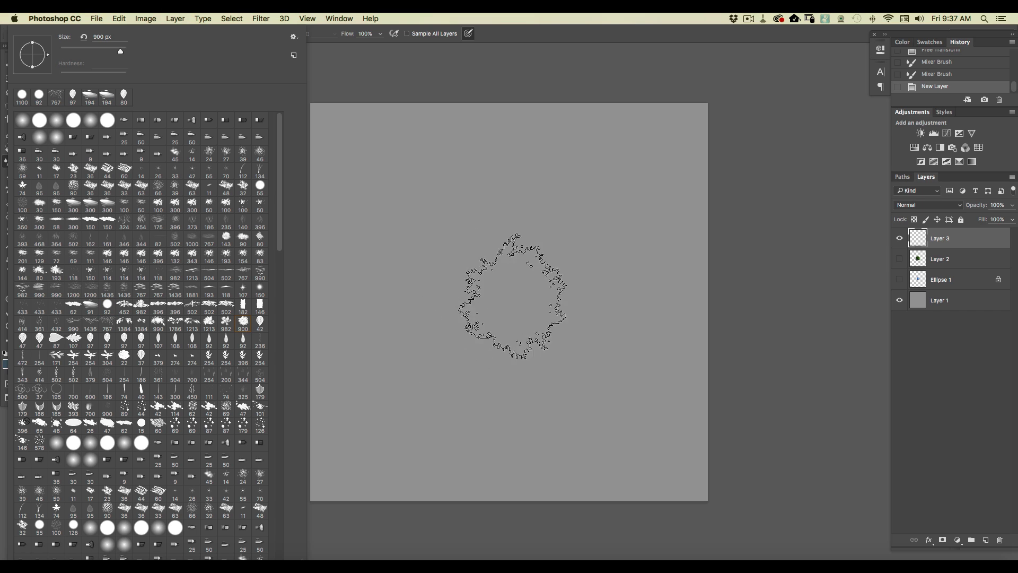
- Stamp overlapping clumps of the sampled foliage at varied sizes over the canvas centre, its right side and just below
left_click(507, 268)
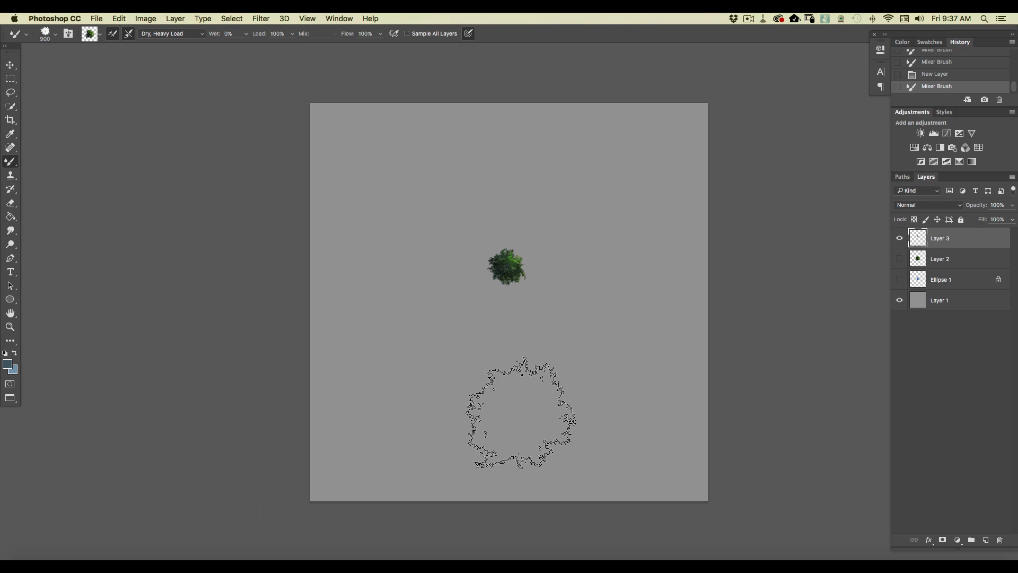
left_click(505, 251)
left_click(473, 253)
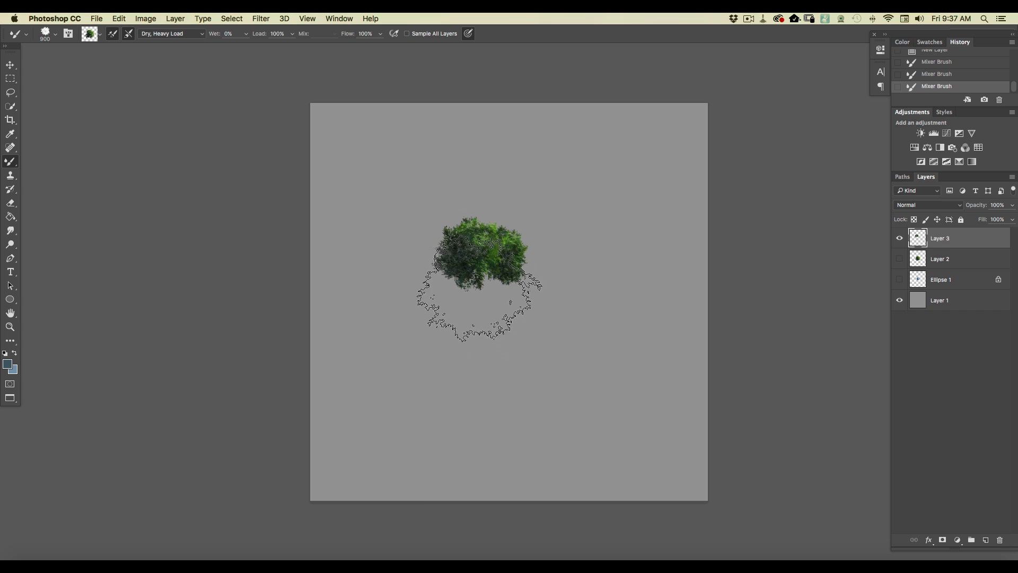
left_click(476, 297)
left_click(534, 296)
left_click(547, 260)
left_click(531, 229)
left_click(479, 232)
left_click(583, 300)
left_click(527, 350)
left_click(477, 366)
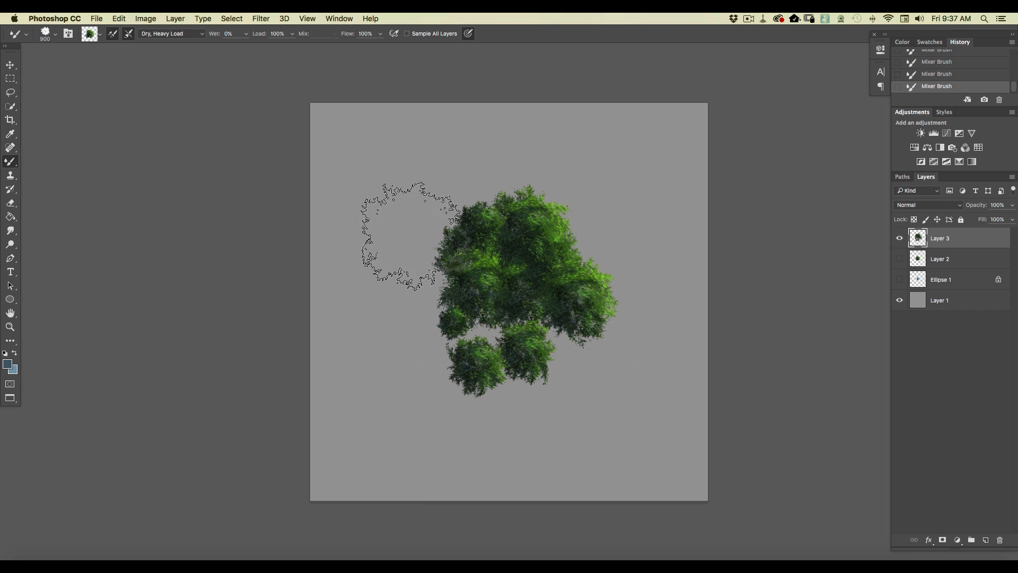
- Stamp more sampled foliage clumps over the upper left of the canvas, joining them to the central mass
left_click(402, 164)
left_click(387, 223)
left_click(397, 276)
left_click(374, 254)
left_click(413, 233)
left_click(443, 191)
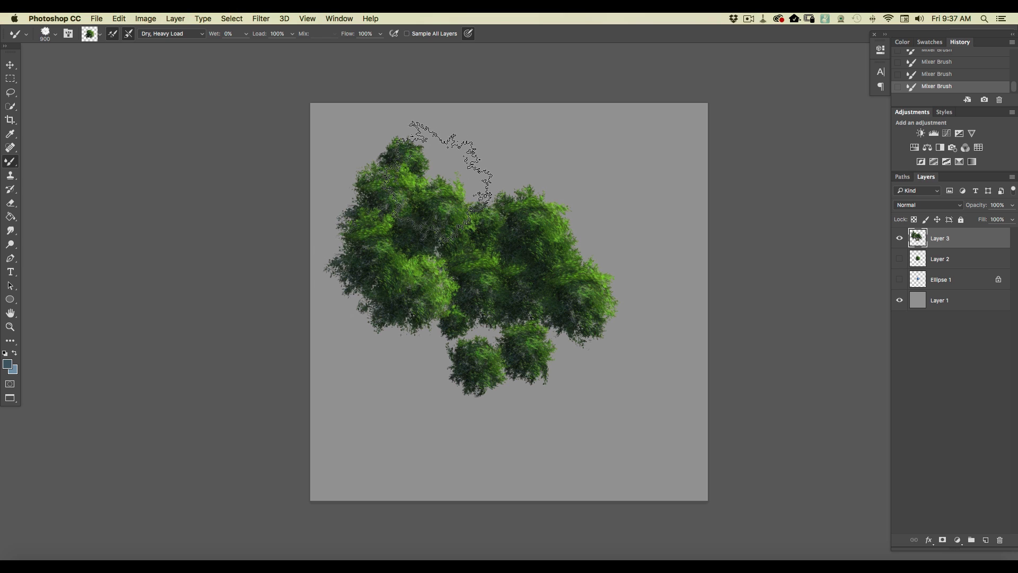
- Replace the test foliage layer with a new empty layer and choose the 1213 px leafy tip
left_click_drag(953, 307, 999, 540)
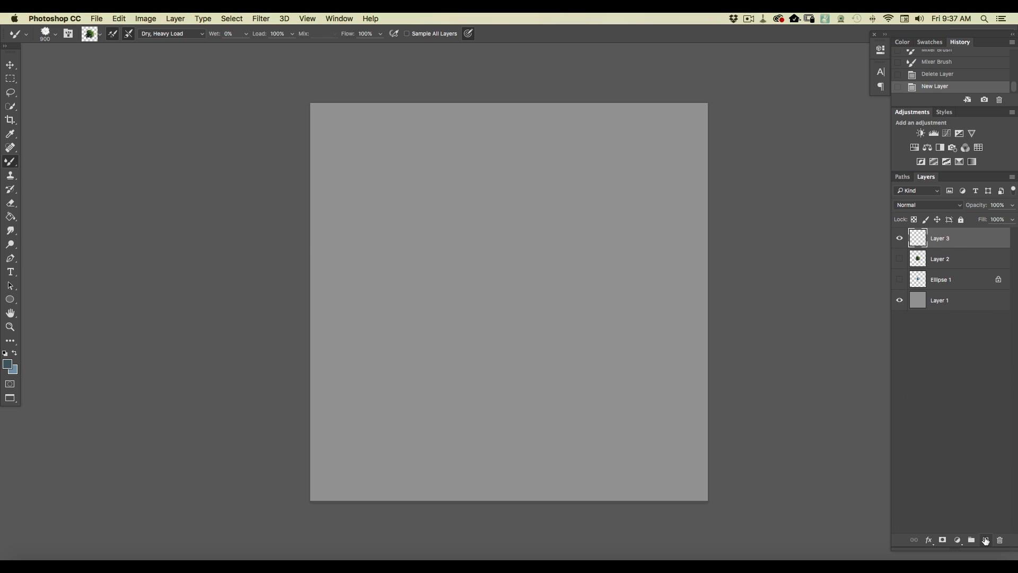
right_click(75, 130)
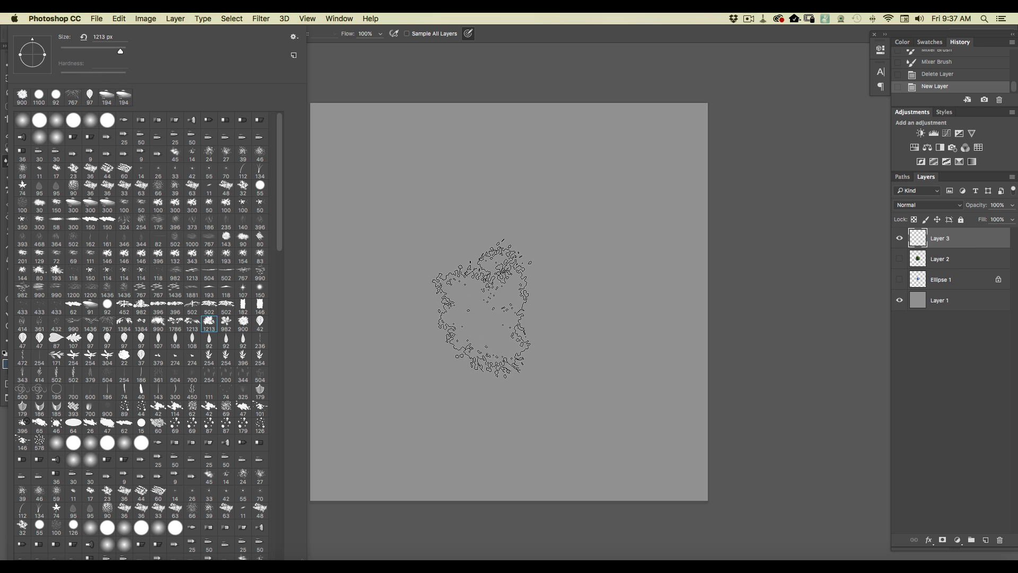
- Stamp overlapping foliage clumps with the 1213 px tip from the canvas centre across the upper middle to the right
left_click(510, 300)
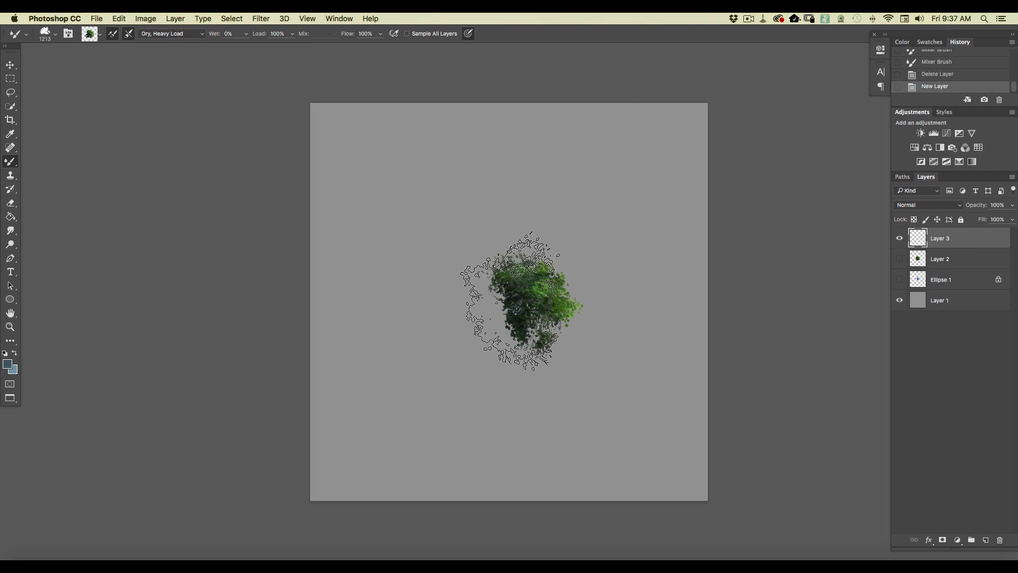
left_click(493, 277)
left_click(491, 246)
left_click(550, 240)
left_click(456, 242)
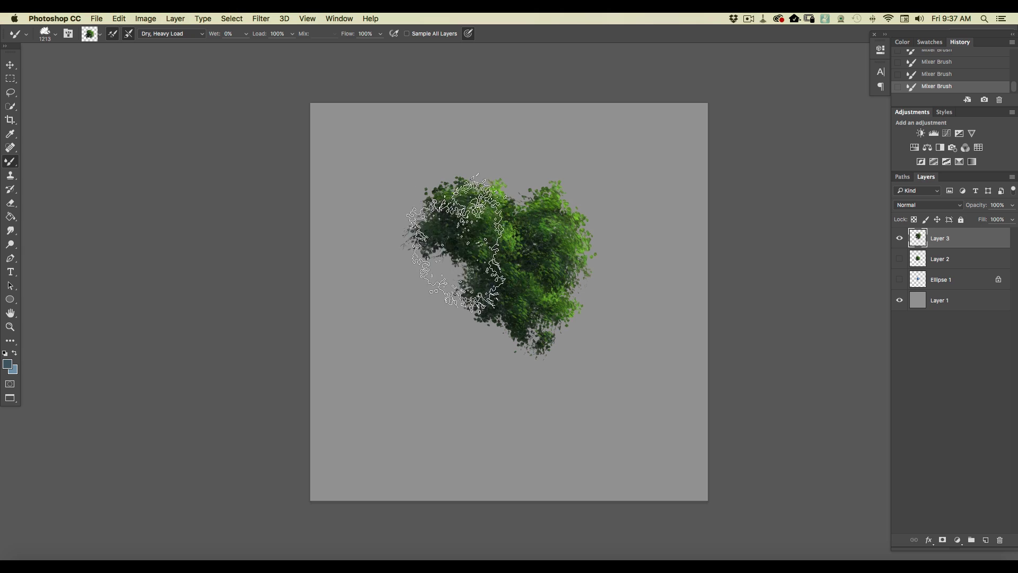
left_click(450, 262)
left_click(495, 275)
left_click(538, 265)
left_click(608, 258)
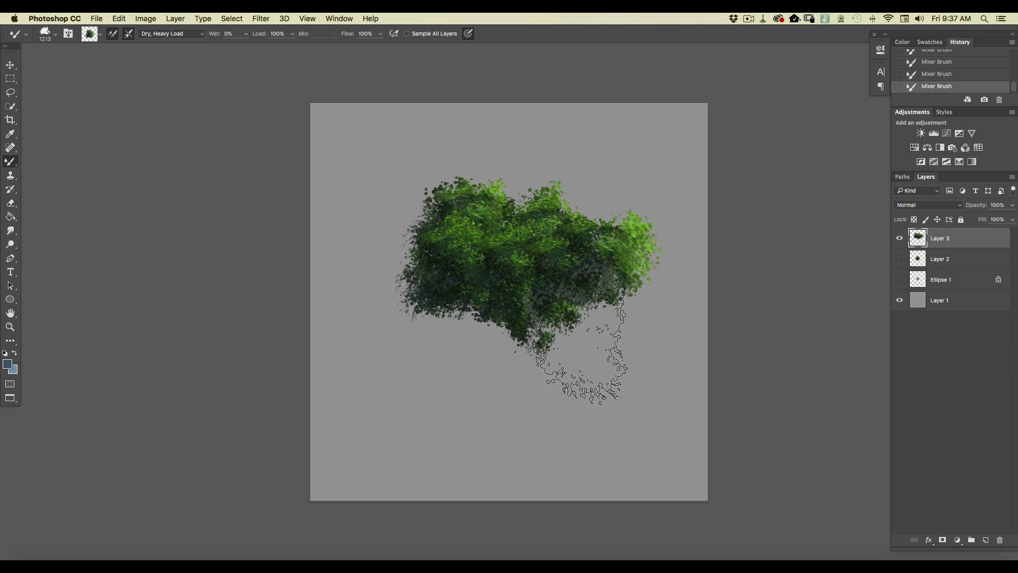
- Extend the foliage mass with further stamped clumps along its lower right, centre, top and upper left
left_click(575, 330)
left_click(541, 321)
left_click(506, 321)
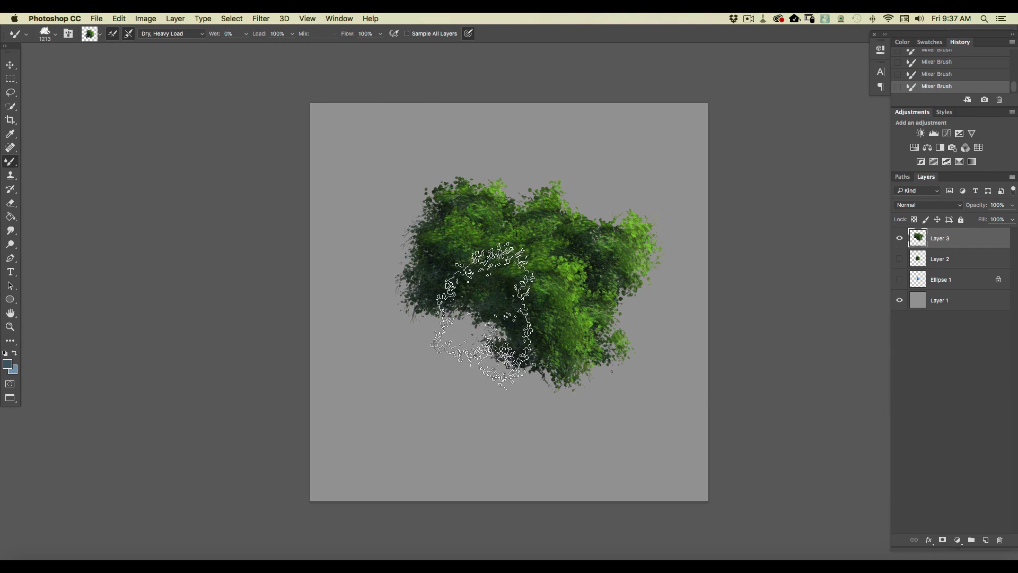
left_click(429, 209)
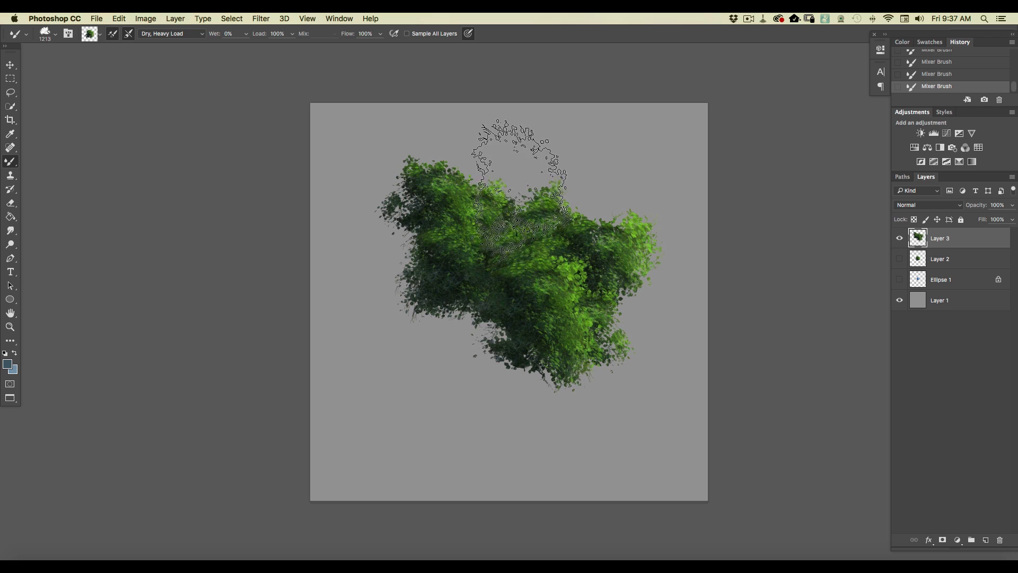
left_click(520, 191)
left_click(572, 365)
left_click(588, 375)
left_click(458, 203)
left_click(381, 252)
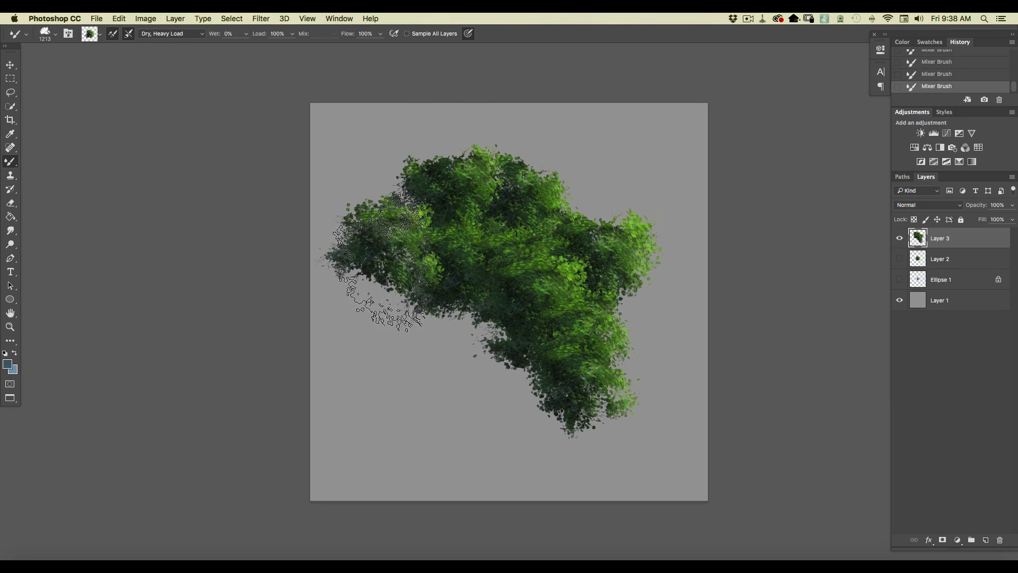
left_click(390, 186)
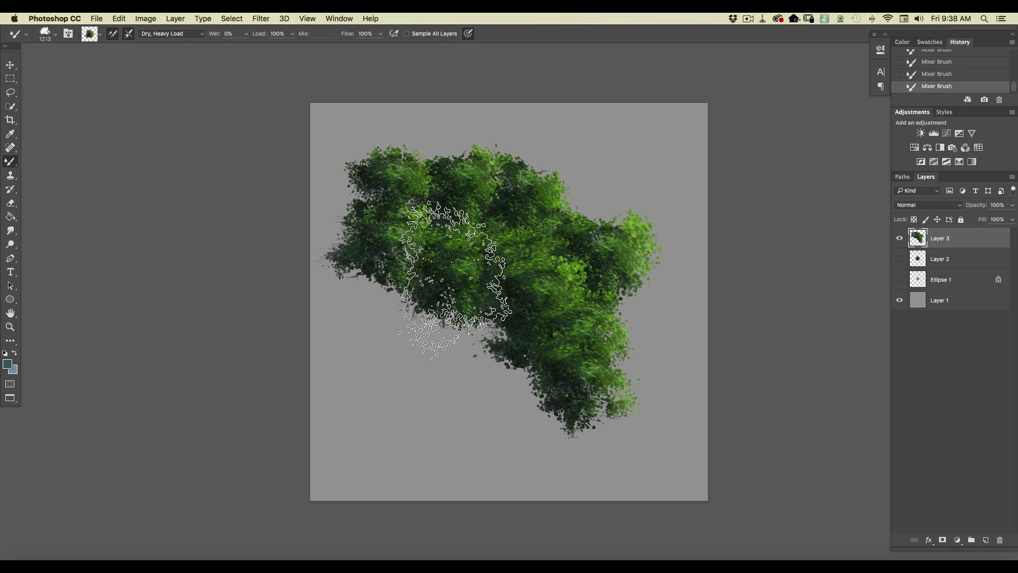
- Hide Layer 3, reveal Layer 2 and enlarge its foliage clump with Free Transform
key("super+equal")
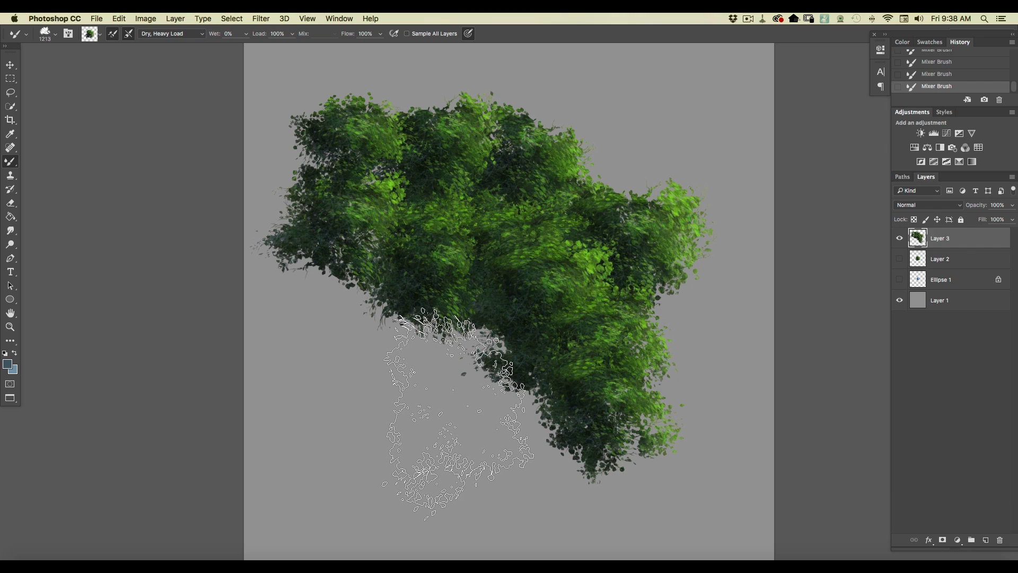
left_click(899, 238)
key("super+minus")
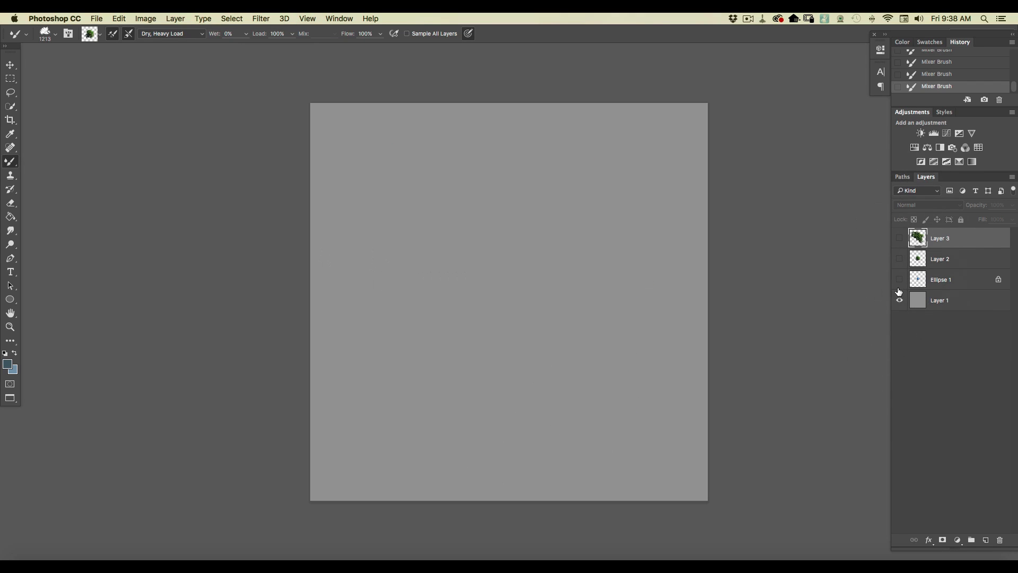
left_click(900, 259)
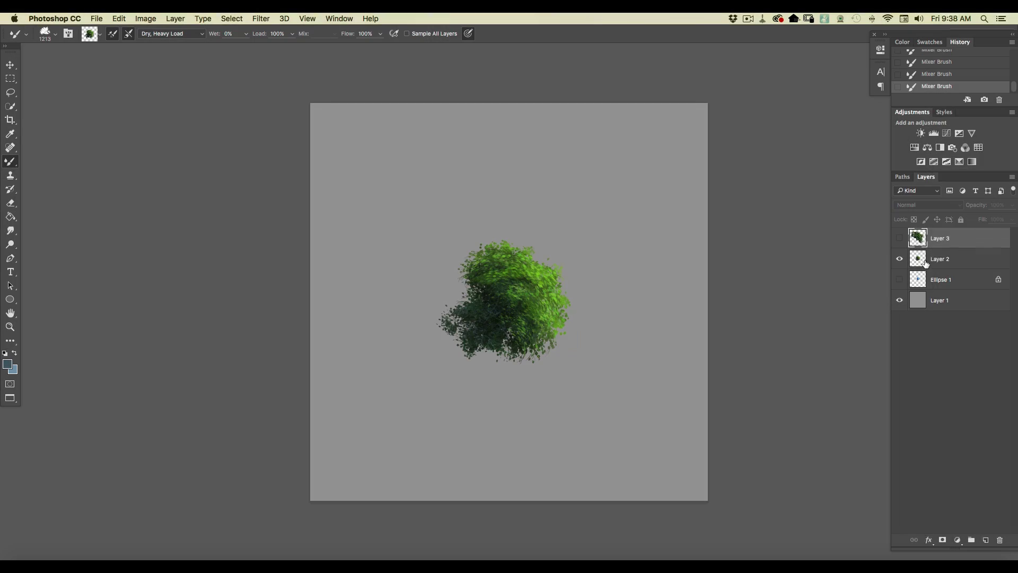
left_click_drag(926, 264, 96, 24)
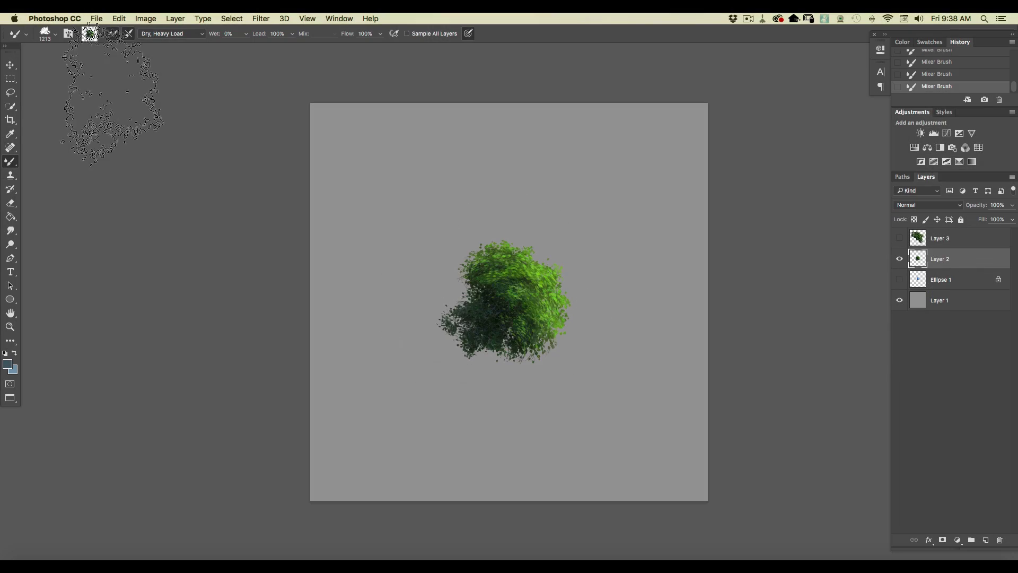
left_click(118, 19)
left_click(131, 234)
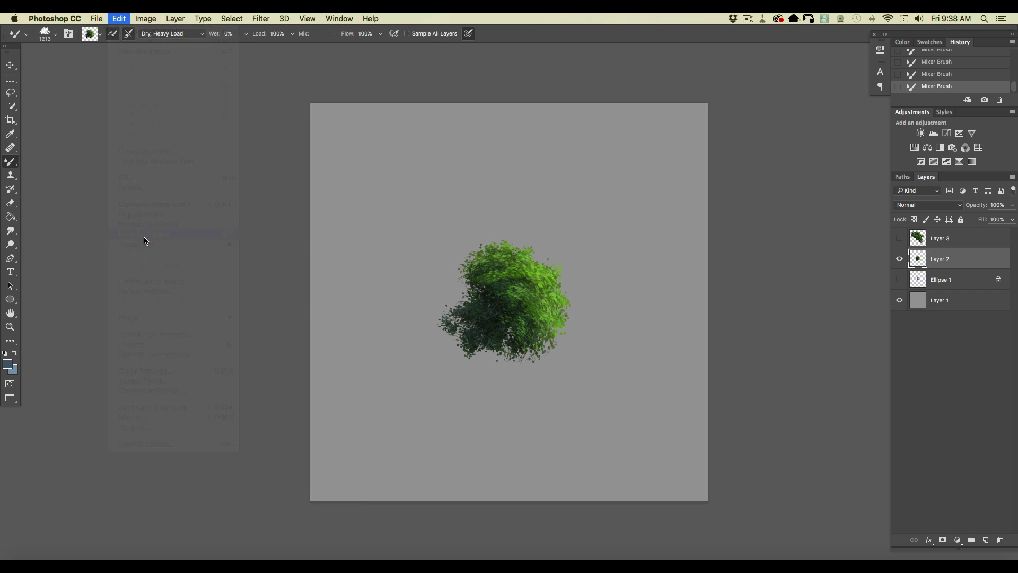
left_click_drag(434, 240, 382, 192)
left_click_drag(571, 364, 624, 413)
left_click_drag(384, 194, 365, 180)
key("Return")
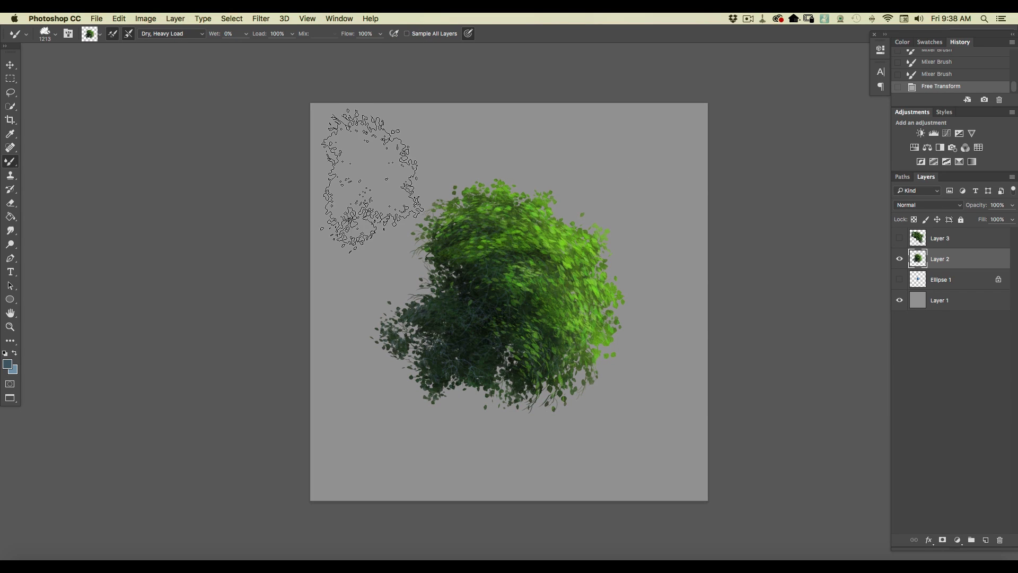
- Sample the centre of the enlarged clump with the Mixer Brush, hide Layer 2 and return to a visible Layer 3
left_click(503, 310)
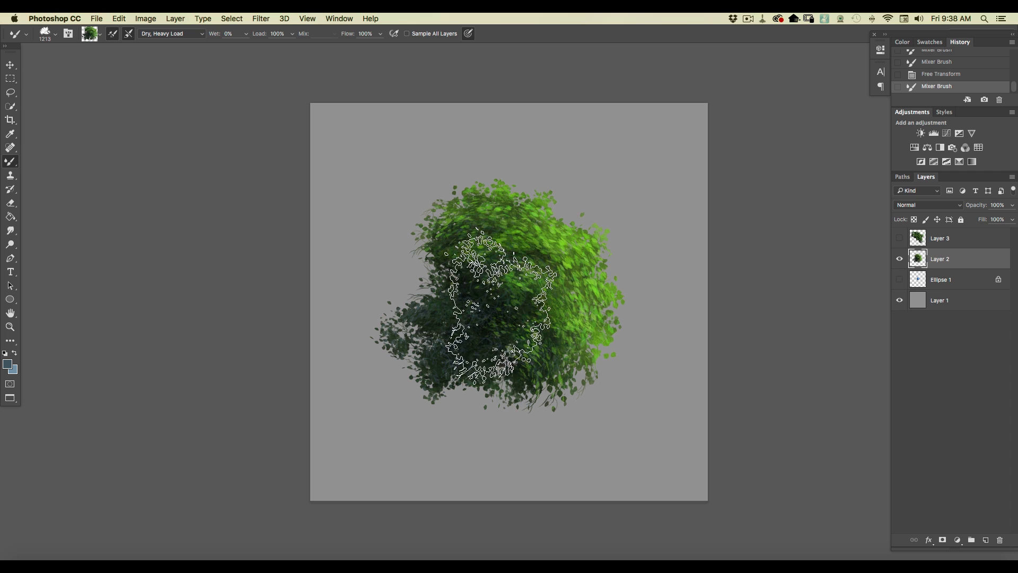
left_click(900, 261)
left_click(899, 238)
left_click(940, 239)
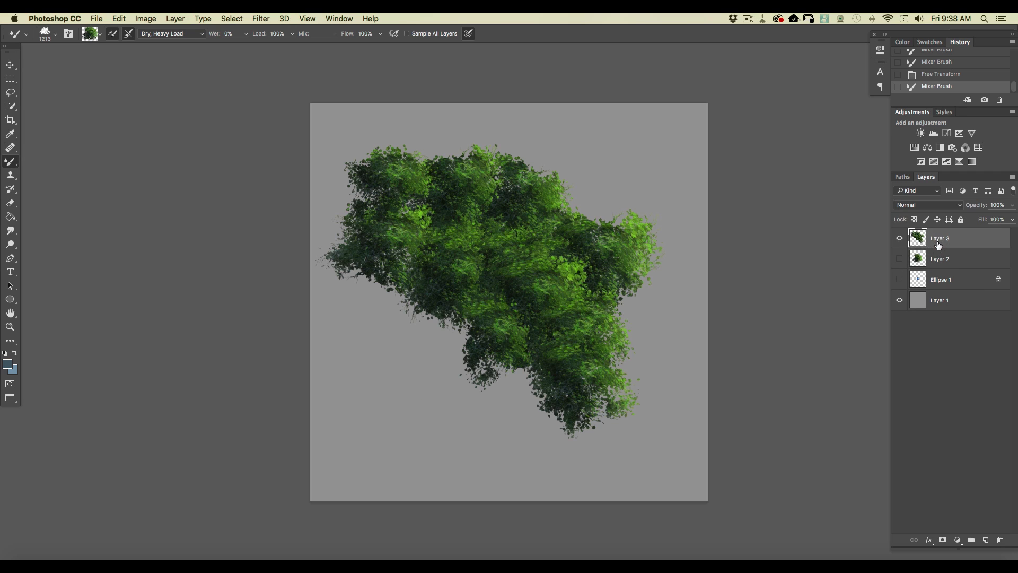
- Stamp the new foliage sample on Layer 3 along the lower centre, lower left, upper left and lower right of the mass
left_click(478, 312)
left_click(407, 315)
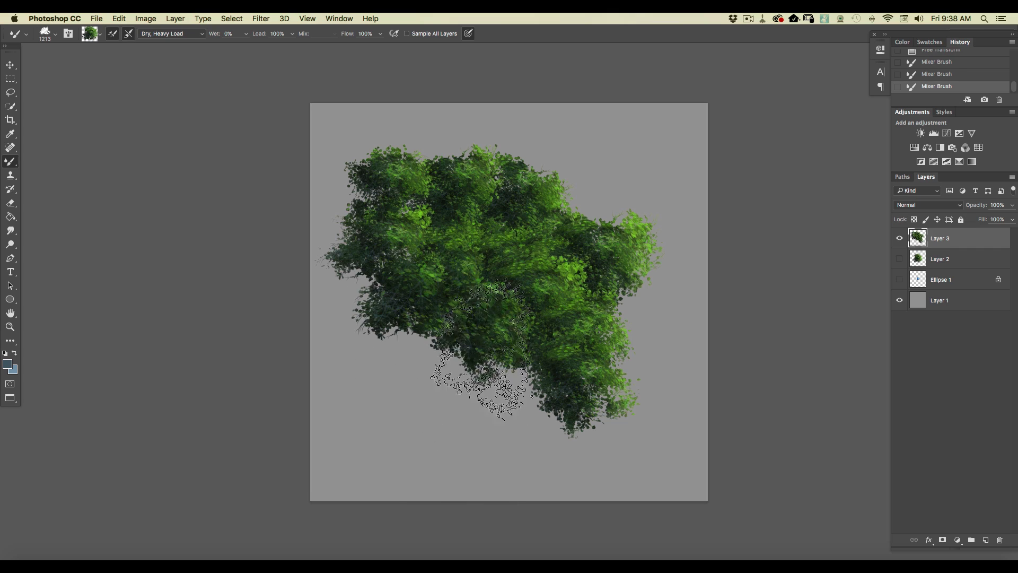
left_click(417, 374)
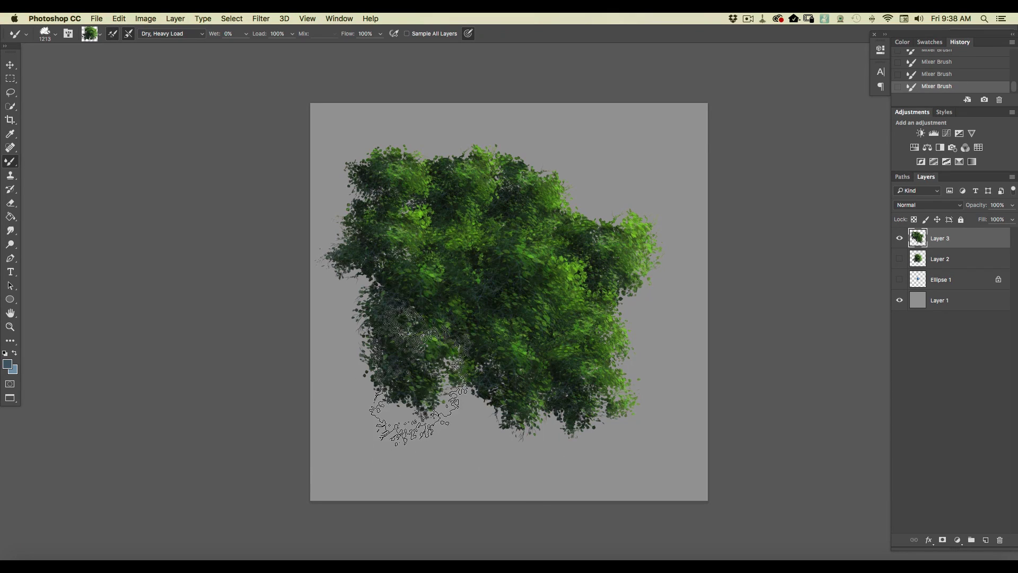
left_click(429, 220)
left_click(359, 264)
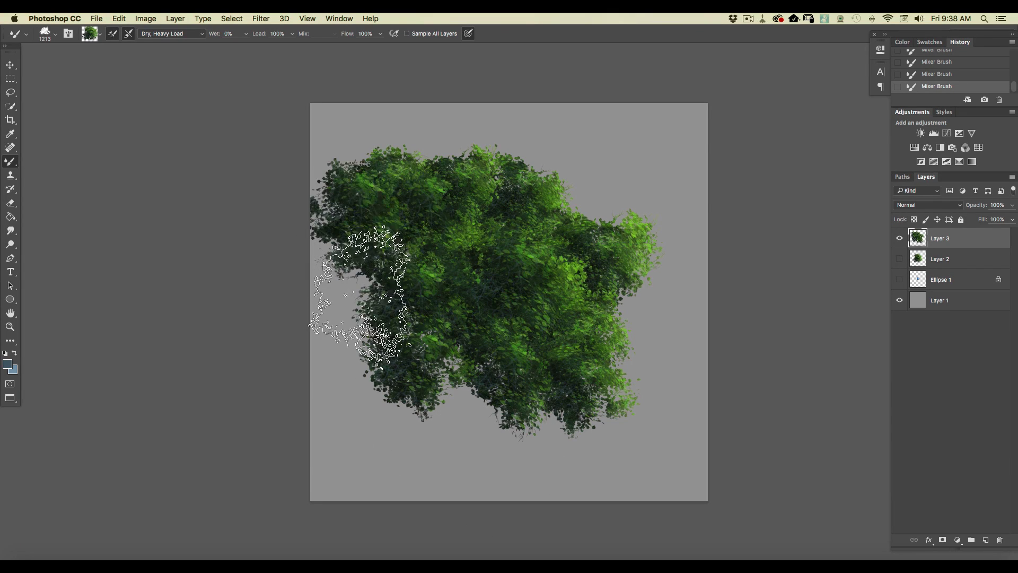
left_click(647, 347)
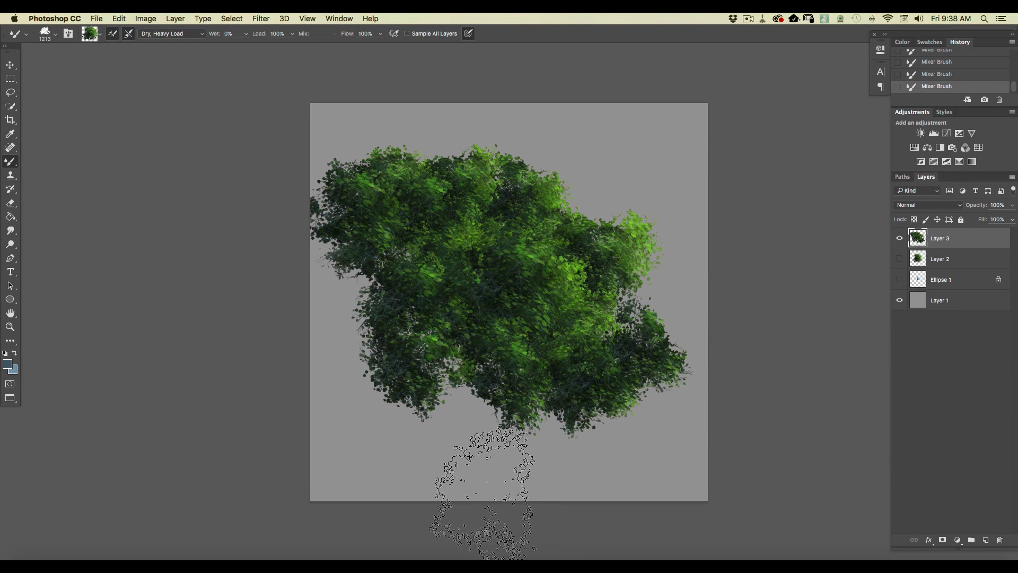
- Sample the bright right side of the Layer 2 clump, and switch back to Layer 3 with Layer 2 hidden
left_click(899, 238)
left_click(899, 259)
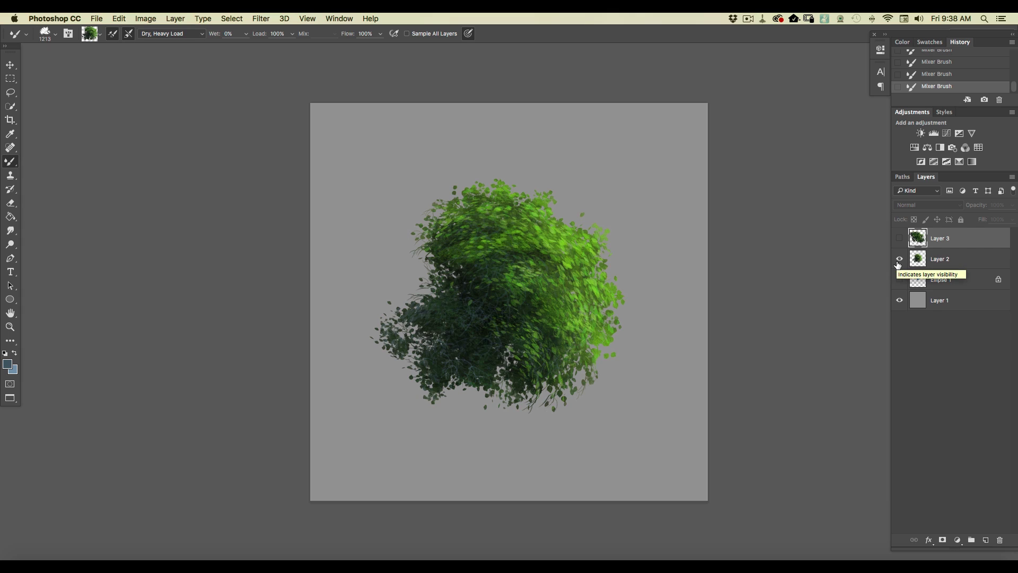
left_click(559, 281)
left_click(581, 207)
left_click(947, 264)
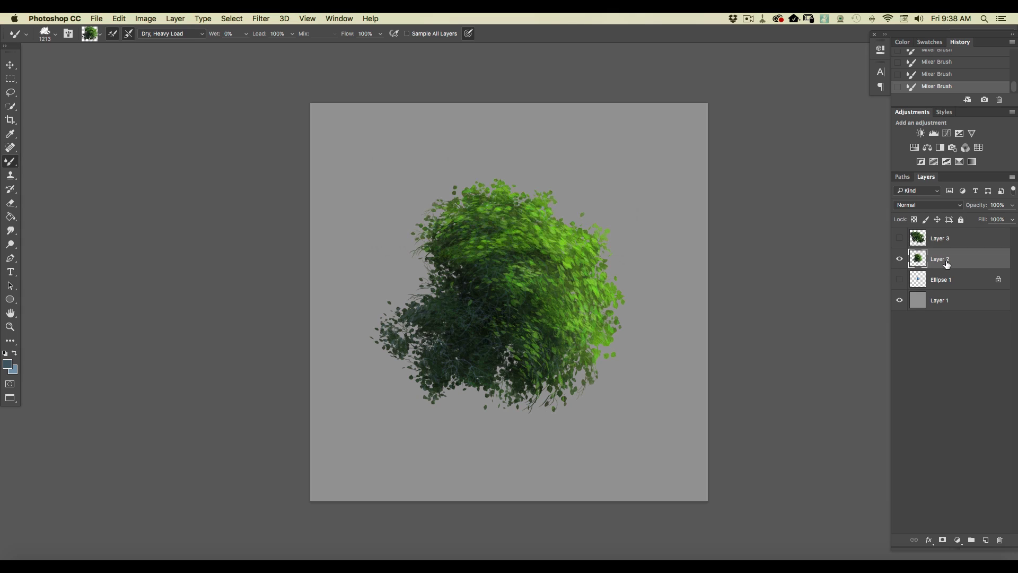
left_click(563, 266, "alt")
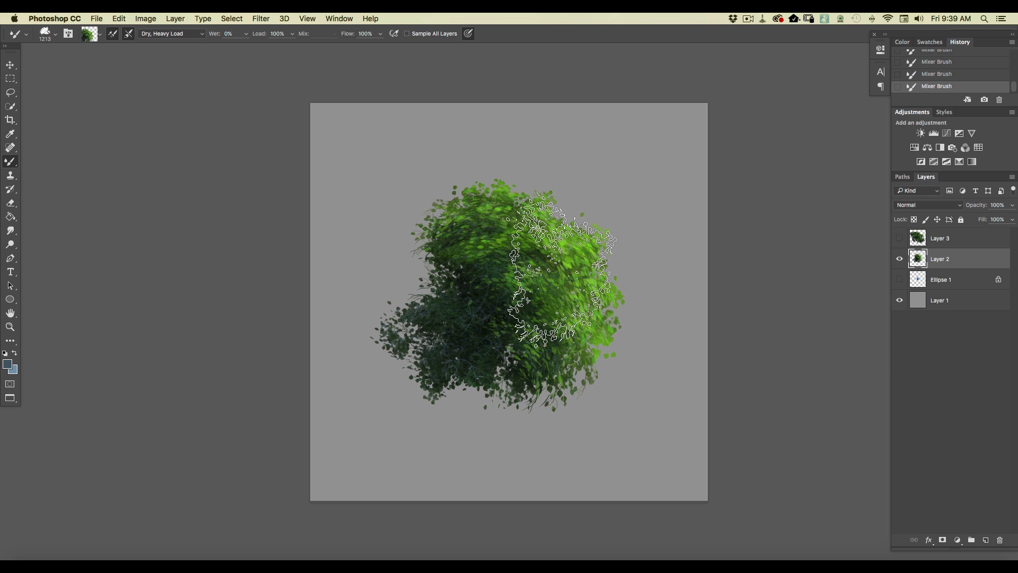
left_click(935, 244)
left_click(899, 238)
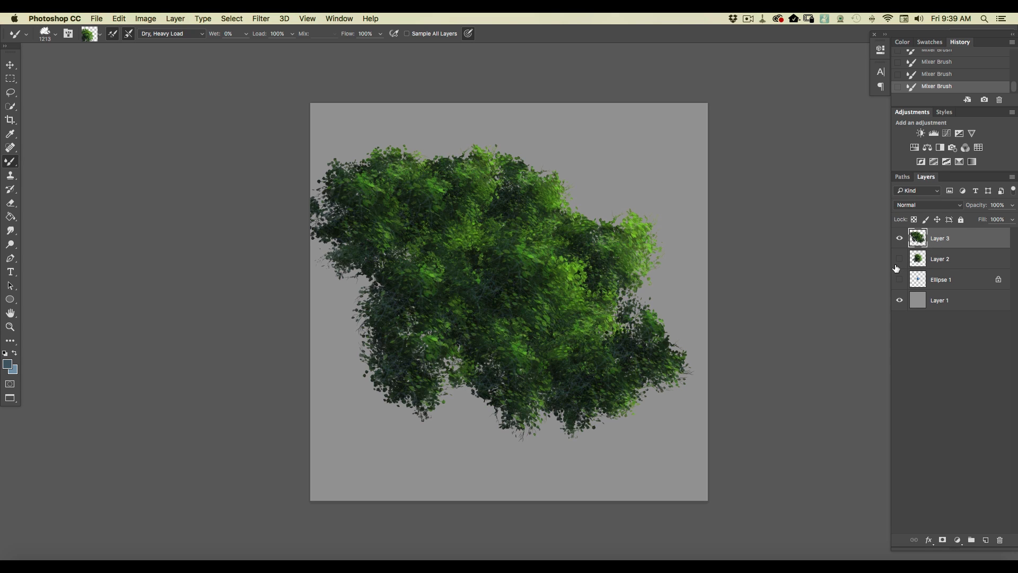
- Paint bright green foliage over the right side, top, bottom and left side of the Layer 3 mass
mouse_move(511, 375)
left_mouse_down()
mouse_move(606, 346)
mouse_move(633, 370)
mouse_move(586, 441)
mouse_move(581, 406)
mouse_move(552, 441)
left_mouse_up()
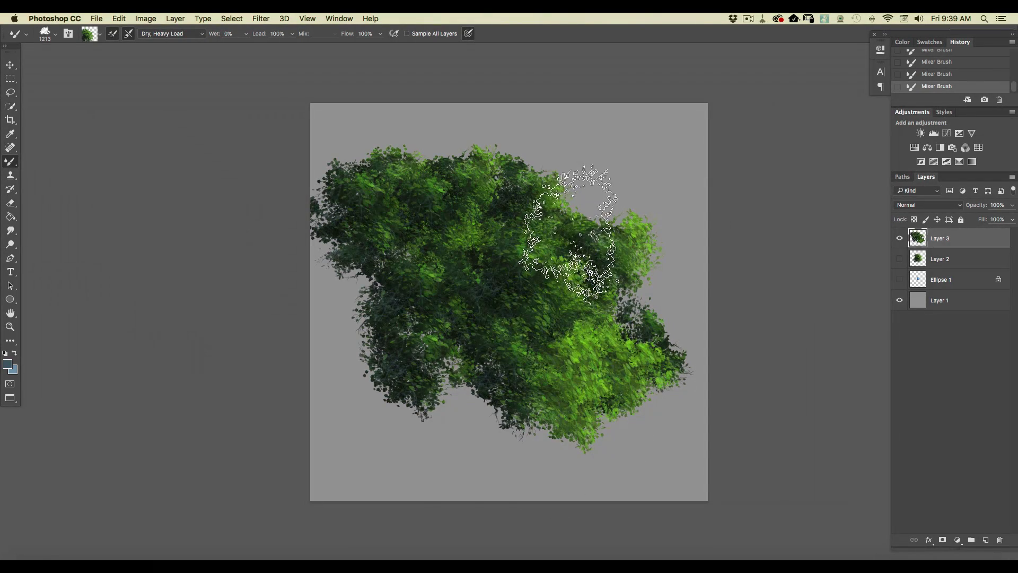
left_click_drag(569, 236, 564, 249)
left_click_drag(619, 297, 626, 308)
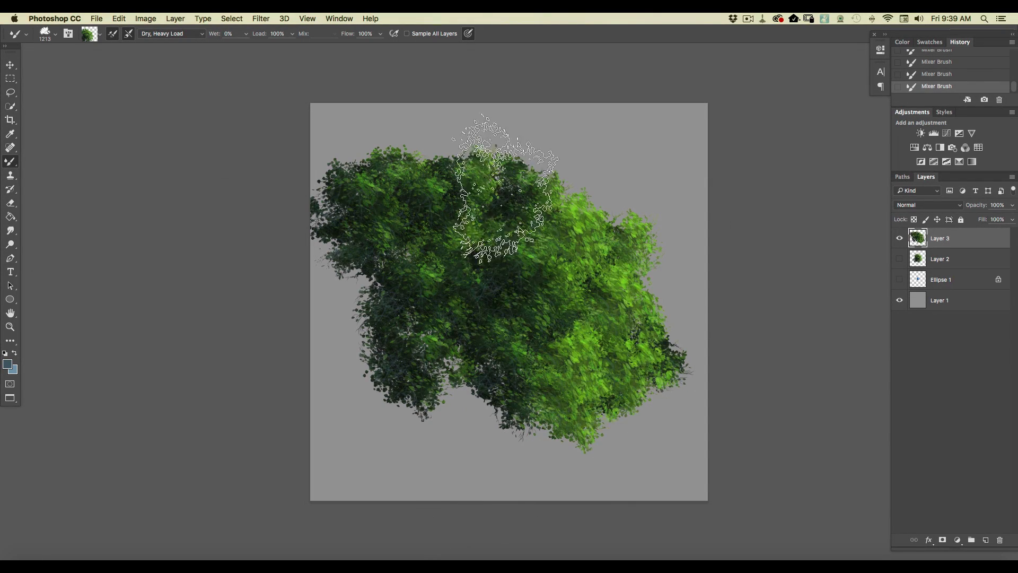
mouse_move(480, 186)
left_mouse_down()
mouse_move(475, 197)
mouse_move(431, 172)
mouse_move(433, 191)
left_mouse_up()
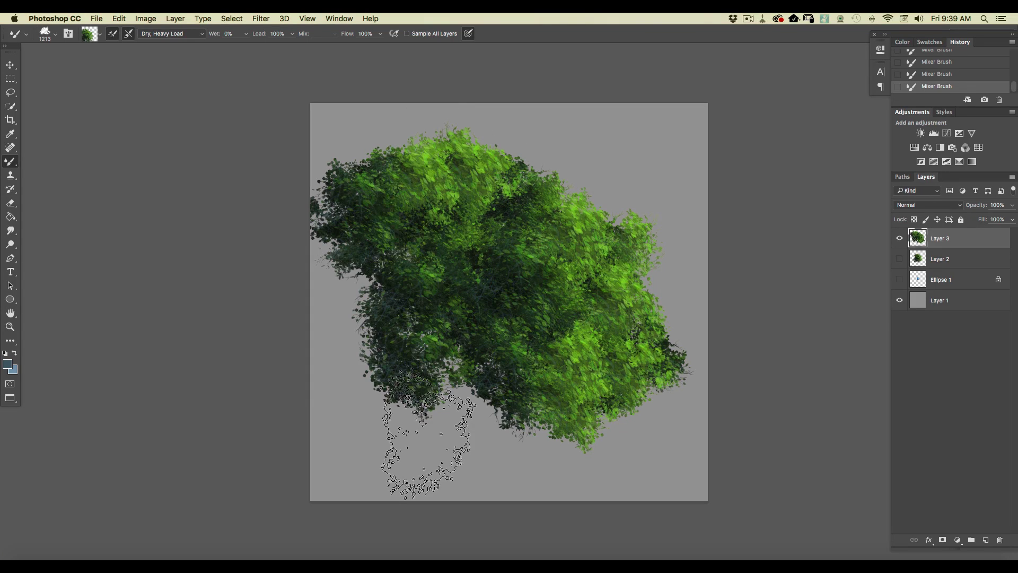
left_click_drag(566, 439, 553, 437)
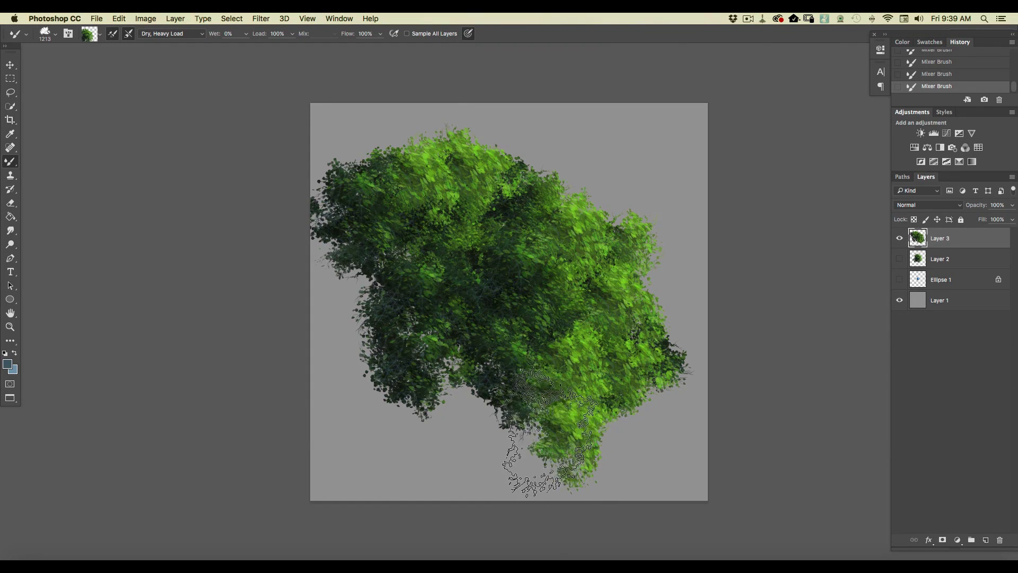
mouse_move(373, 333)
left_mouse_down()
mouse_move(395, 351)
mouse_move(371, 333)
mouse_move(342, 330)
mouse_move(354, 288)
left_mouse_up()
mouse_move(464, 395)
left_mouse_down()
mouse_move(442, 356)
mouse_move(458, 362)
mouse_move(424, 411)
left_mouse_up()
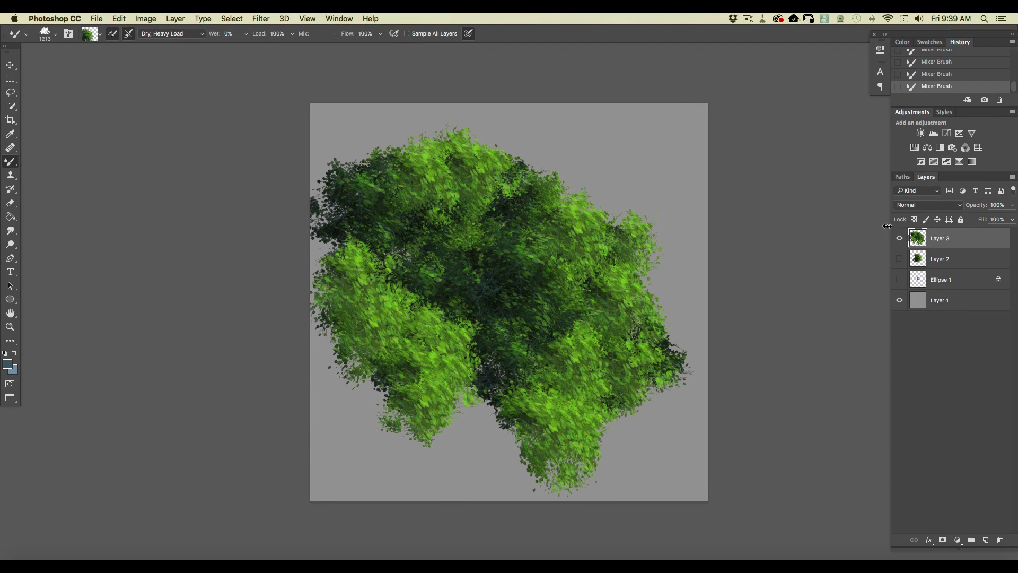
- Hide Layer 3 and sample the dark lower-left foliage of the Layer 2 clump
left_click(899, 239)
left_click(900, 259)
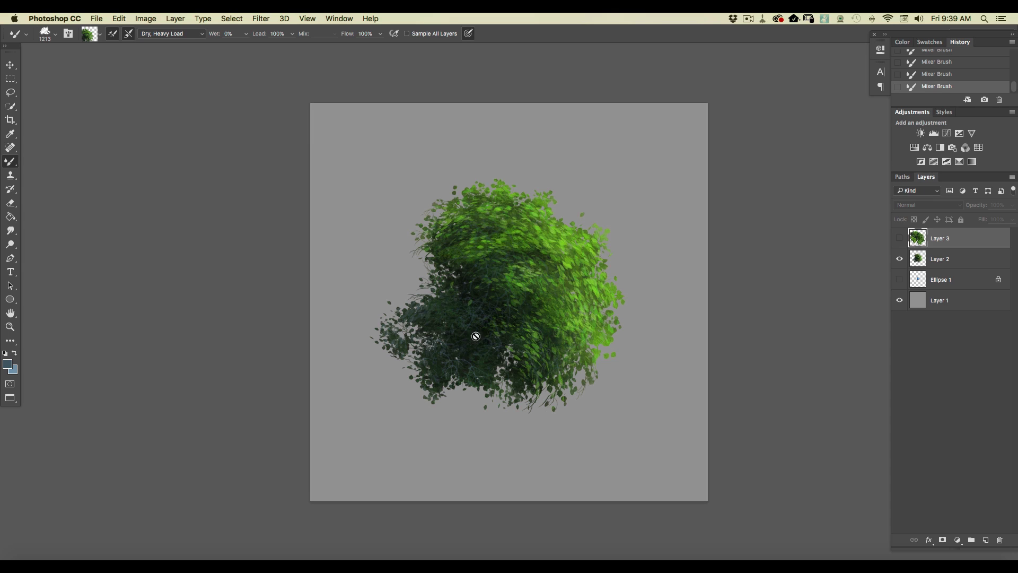
left_click(941, 262)
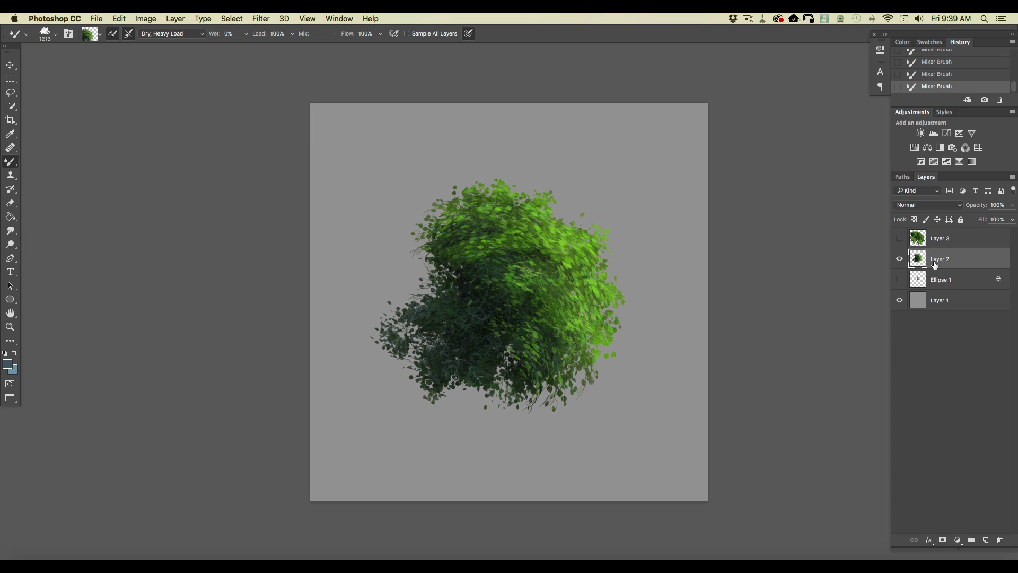
left_click(461, 338, "alt")
- Return to Layer 3 with Layer 2 hidden and paint dark foliage across the left edge and lower left of the canvas
left_click(899, 240)
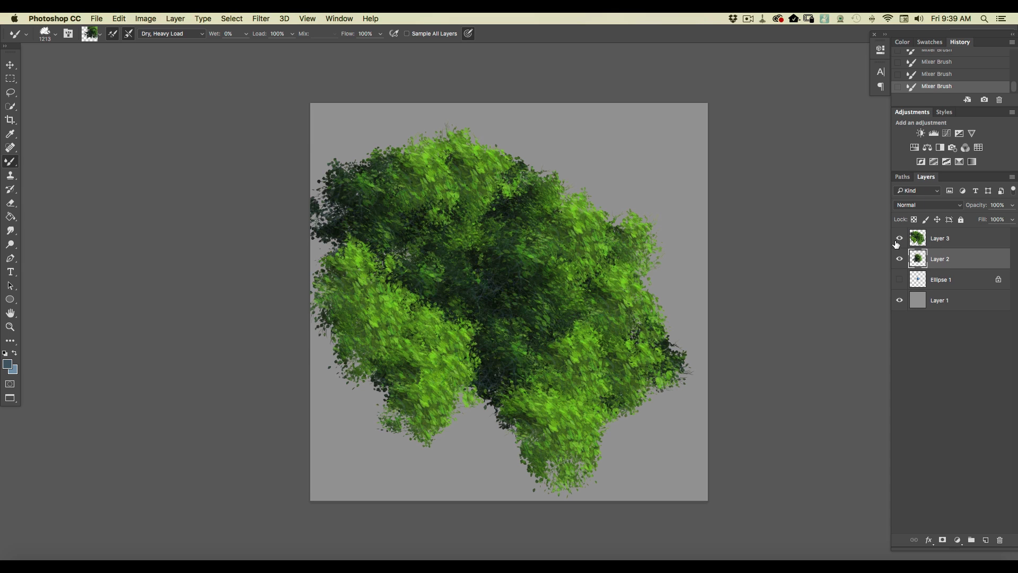
left_click_drag(933, 237, 504, 180)
left_click(586, 203)
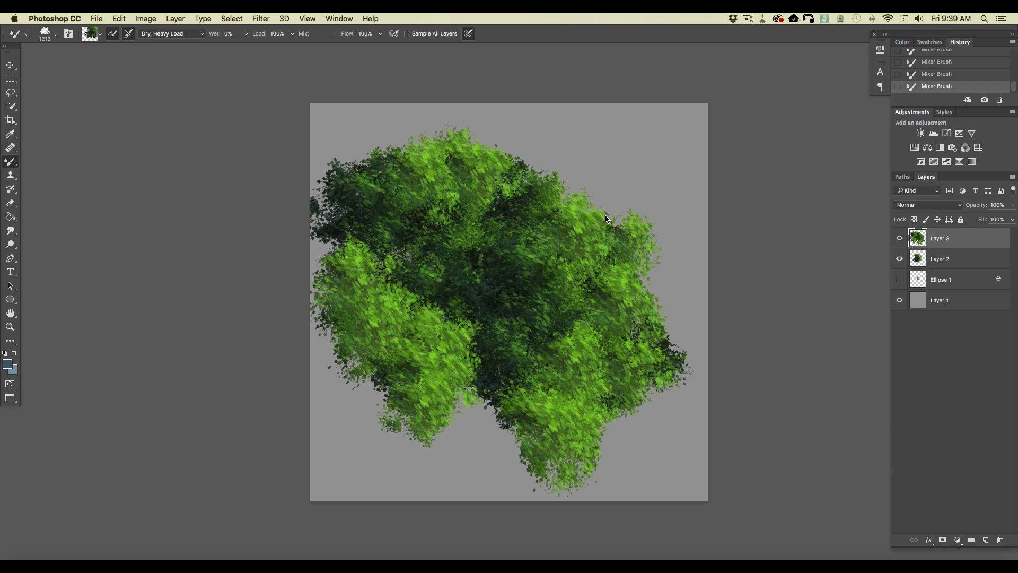
left_click(900, 260)
mouse_move(484, 416)
left_mouse_down()
mouse_move(467, 467)
mouse_move(371, 424)
mouse_move(302, 323)
mouse_move(372, 365)
mouse_move(331, 295)
mouse_move(357, 472)
mouse_move(490, 456)
mouse_move(405, 456)
mouse_move(296, 363)
mouse_move(297, 233)
mouse_move(321, 253)
mouse_move(308, 466)
mouse_move(295, 443)
mouse_move(363, 421)
mouse_move(361, 366)
mouse_move(311, 501)
mouse_move(375, 496)
left_mouse_up()
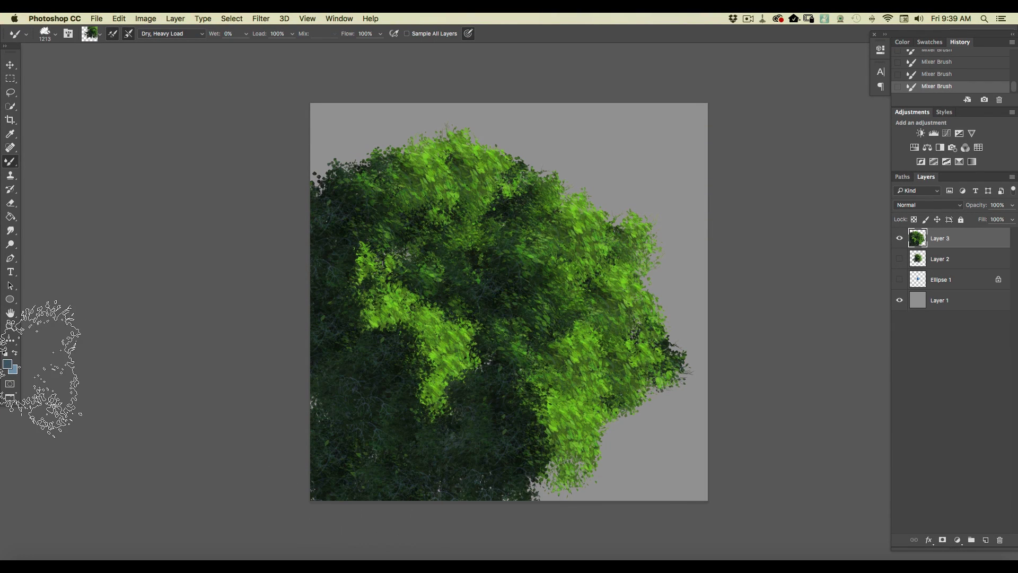
- Show Layer 2 without Layer 3 and scale its clump down to about 92% with Free Transform, keeping it centred
left_click(900, 238)
left_click(895, 259)
left_click(899, 259)
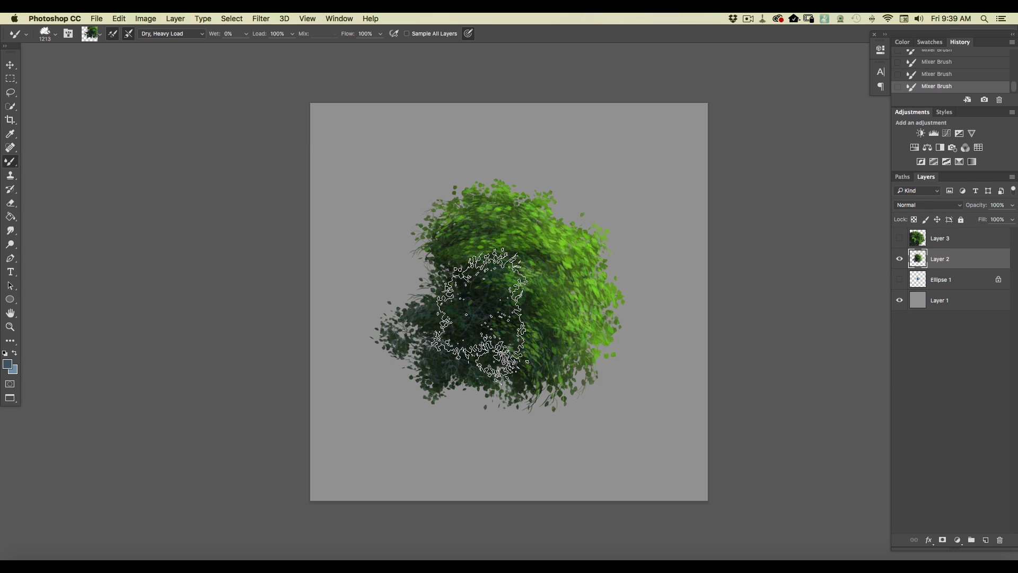
left_click(923, 245)
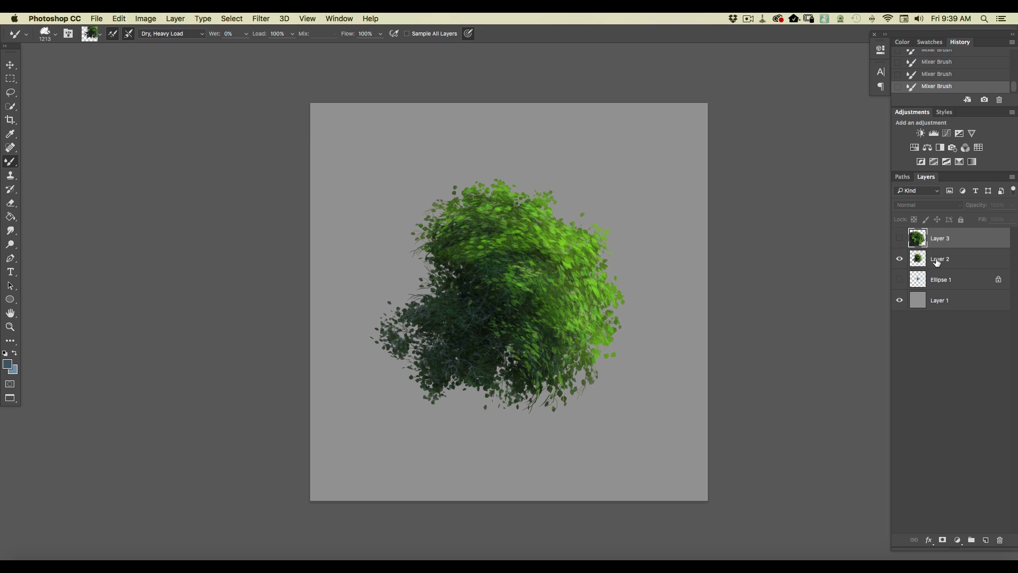
left_click(932, 261)
left_click(120, 19)
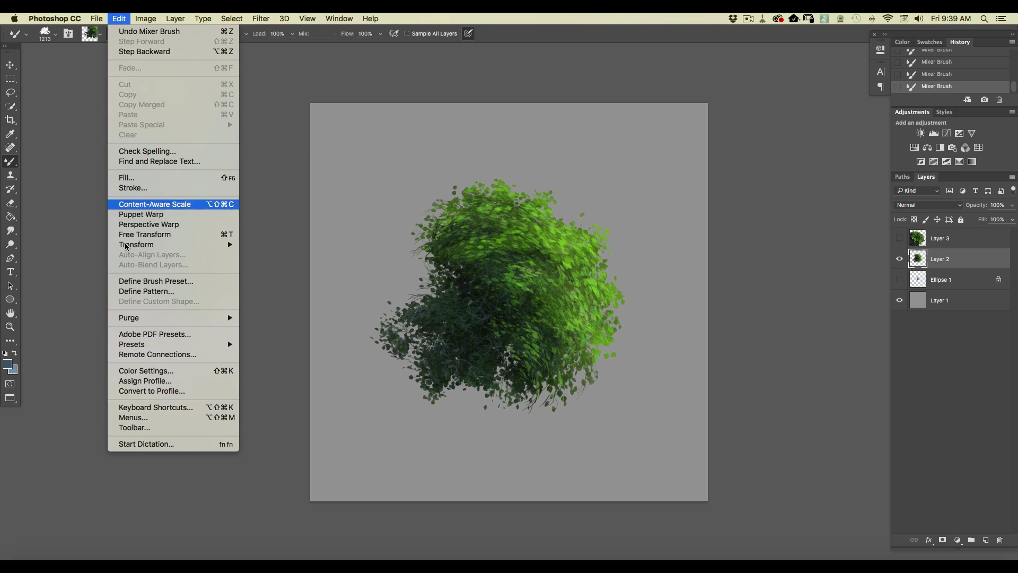
key("super+t")
left_click_drag(370, 179, 390, 197)
left_click_drag(481, 335, 476, 336)
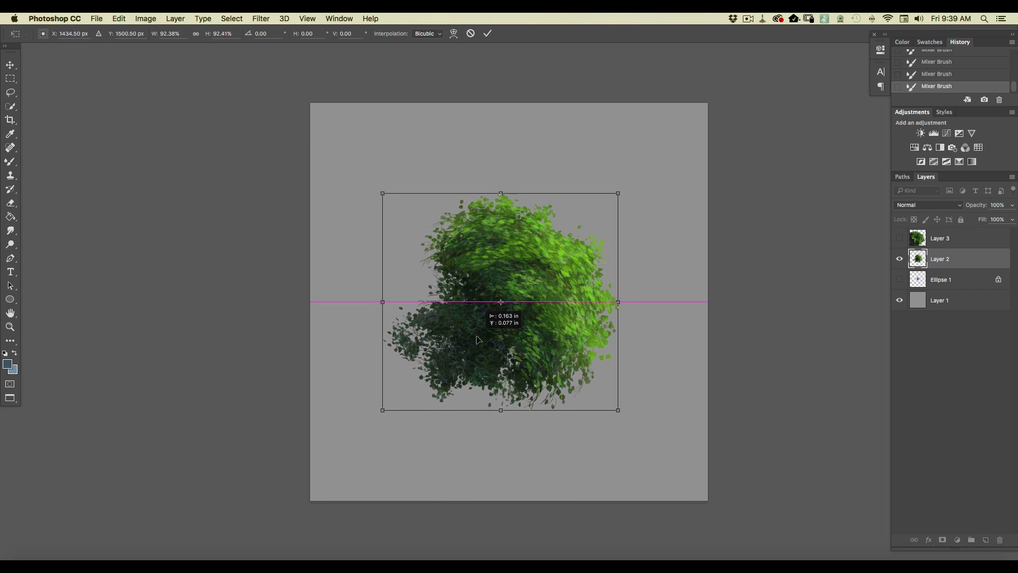
key("Return")
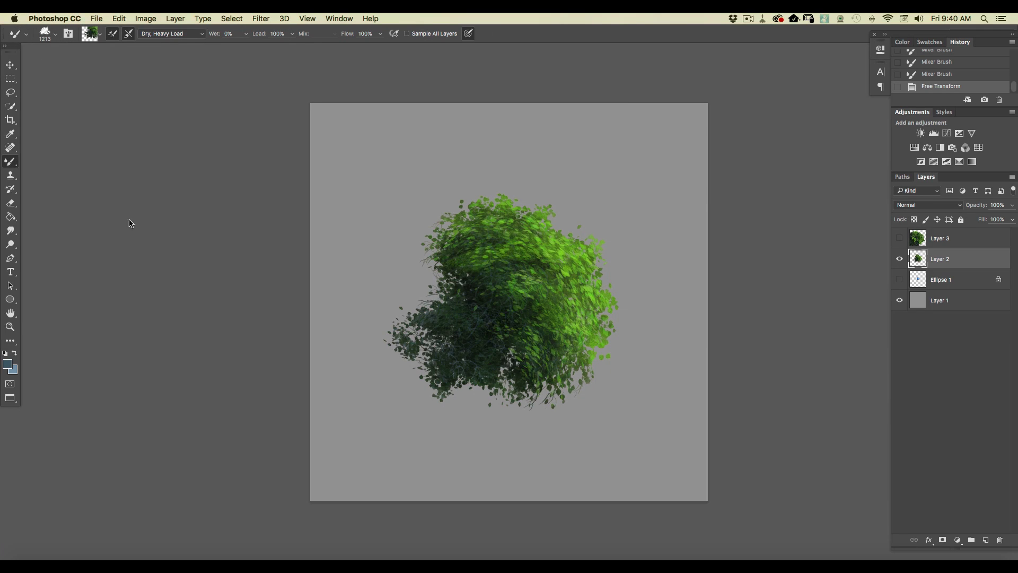
- Set the Mixer Brush size to 2120 px and sample the whole Layer 2 clump for painting on Layer 3
right_click(131, 223)
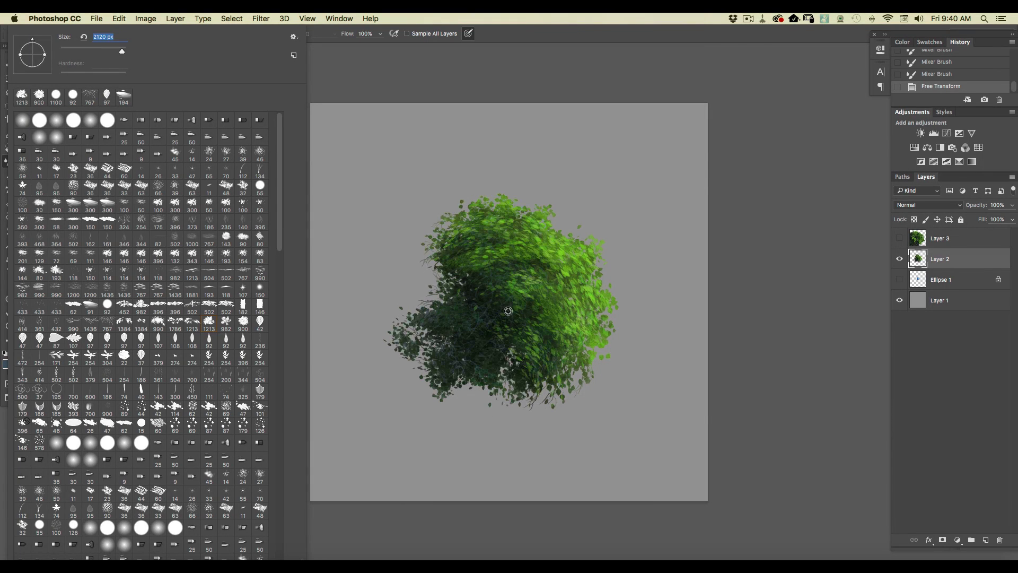
key("Return")
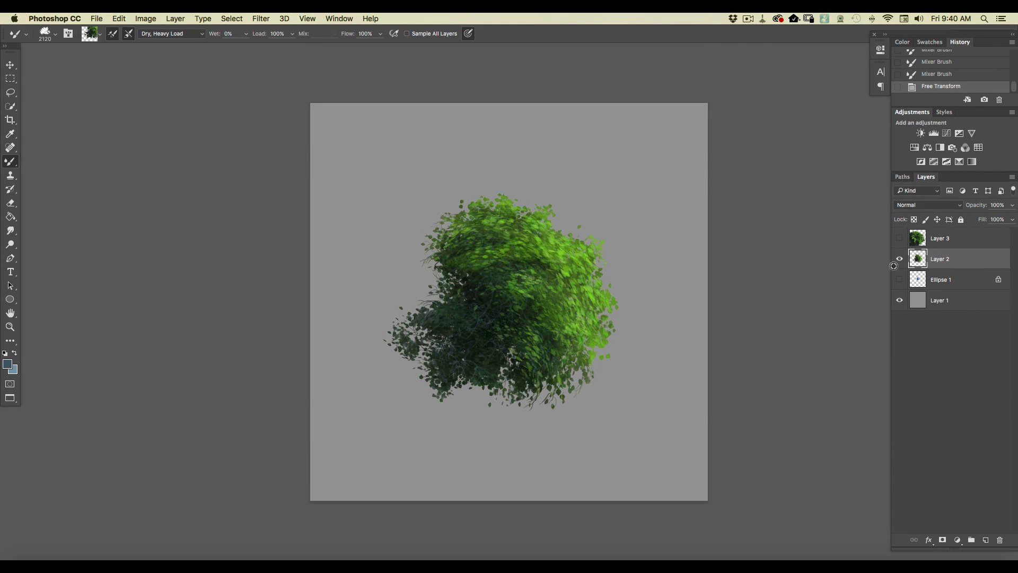
left_click(899, 238)
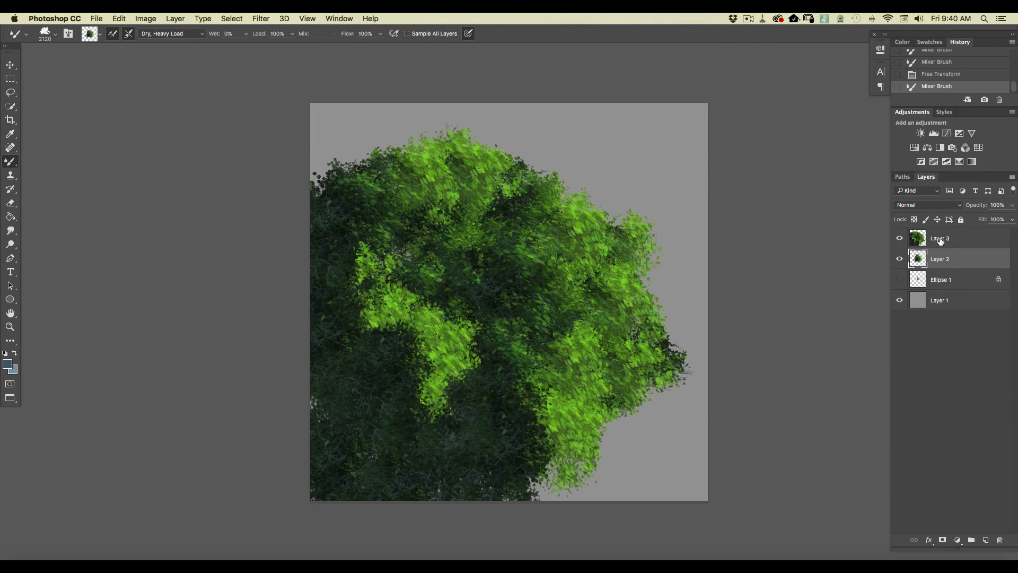
left_click(939, 240)
- Stamp the large 2120 px foliage sample over the lower centre, left side and lower right of the Layer 3 mass
mouse_move(507, 429)
left_mouse_down()
mouse_move(539, 413)
mouse_move(523, 430)
left_mouse_up()
mouse_move(386, 395)
left_mouse_down()
mouse_move(401, 420)
mouse_move(390, 387)
left_mouse_up()
mouse_move(366, 334)
left_mouse_down()
mouse_move(366, 366)
mouse_move(348, 360)
mouse_move(311, 276)
left_mouse_up()
left_click_drag(571, 454, 562, 462)
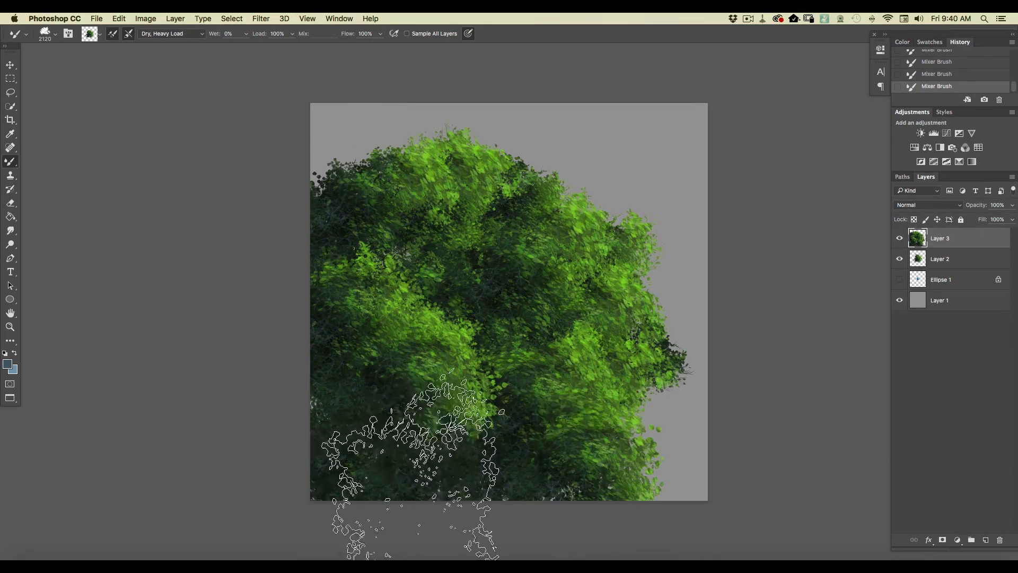
- Stamp more of the 2120 px foliage sample along the lower, left and right edges of Layer 3, and hide Layer 2
left_click_drag(640, 467, 636, 493)
left_click_drag(391, 519, 388, 502)
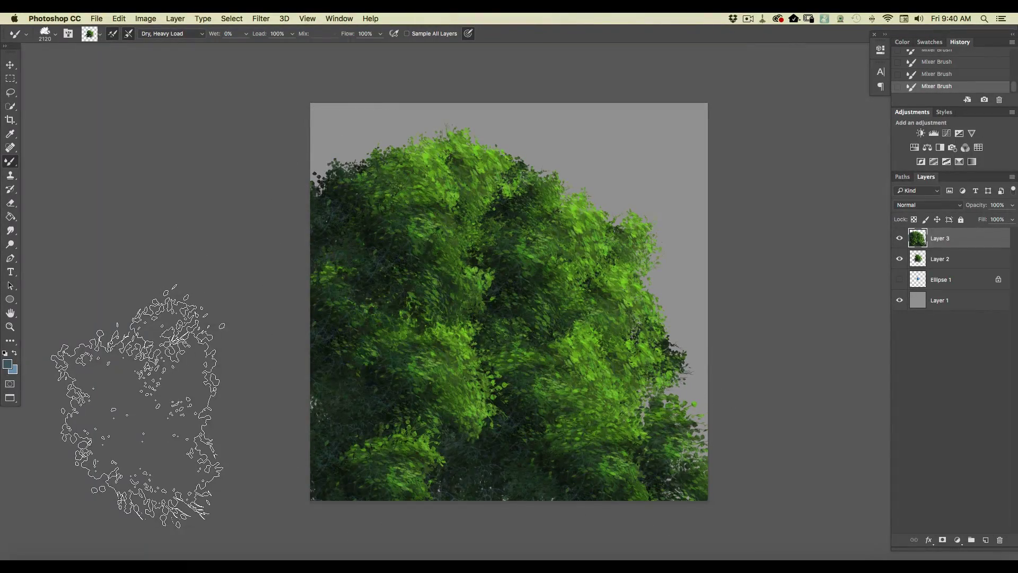
key("super+plus")
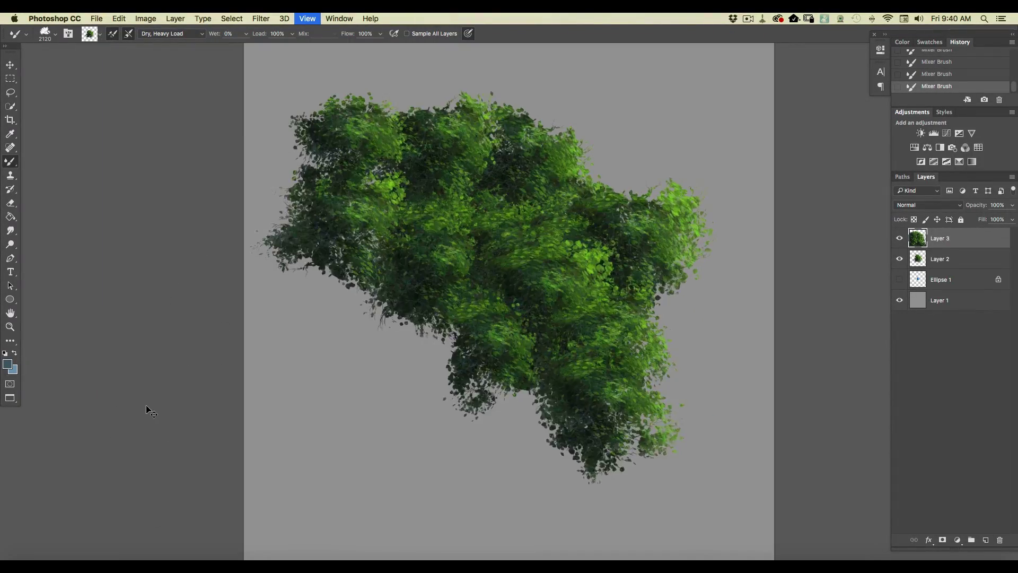
key("super+minus")
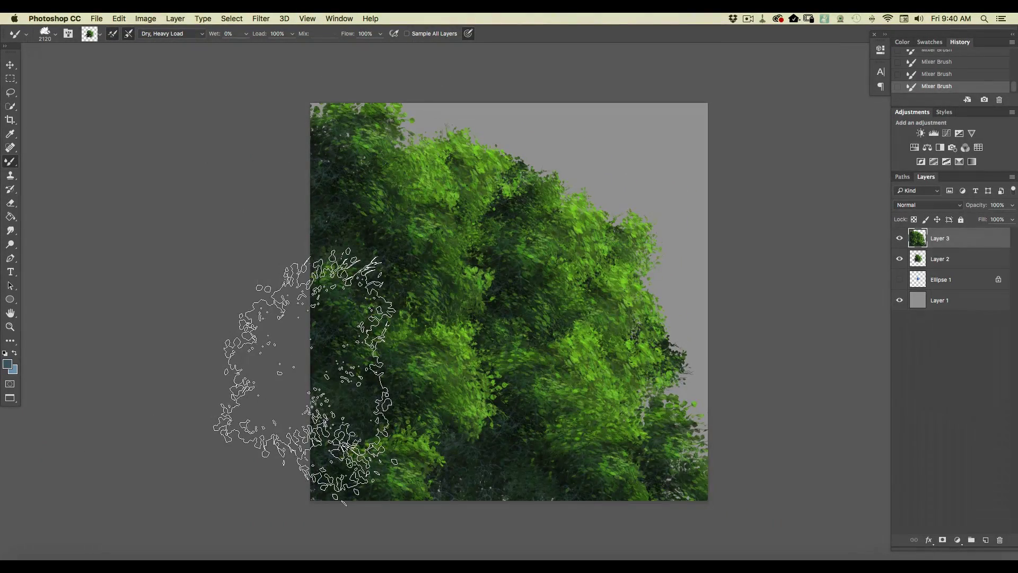
left_click(716, 368)
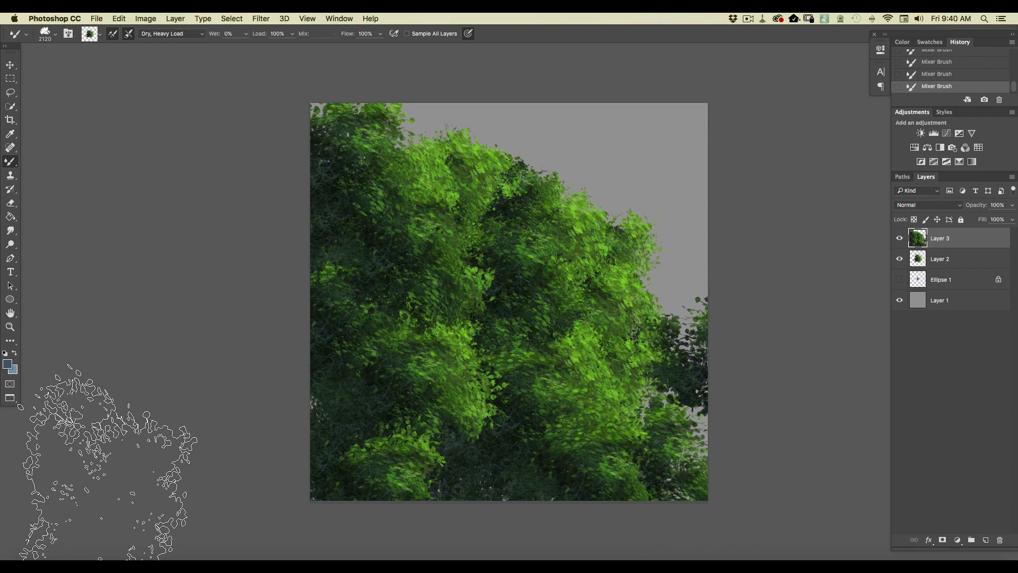
key("super+minus")
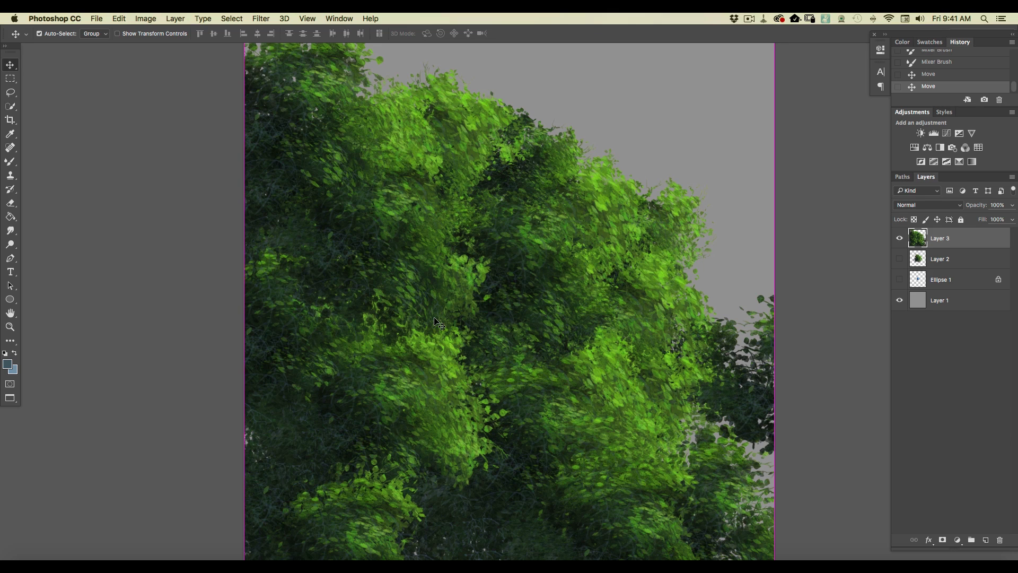
- Set the Eraser to the 990 px leafy brush tip, duplicate Layer 3 and hide the original
key("super+minus")
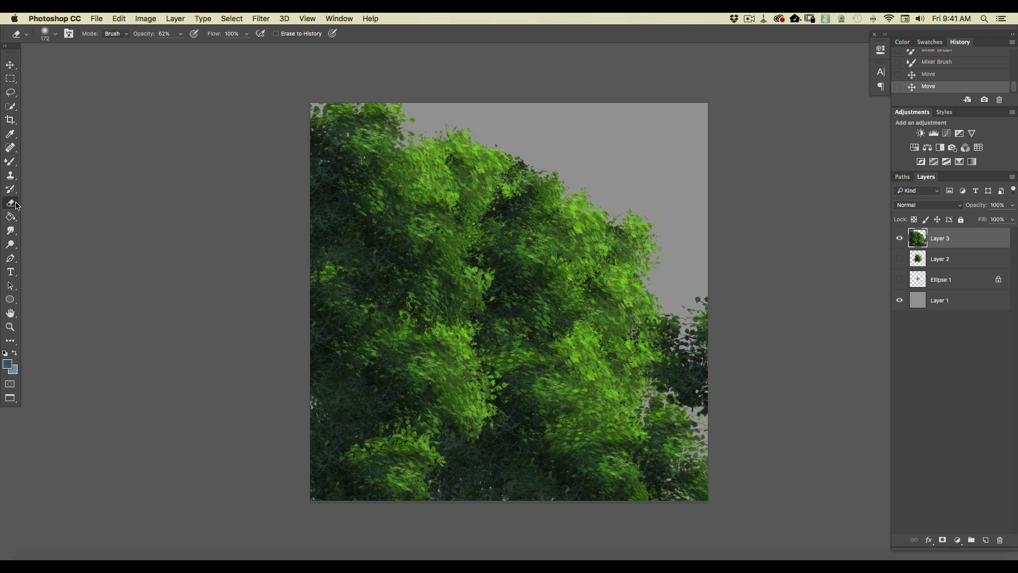
right_click(53, 69)
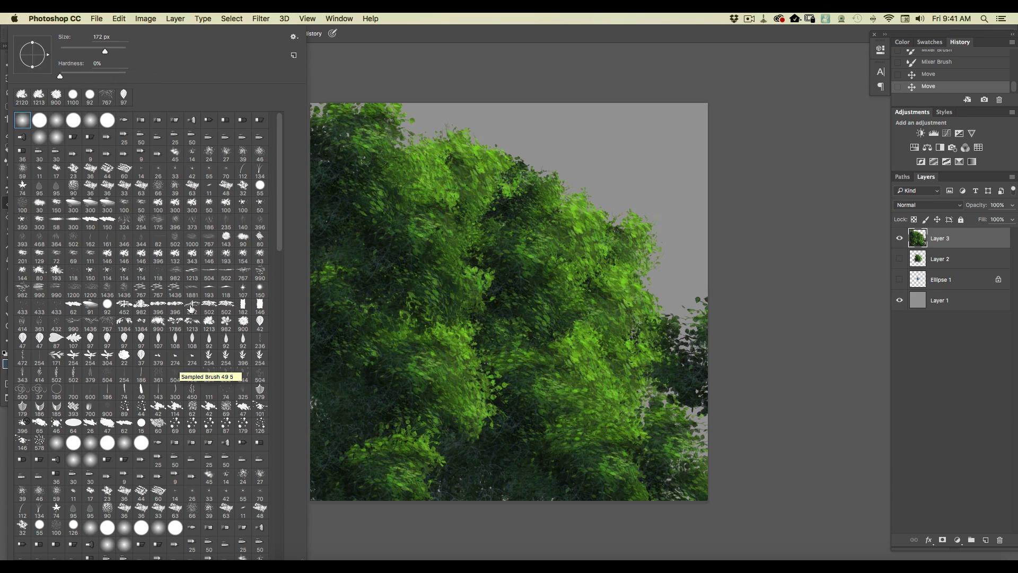
left_click(158, 322)
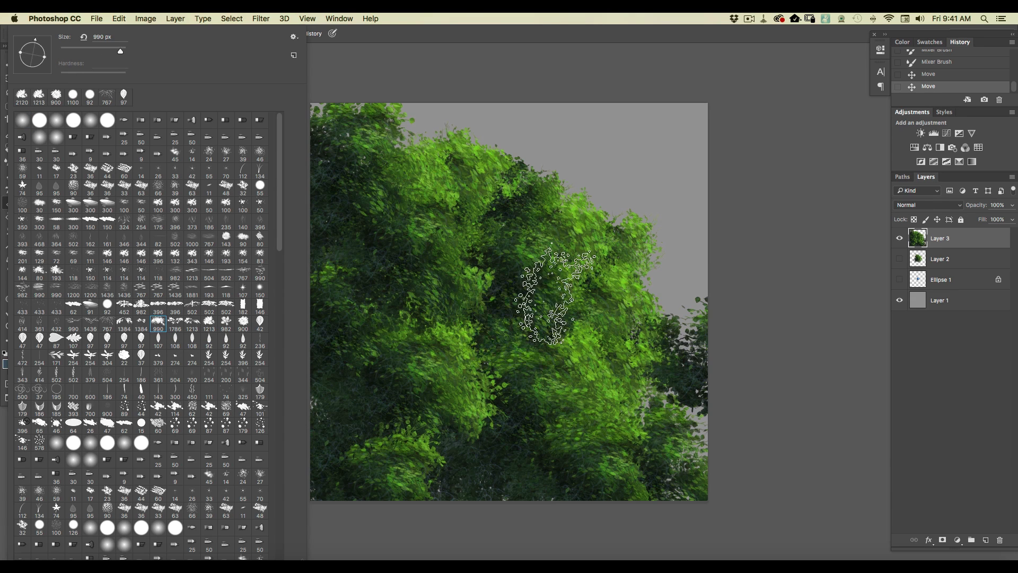
left_click(780, 273)
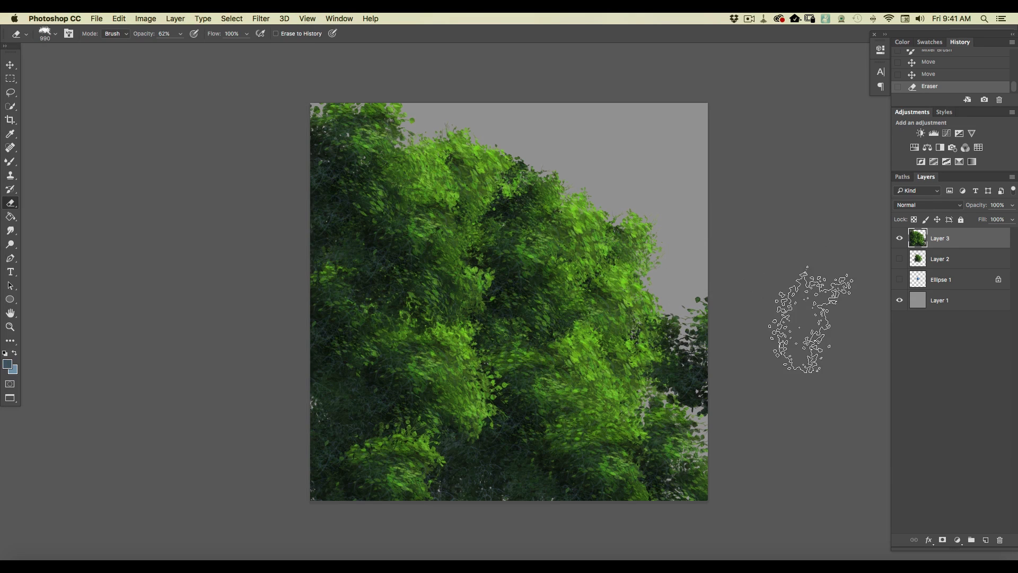
mouse_move(975, 239)
left_mouse_down()
mouse_move(976, 488)
mouse_move(987, 540)
left_mouse_up()
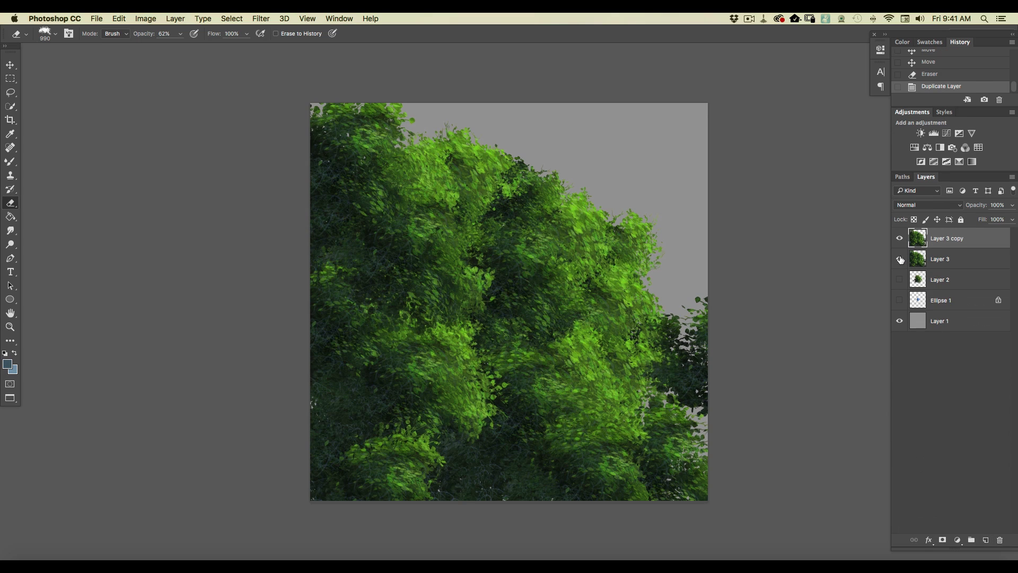
- Erase leafy gaps into the right edge, top outline and upper-left corner of the foliage on Layer 3 copy
left_click_drag(665, 306, 661, 313)
mouse_move(662, 308)
left_mouse_down()
mouse_move(668, 283)
mouse_move(654, 326)
mouse_move(665, 287)
mouse_move(637, 309)
mouse_move(666, 294)
left_mouse_up()
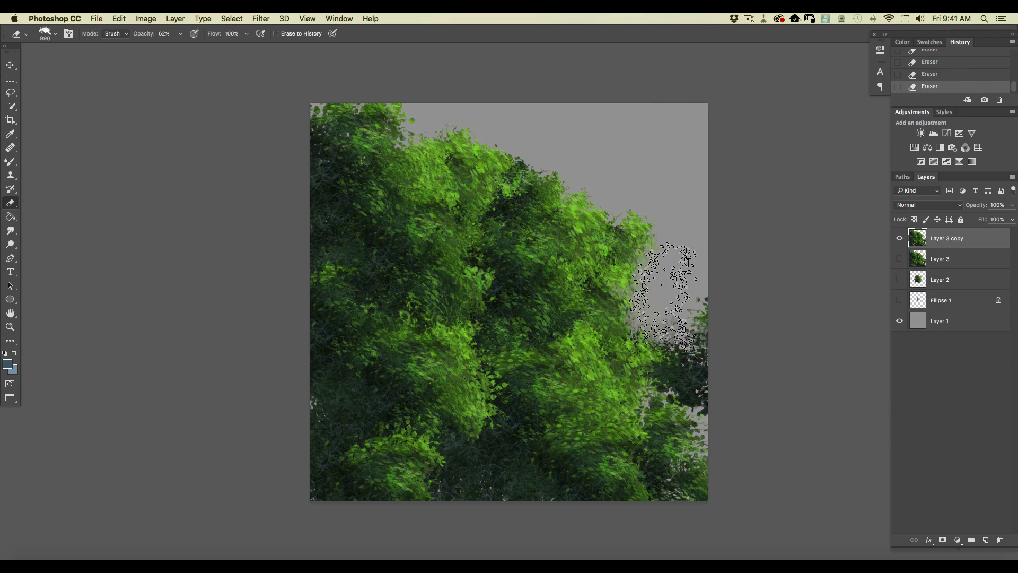
left_click_drag(645, 369, 641, 347)
mouse_move(432, 154)
left_mouse_down()
mouse_move(439, 114)
mouse_move(427, 143)
mouse_move(439, 119)
mouse_move(456, 123)
mouse_move(436, 130)
mouse_move(475, 119)
mouse_move(515, 133)
mouse_move(543, 169)
left_mouse_up()
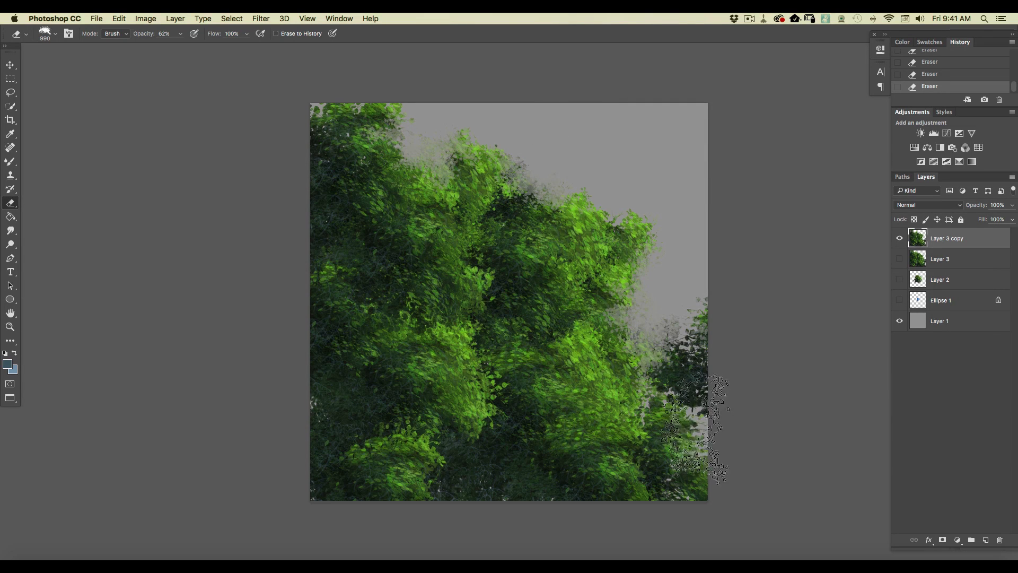
mouse_move(702, 311)
left_mouse_down()
mouse_move(718, 295)
mouse_move(717, 379)
left_mouse_up()
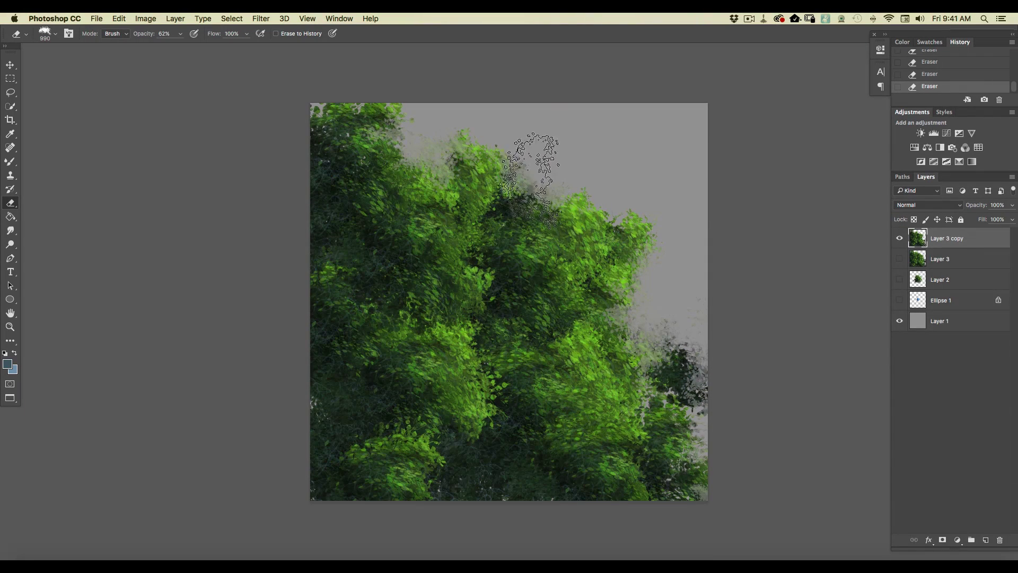
mouse_move(531, 184)
left_mouse_down()
mouse_move(539, 163)
mouse_move(524, 168)
mouse_move(524, 195)
left_mouse_up()
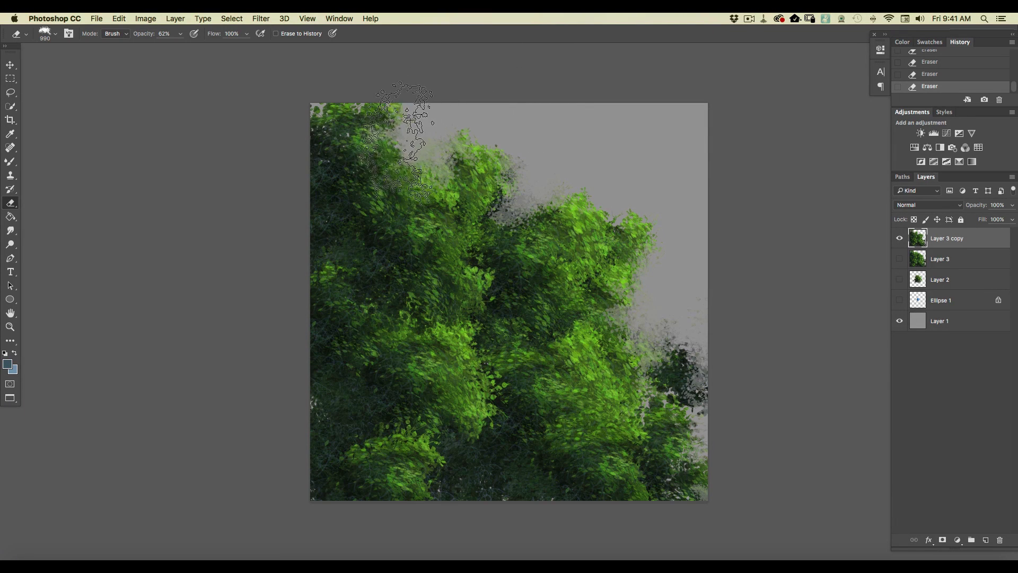
left_click_drag(333, 103, 320, 114)
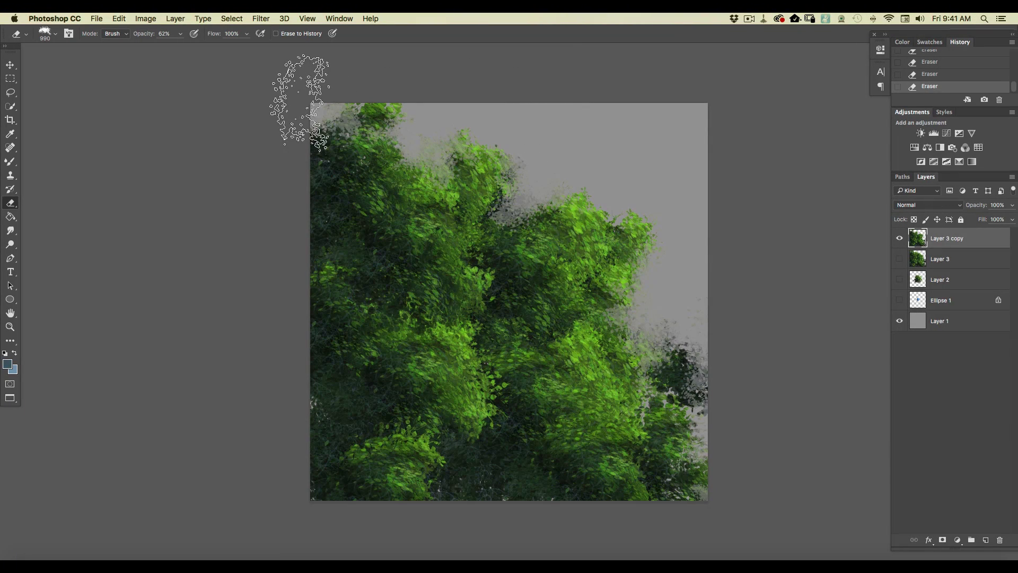
mouse_move(299, 100)
left_mouse_down()
mouse_move(367, 93)
mouse_move(353, 89)
mouse_move(385, 97)
mouse_move(343, 100)
mouse_move(295, 147)
mouse_move(339, 97)
mouse_move(308, 129)
left_mouse_up()
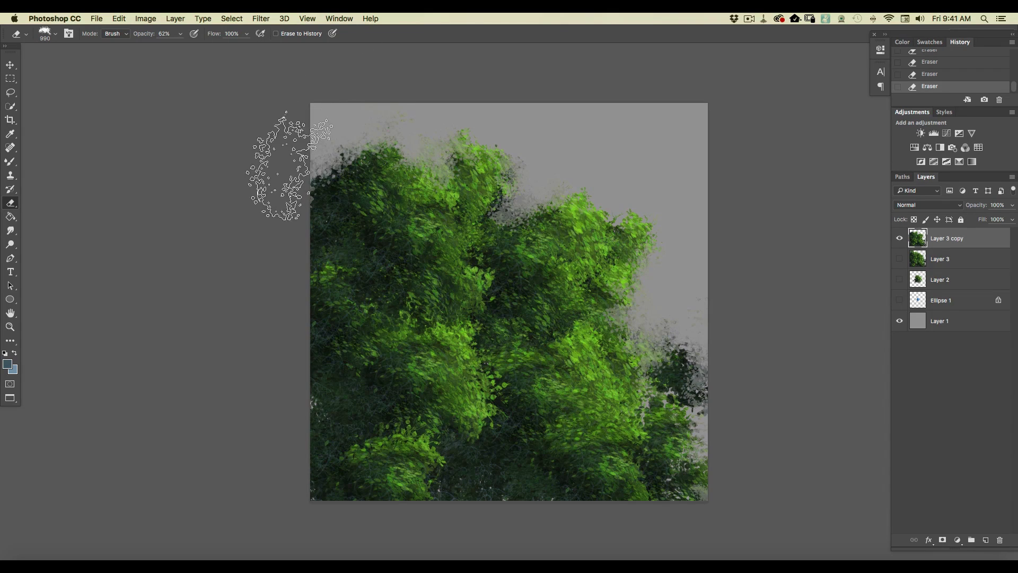
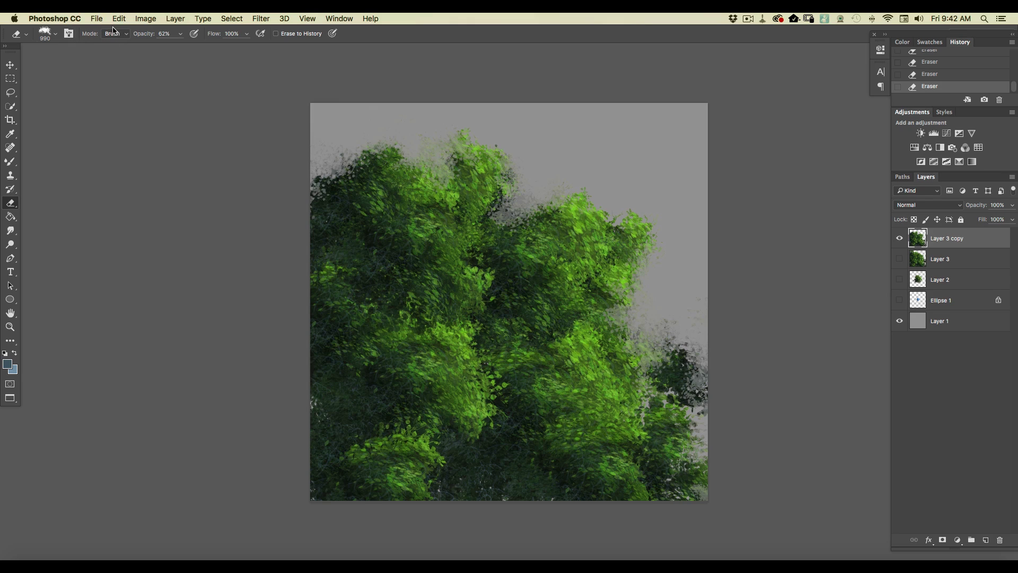
- Apply a 15 px Iris Blur to Layer 3 copy, with a widened sharp ellipse over the lower centre of the foliage
left_click(259, 20)
mouse_move(324, 155)
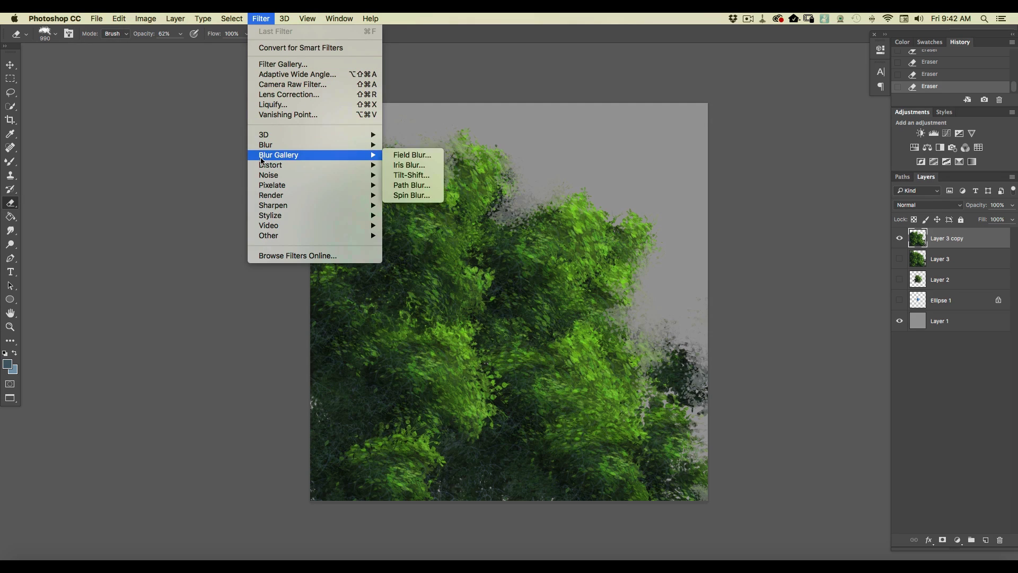
left_click(398, 165)
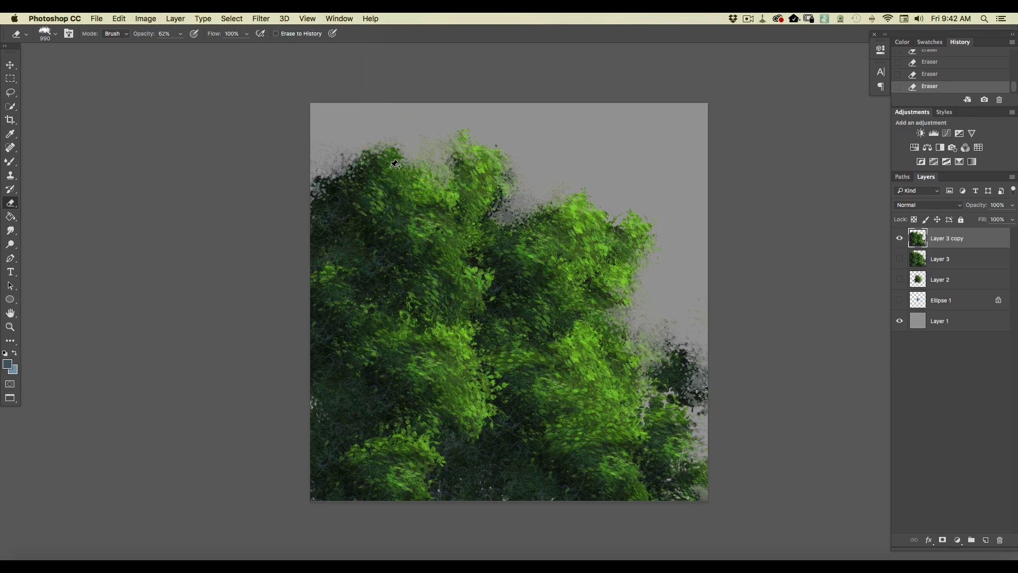
left_click_drag(509, 301, 466, 367)
left_click_drag(403, 418, 401, 423)
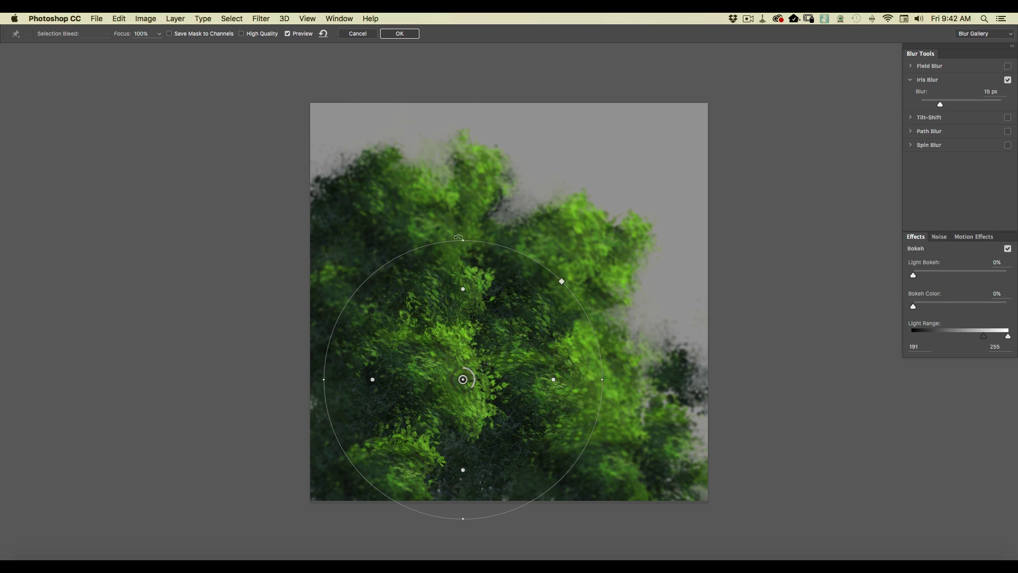
left_click_drag(463, 238, 462, 215)
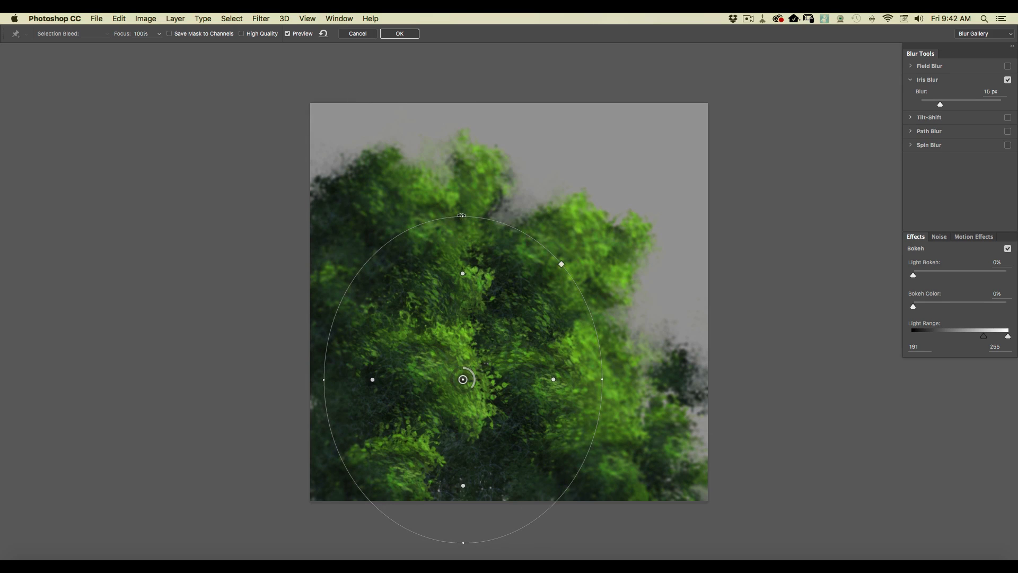
left_click_drag(604, 378, 645, 382)
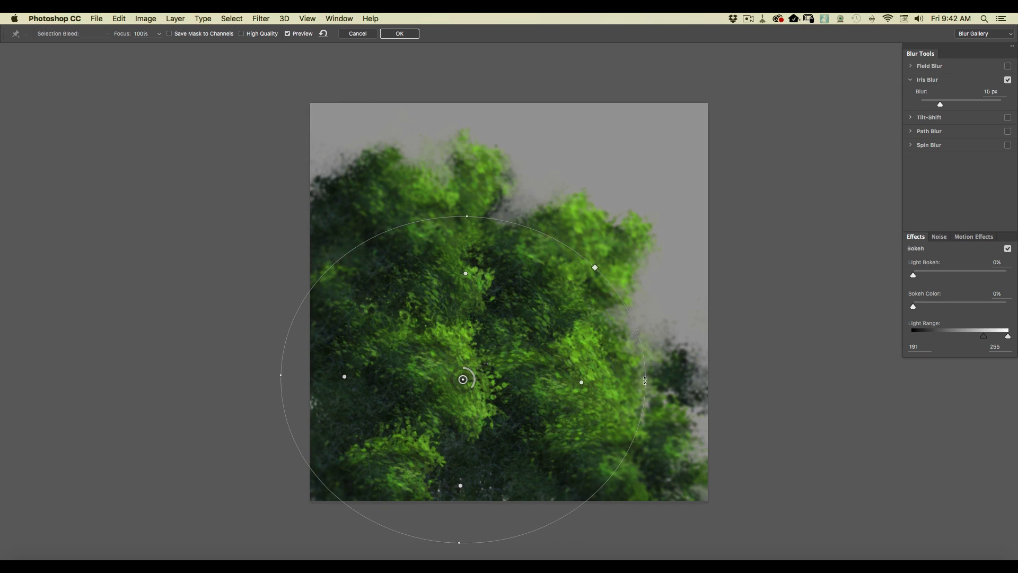
left_click_drag(345, 374, 365, 381)
key("Return")
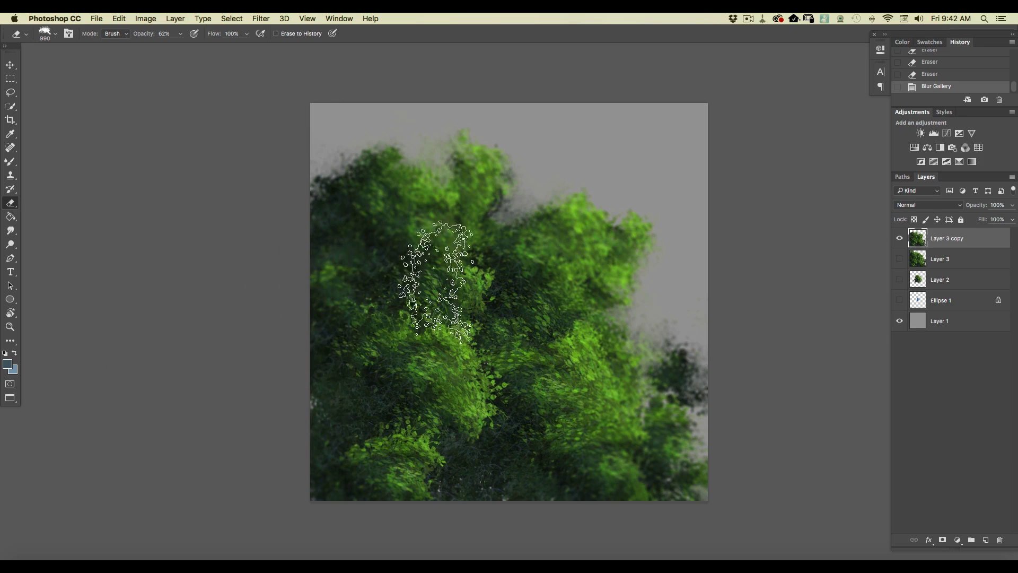
- Switch to the regular Brush tool with the 97 px leaf brush tip
left_click(11, 161)
left_click(47, 164)
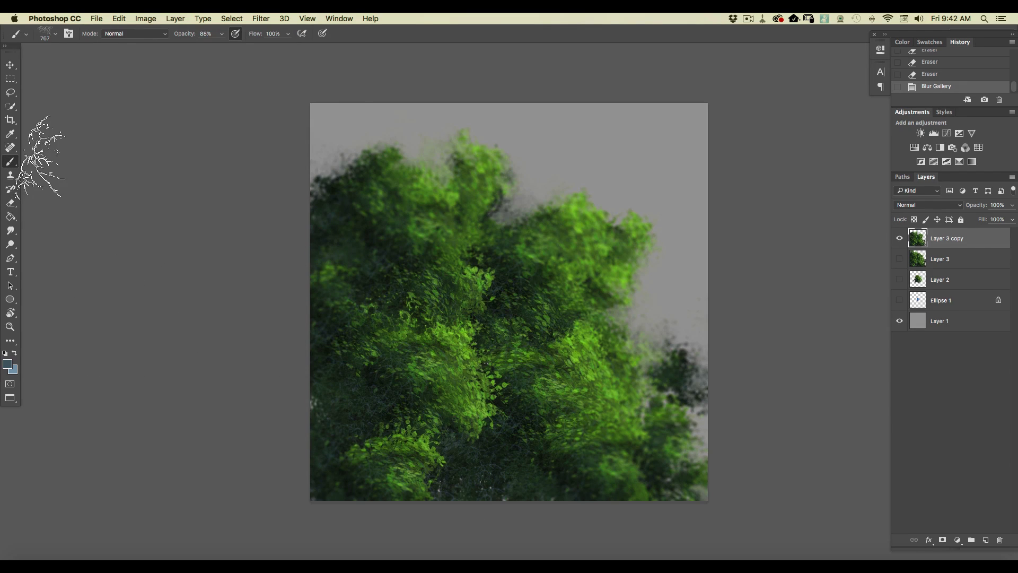
right_click(55, 50)
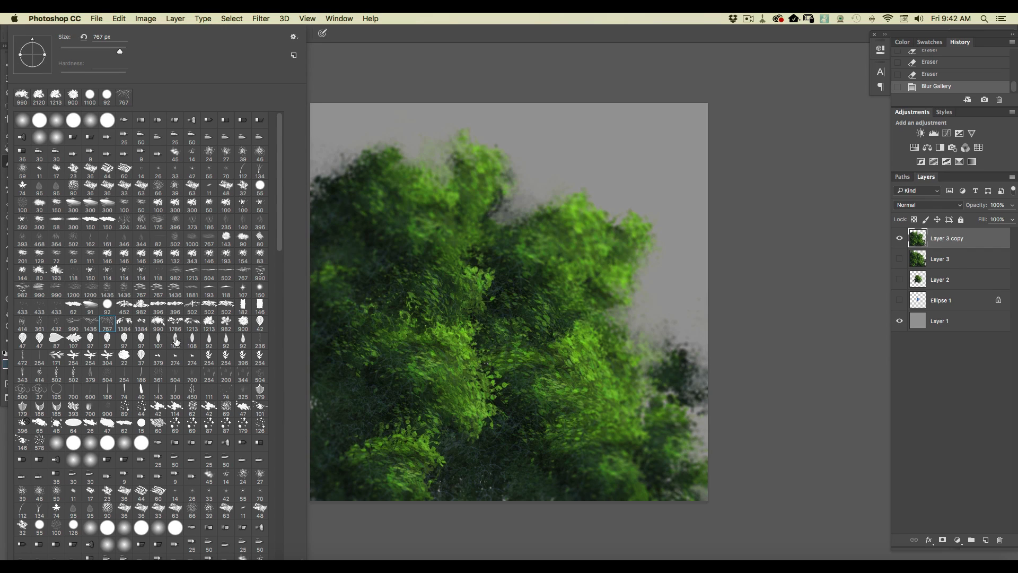
left_click(126, 340)
left_click(756, 365)
- Set the foreground colour to a bright yellowish green with a hue of 90°
left_click(8, 364)
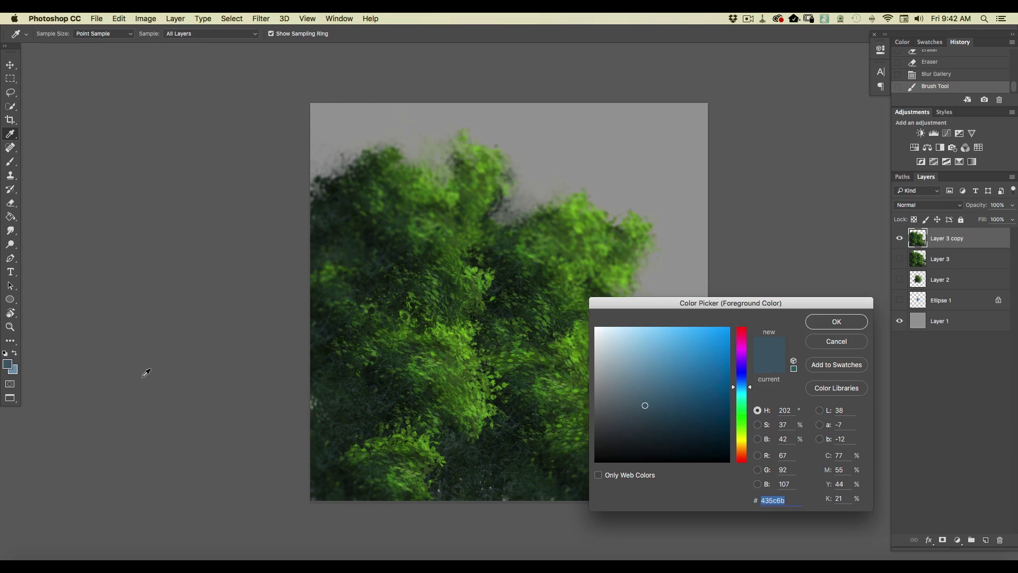
left_click(743, 427)
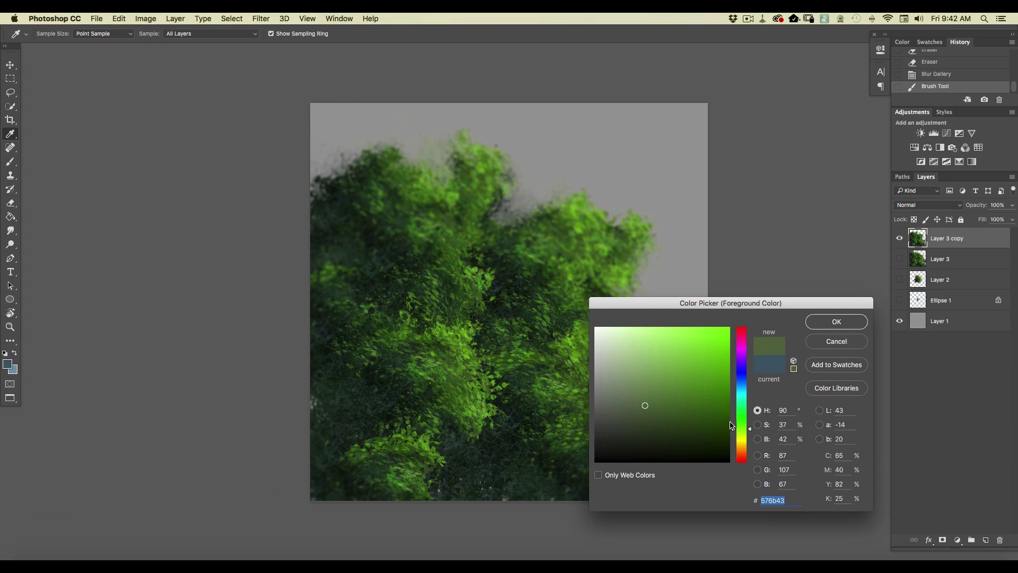
left_click(684, 345)
left_click(819, 324)
- Paint bright individual leaves over the central clumps of Layer 3 copy, from the upper middle down to the lower centre
mouse_move(436, 297)
left_mouse_down()
mouse_move(458, 325)
mouse_move(428, 328)
left_mouse_up()
left_click(411, 322)
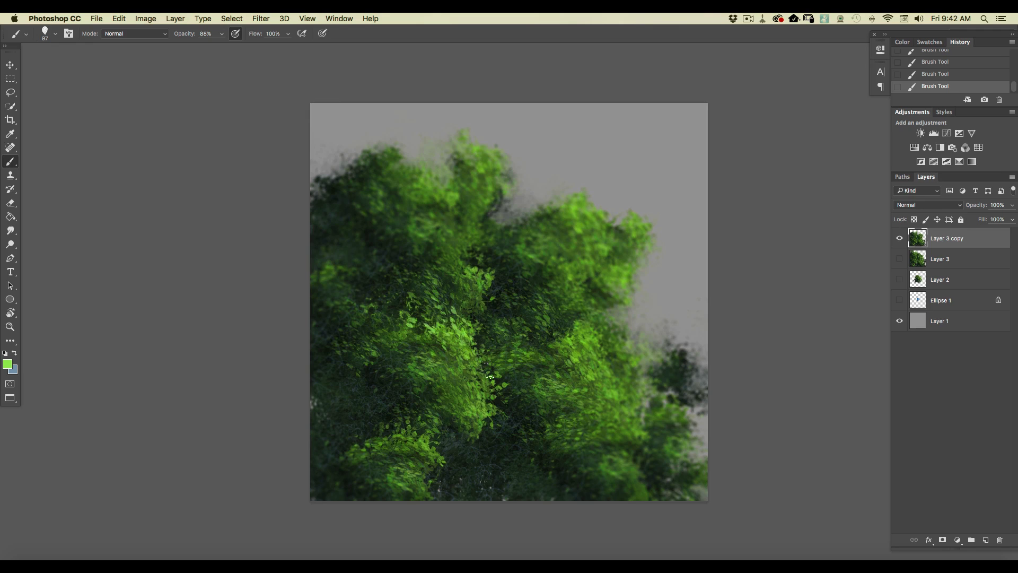
left_click_drag(482, 403, 520, 438)
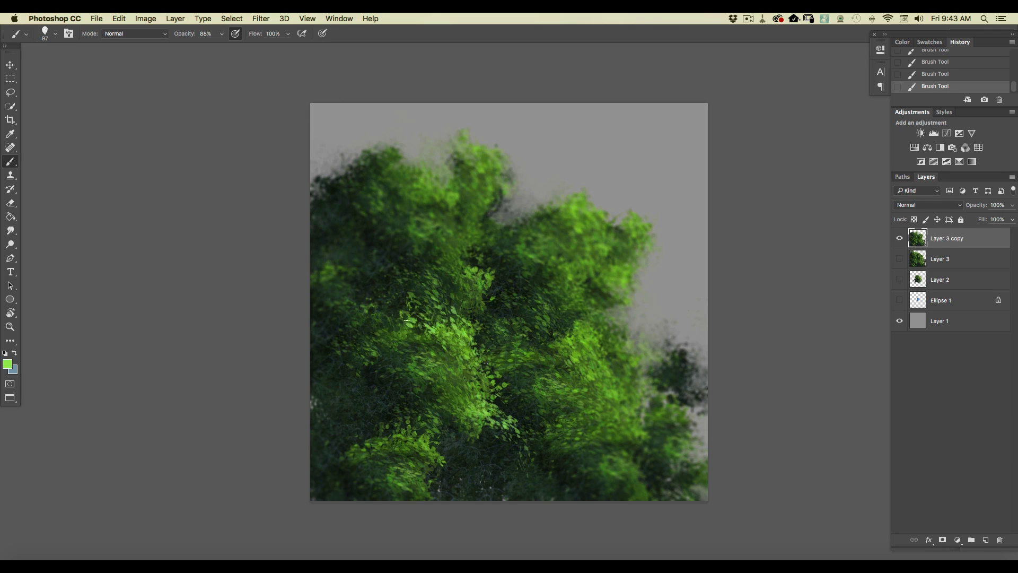
mouse_move(430, 295)
left_mouse_down()
mouse_move(421, 269)
mouse_move(428, 274)
mouse_move(367, 258)
left_mouse_up()
left_click_drag(470, 267, 473, 267)
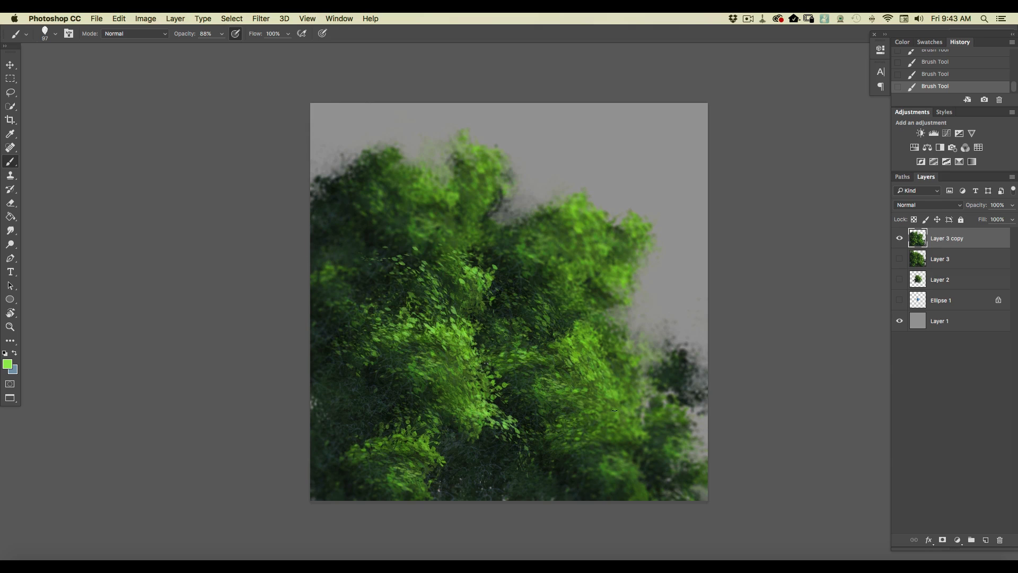
- Add a new layer above Layer 3 copy and paint bright leaves on the right-centre, lower-left, upper-left and upper-right clumps
left_click(985, 542)
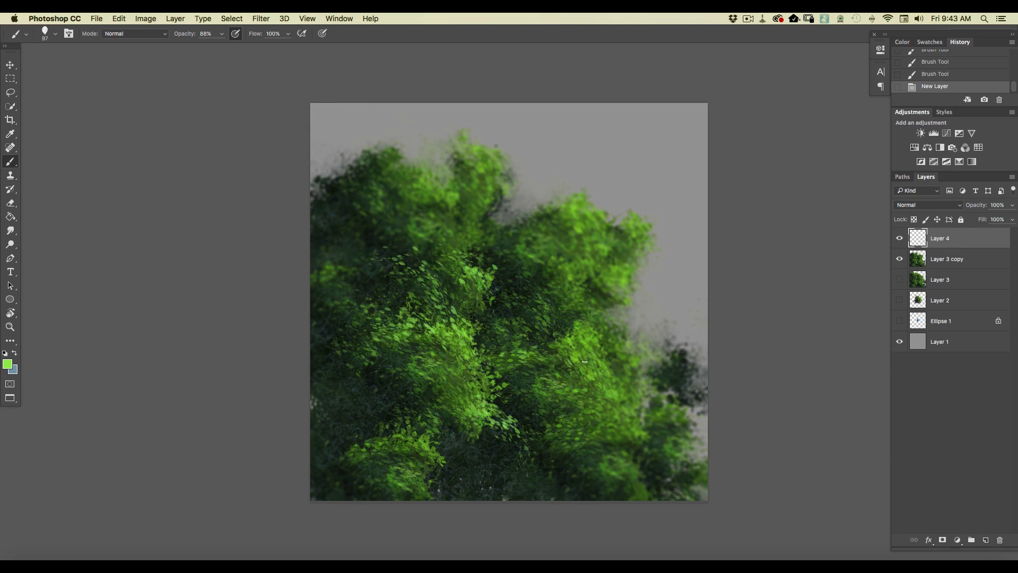
left_click(611, 401)
left_click_drag(552, 328, 560, 358)
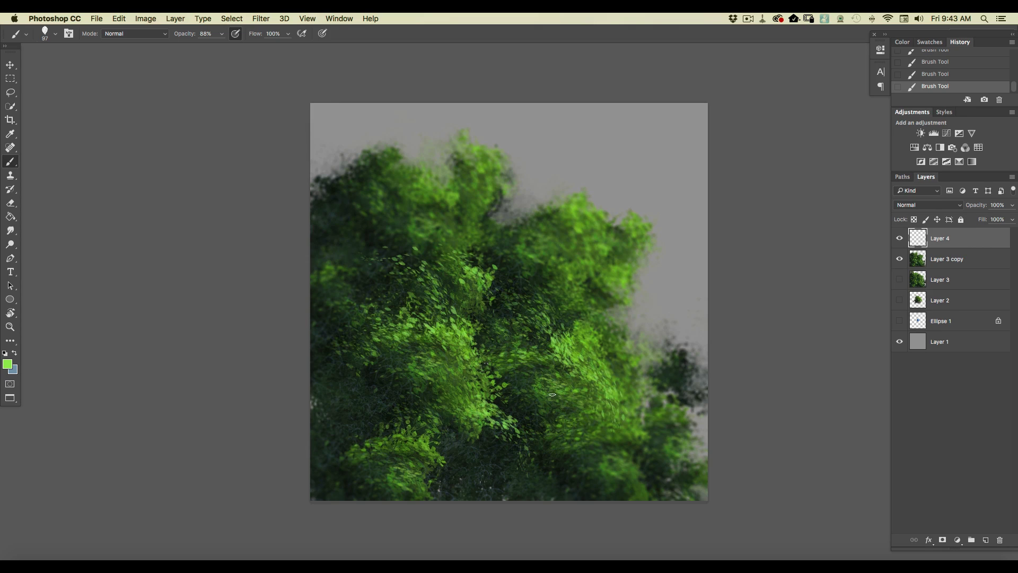
mouse_move(482, 415)
left_mouse_down()
mouse_move(504, 430)
mouse_move(469, 422)
left_mouse_up()
left_click_drag(432, 449, 452, 471)
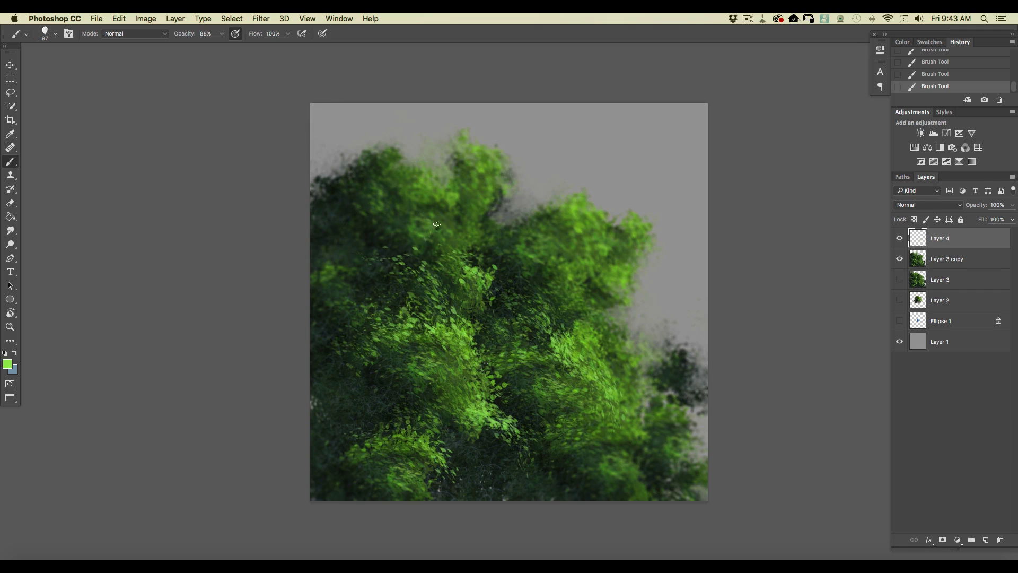
mouse_move(434, 194)
left_mouse_down()
mouse_move(386, 168)
mouse_move(431, 191)
mouse_move(401, 188)
left_mouse_up()
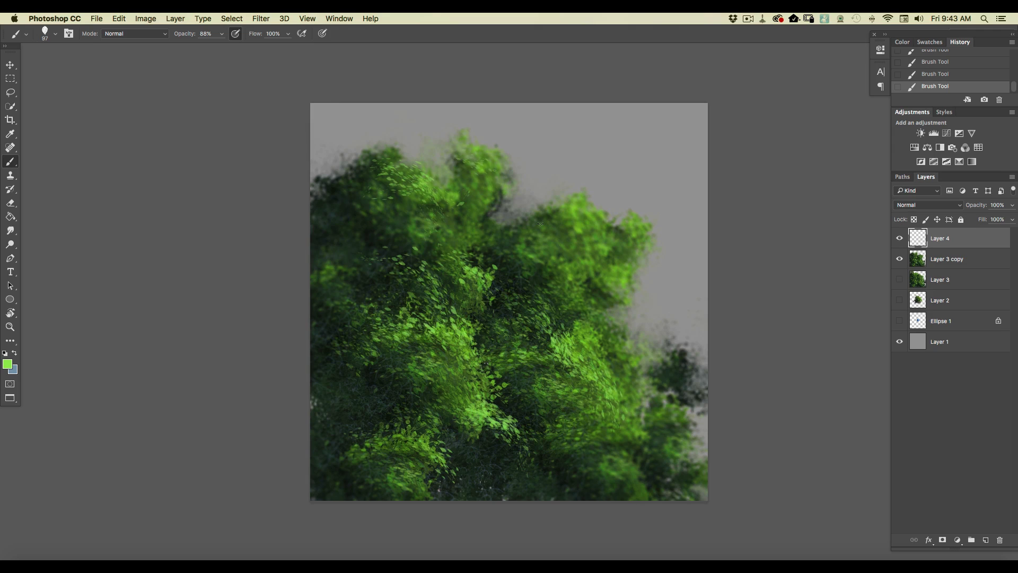
mouse_move(571, 214)
left_mouse_down()
mouse_move(600, 255)
mouse_move(581, 230)
mouse_move(536, 227)
mouse_move(602, 240)
mouse_move(629, 232)
mouse_move(569, 234)
left_mouse_up()
mouse_move(594, 271)
left_mouse_down()
mouse_move(593, 293)
mouse_move(561, 268)
mouse_move(614, 296)
mouse_move(558, 269)
left_mouse_up()
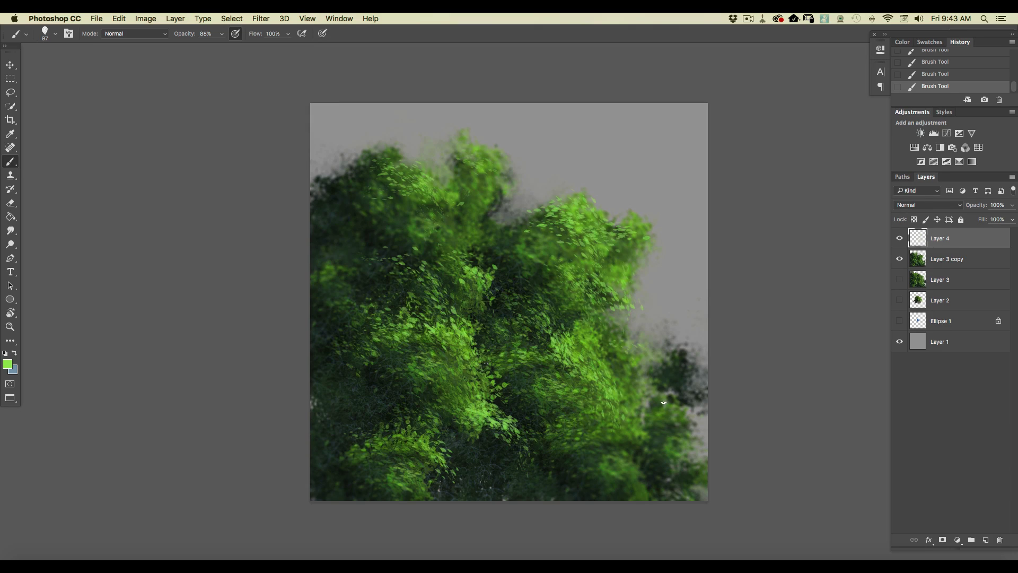
- Paint more bright leaves on the right-centre clump and set the foreground colour to the yellow-green #bfd34f
mouse_move(582, 412)
left_mouse_down()
mouse_move(572, 405)
mouse_move(581, 403)
mouse_move(551, 403)
left_mouse_up()
left_click(10, 365)
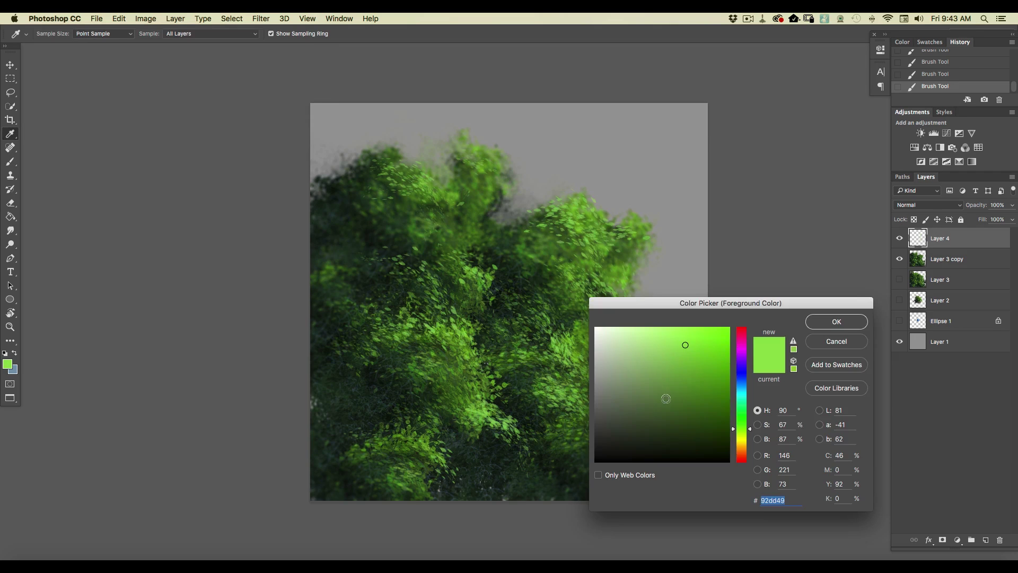
left_click(740, 432)
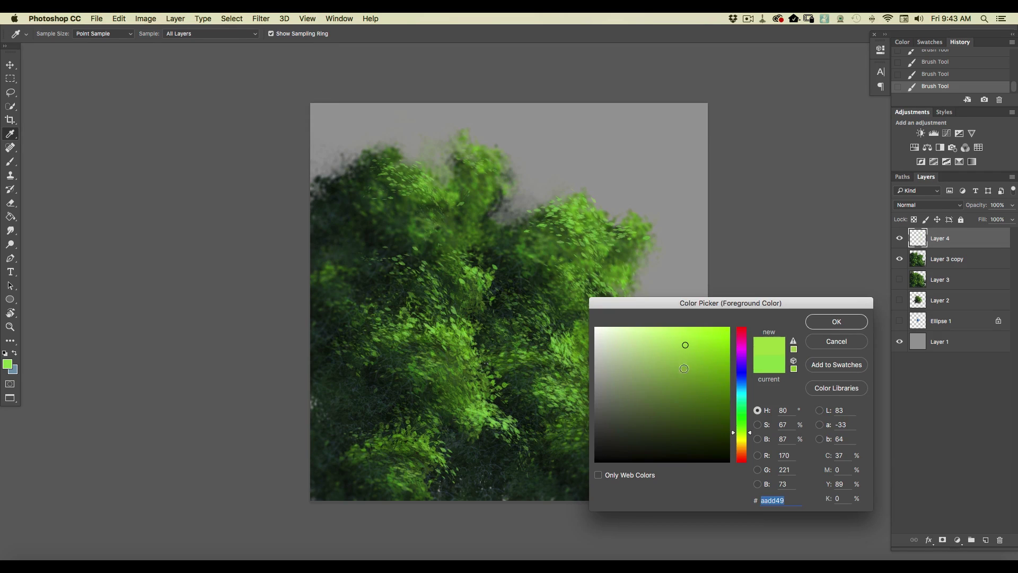
left_click_drag(683, 355, 688, 353)
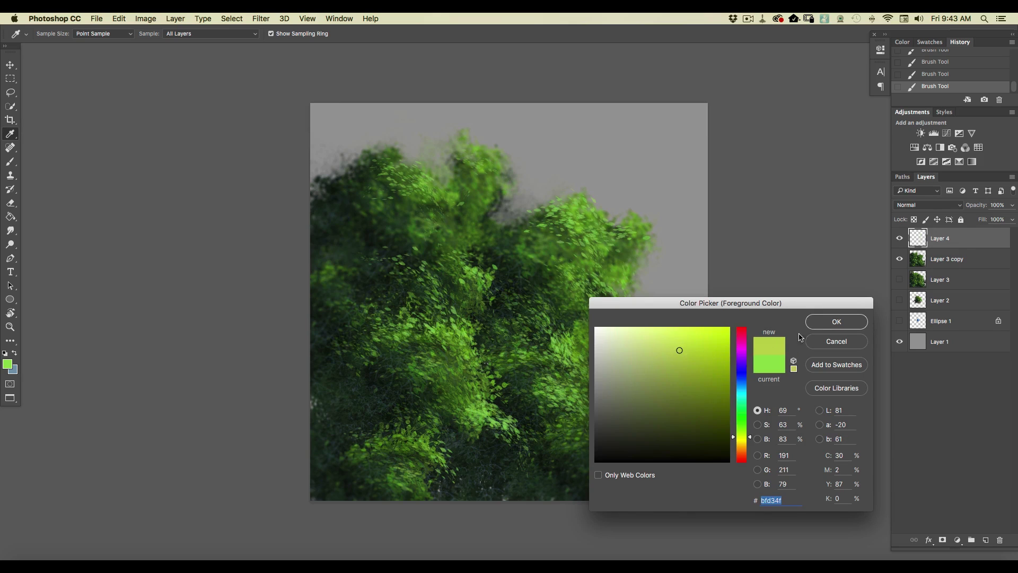
left_click(836, 321)
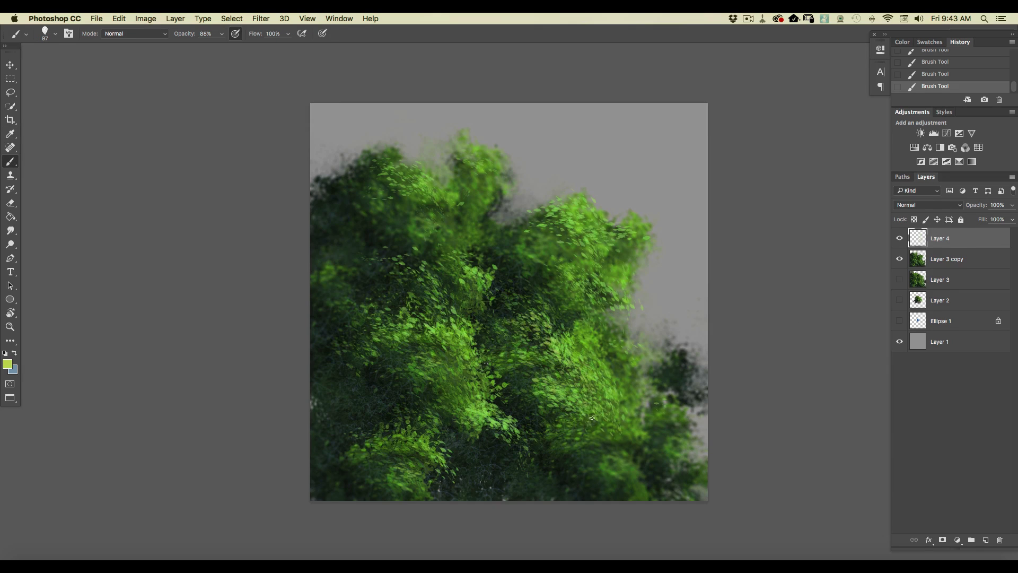
- Paint yellow-green leaves on Layer 4 over the lower-right, right-edge and upper-centre clumps
mouse_move(633, 480)
left_mouse_down()
mouse_move(604, 460)
mouse_move(633, 485)
left_mouse_up()
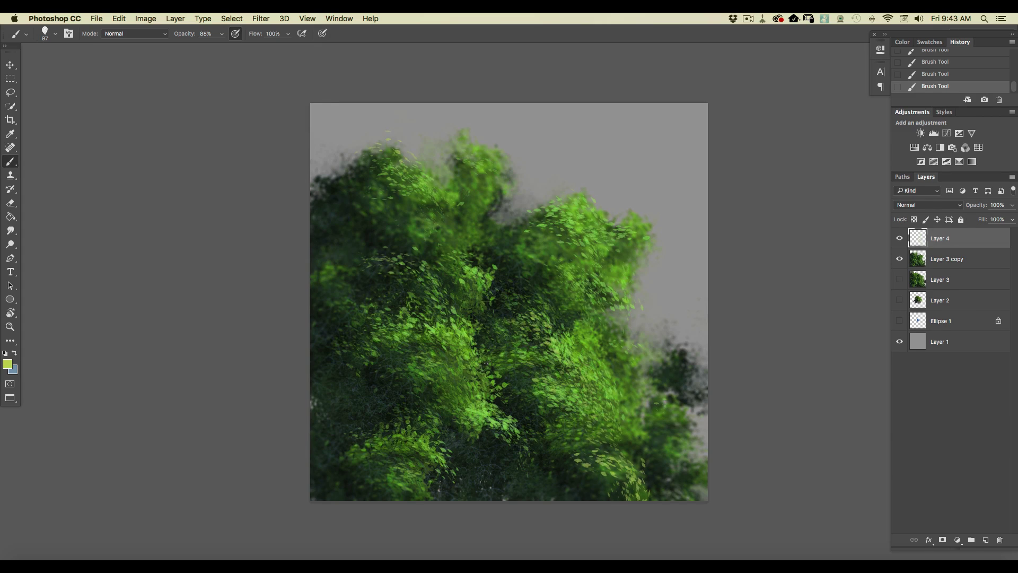
left_click_drag(639, 399, 646, 405)
mouse_move(471, 343)
left_mouse_down()
mouse_move(442, 310)
mouse_move(485, 332)
mouse_move(436, 300)
mouse_move(485, 317)
left_mouse_up()
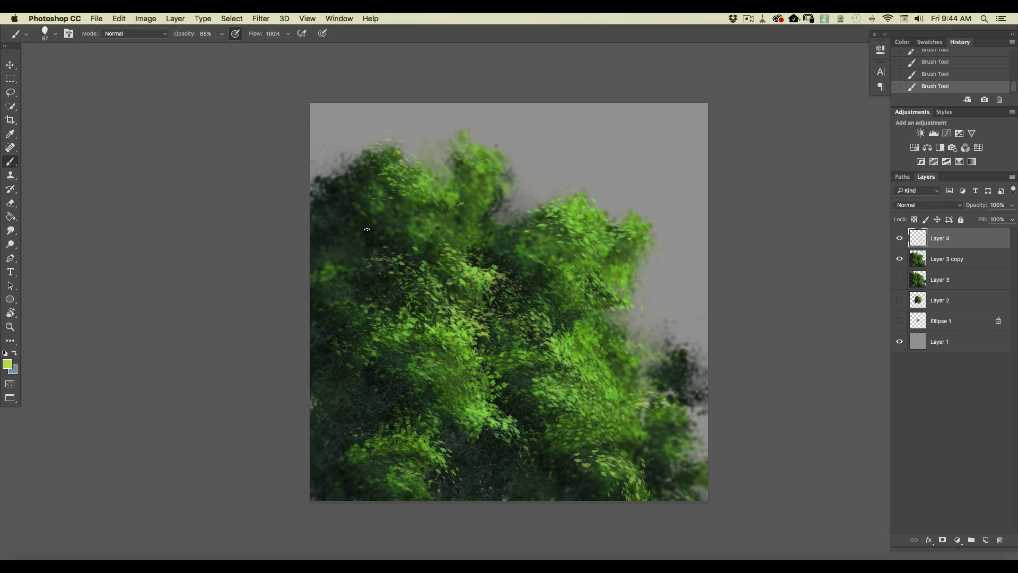
- Apply a 15 px Iris Blur to Layer 4, with an enlarged ellipse centred on the lower-left centre foliage and its sharp zone pulled inward
left_click(261, 19)
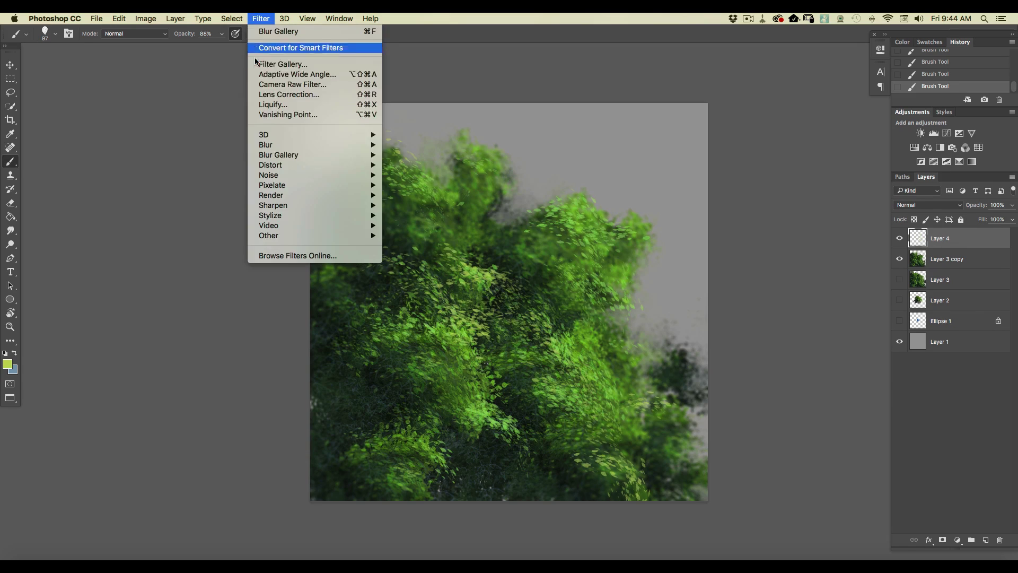
mouse_move(264, 166)
mouse_move(340, 156)
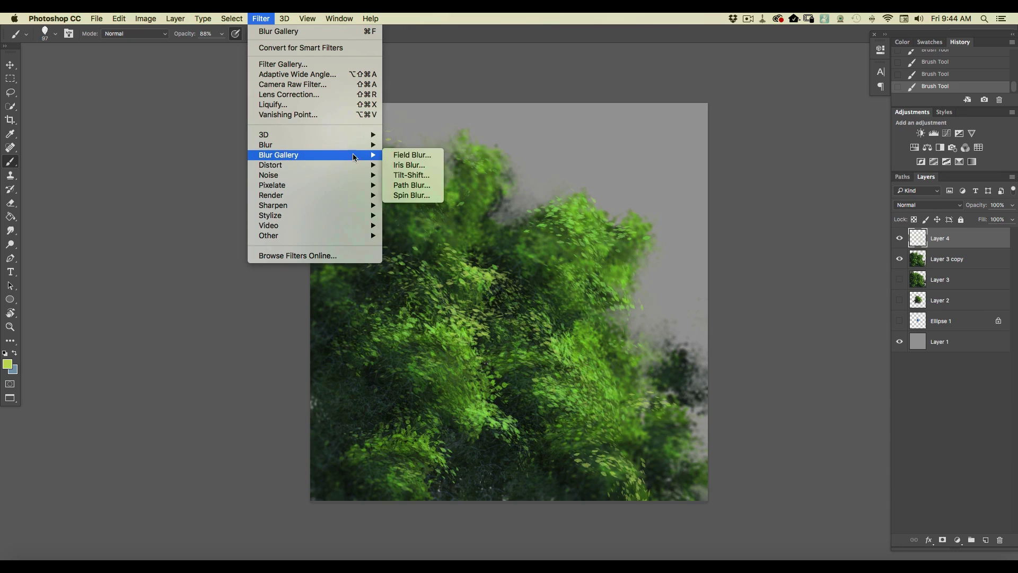
left_click(397, 165)
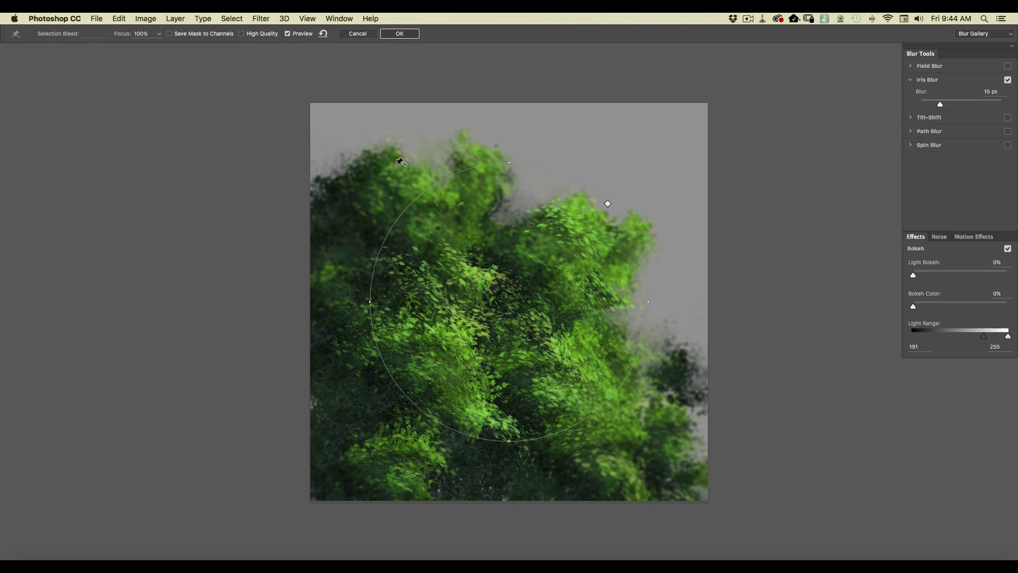
left_click_drag(509, 298, 454, 368)
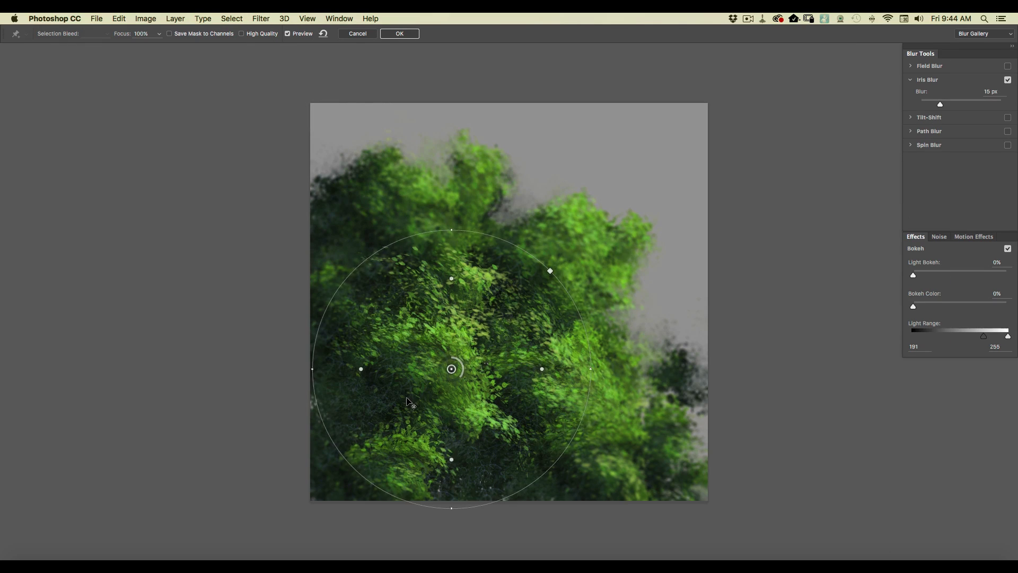
left_click_drag(454, 229, 454, 215)
left_click_drag(593, 368, 535, 371)
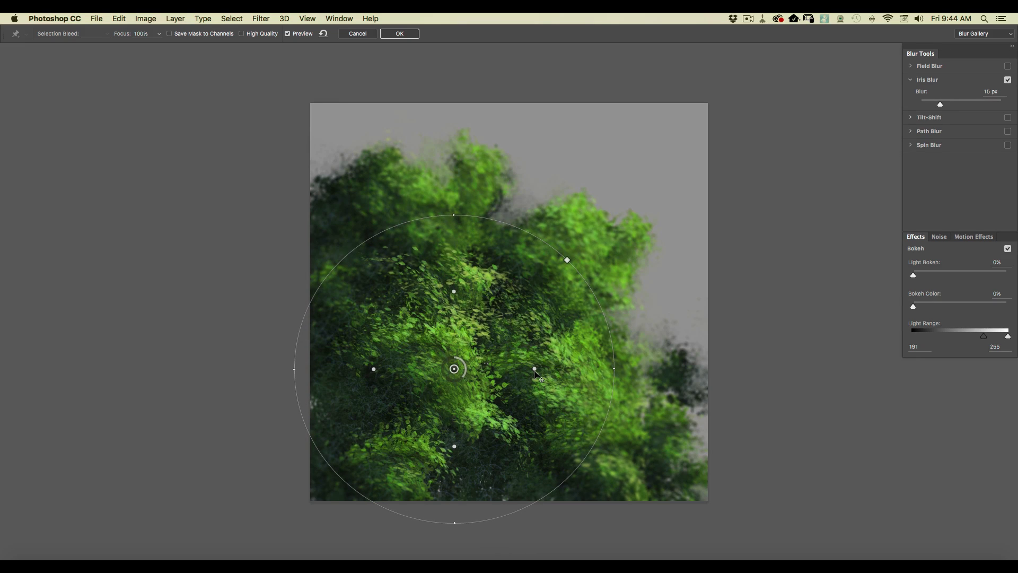
key("Return")
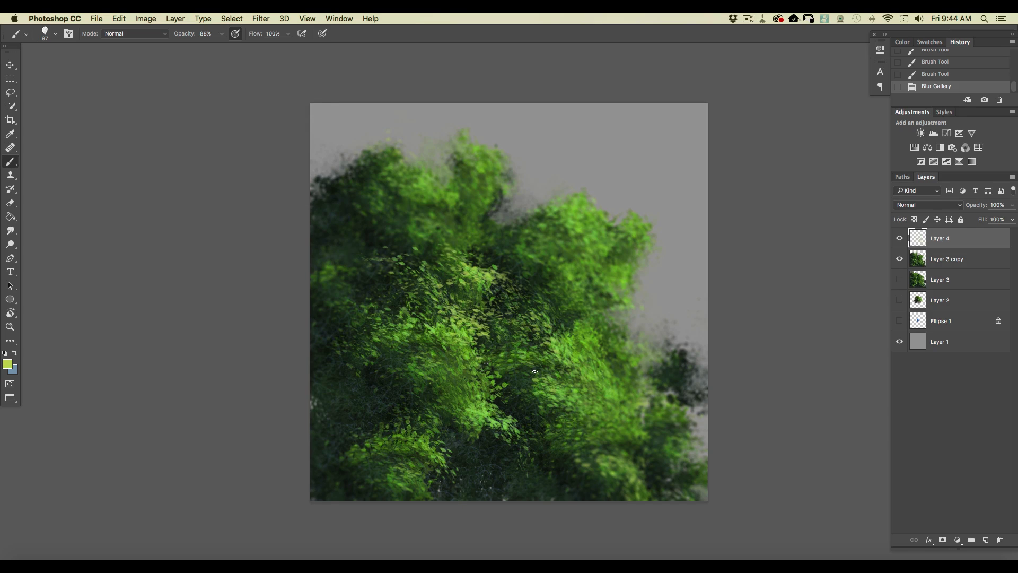
key("super+equal")
key("super+equal")
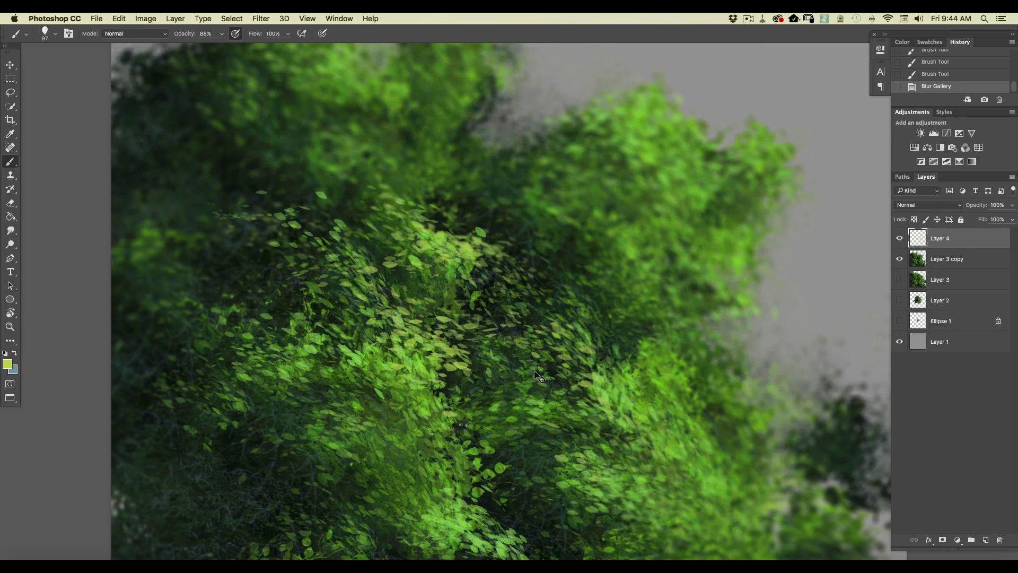
key("super+minus")
key("super+minus")
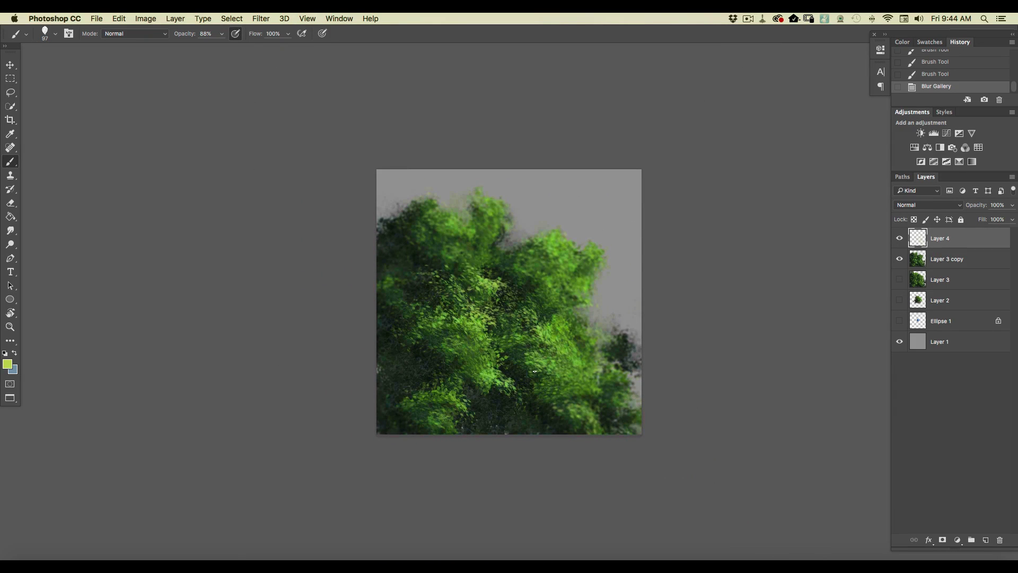
key("super+equal")
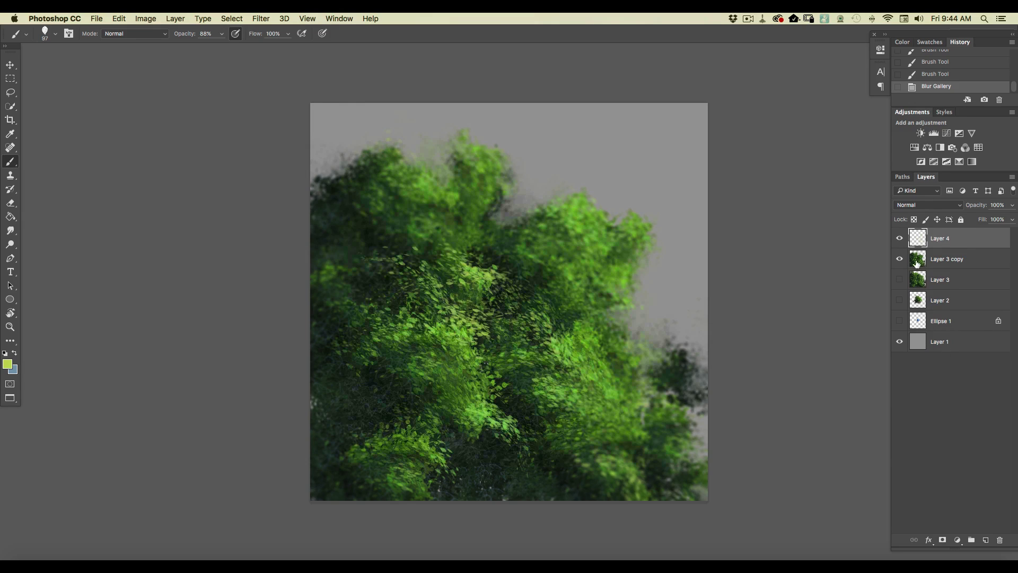
- Add a new layer directly above Layer 2 and switch to the Mixer Brush tool
left_click(950, 300)
left_click(985, 540)
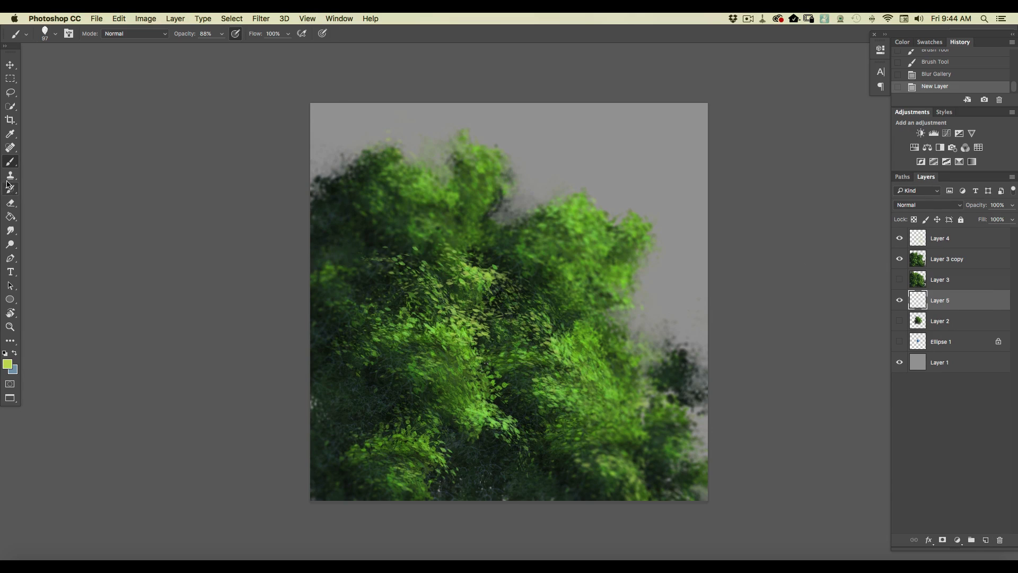
mouse_move(11, 163)
left_mouse_down()
mouse_move(43, 172)
mouse_move(43, 192)
left_mouse_up()
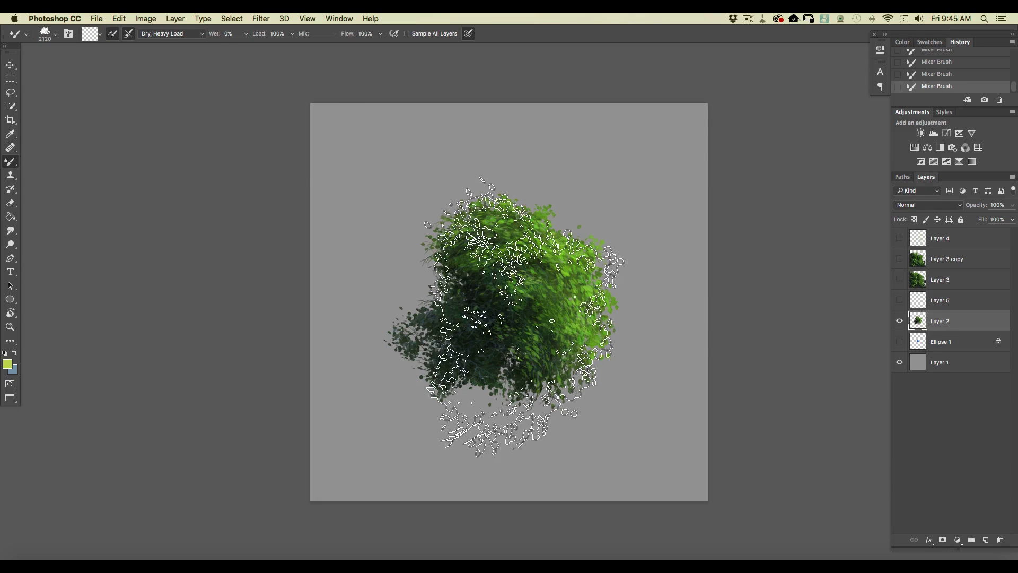
- Load the Mixer Brush with Layer 2's foliage clump, hide Layer 2, show Layers 4, 3 copy and 5, and make Layer 5 active
left_click(899, 241)
left_click(898, 261)
left_click(899, 302)
left_click(900, 320)
left_click(936, 308)
- Stamp foliage clumps on Layer 5 behind the tree, from the lower right edge up to the upper centre
left_click(686, 330)
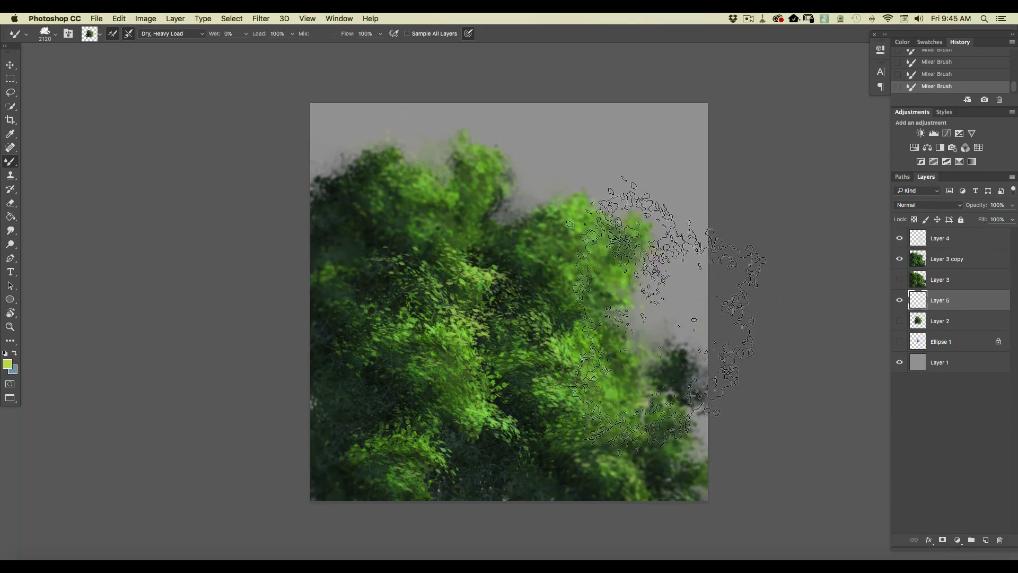
left_click(683, 433)
left_click(681, 438)
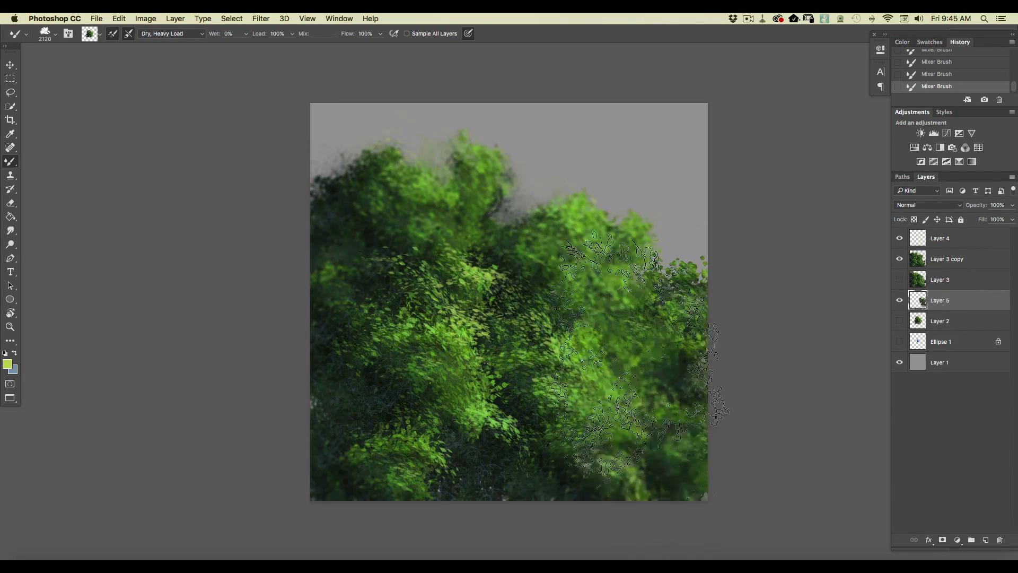
left_click(642, 256)
left_click(586, 230)
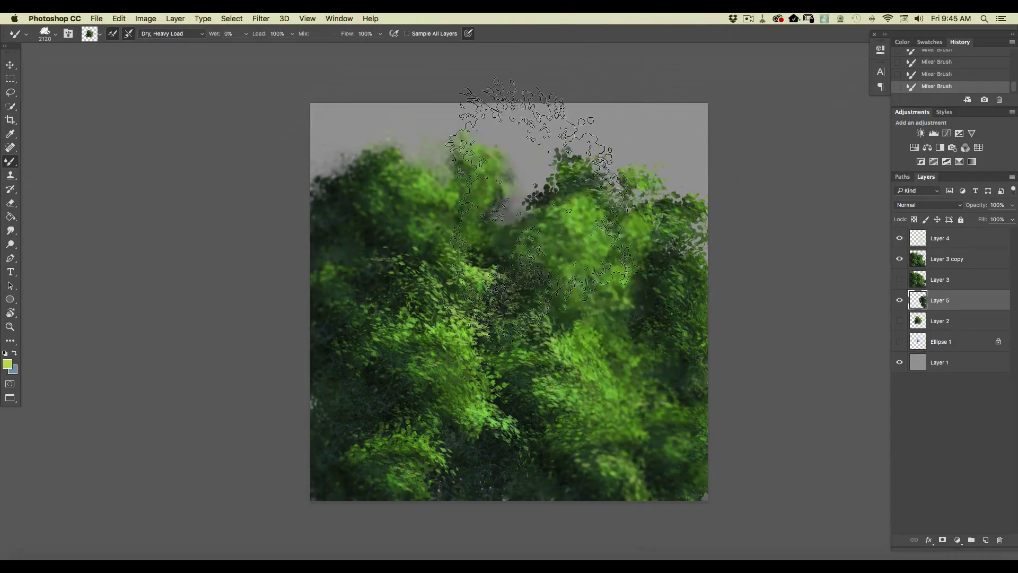
left_click(510, 231)
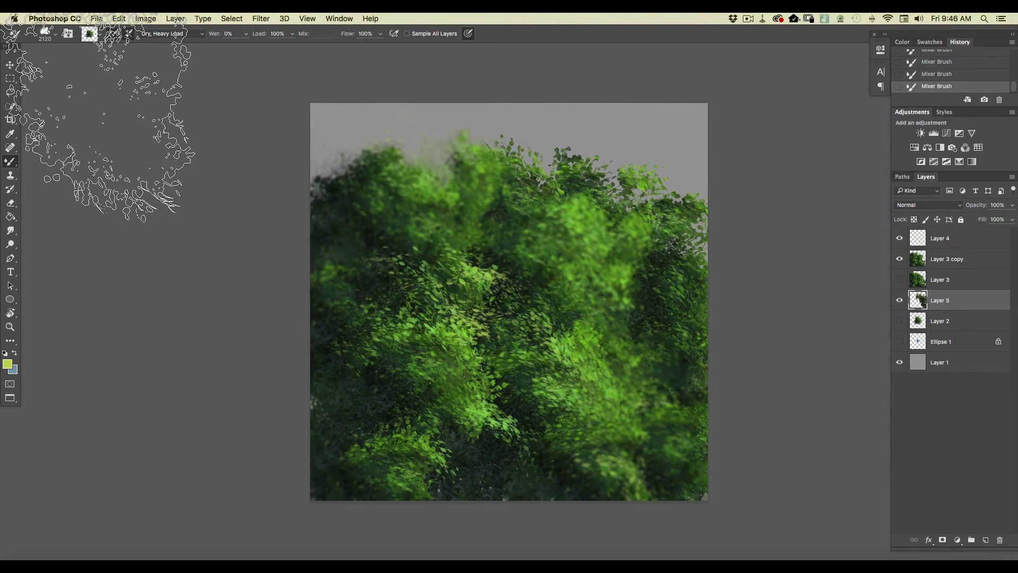
- Scale Layer 5's foliage down proportionally to about 71%, keeping it anchored in the canvas's lower-right corner
left_click(118, 18)
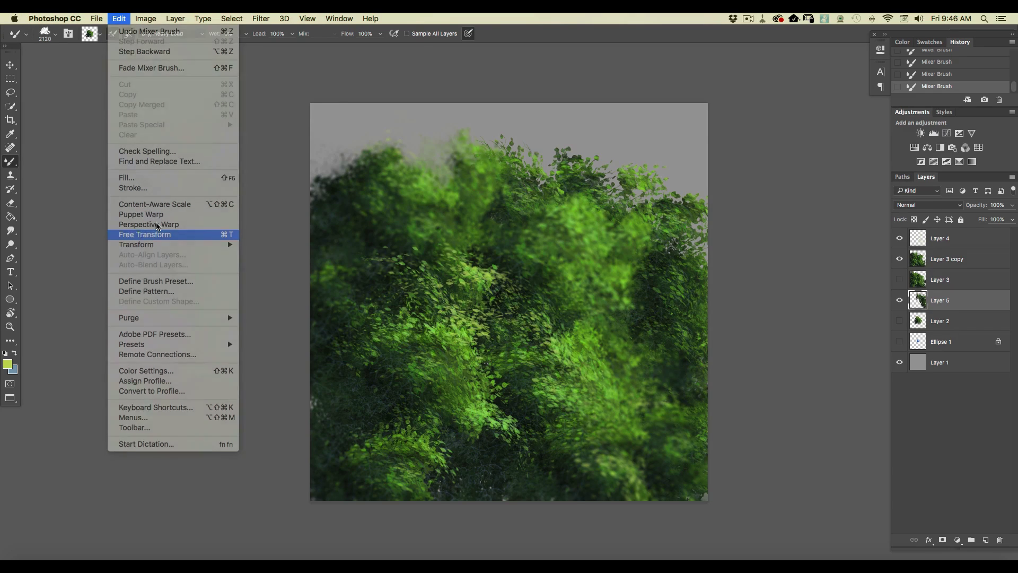
left_click(146, 234)
left_click_drag(440, 134, 531, 227)
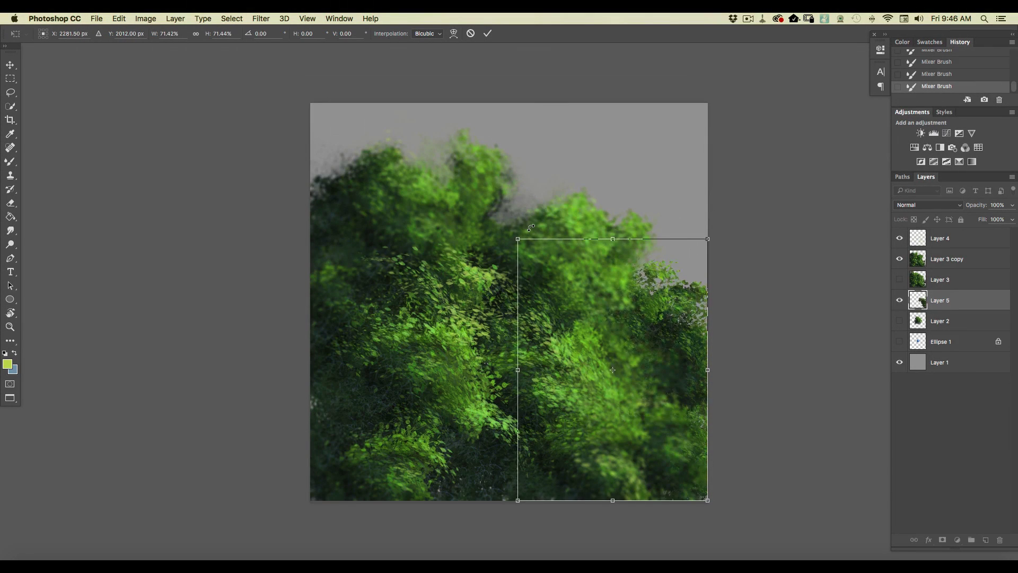
key("Return")
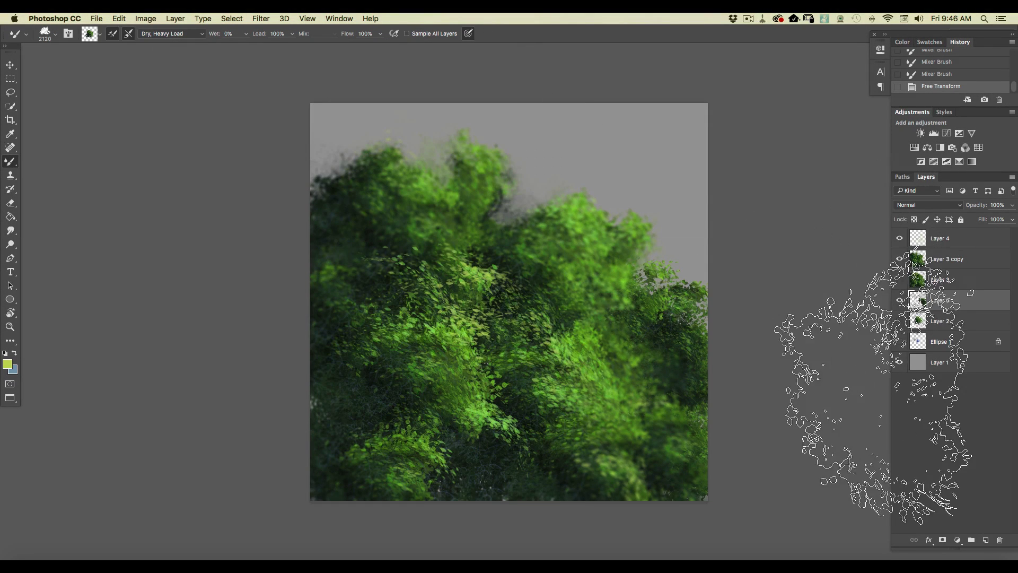
- Add a new layer above Layer 5 and set the foreground colour to a pale yellow with a hue of 62°
left_click(986, 539)
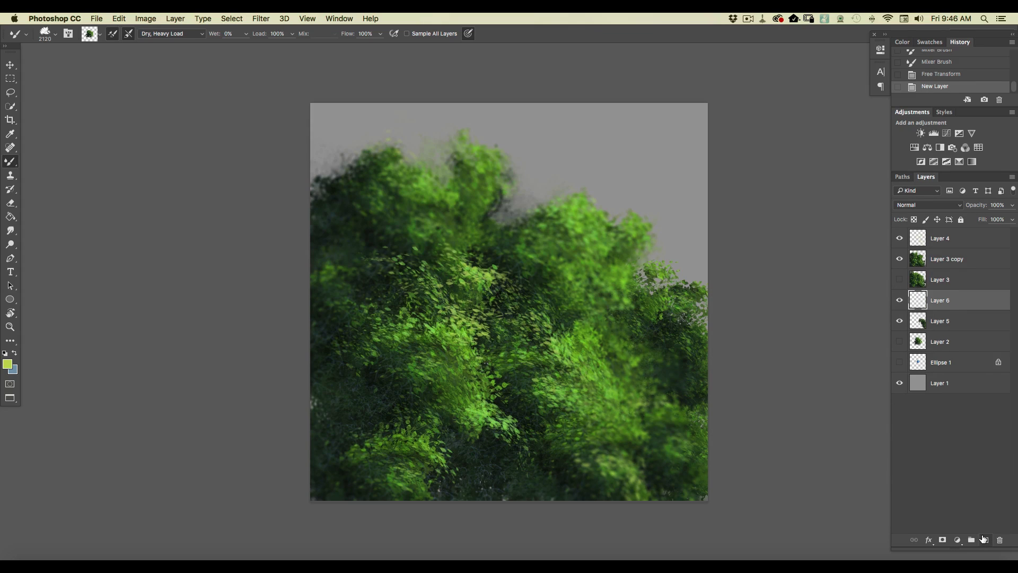
left_click(7, 363)
left_click(742, 388)
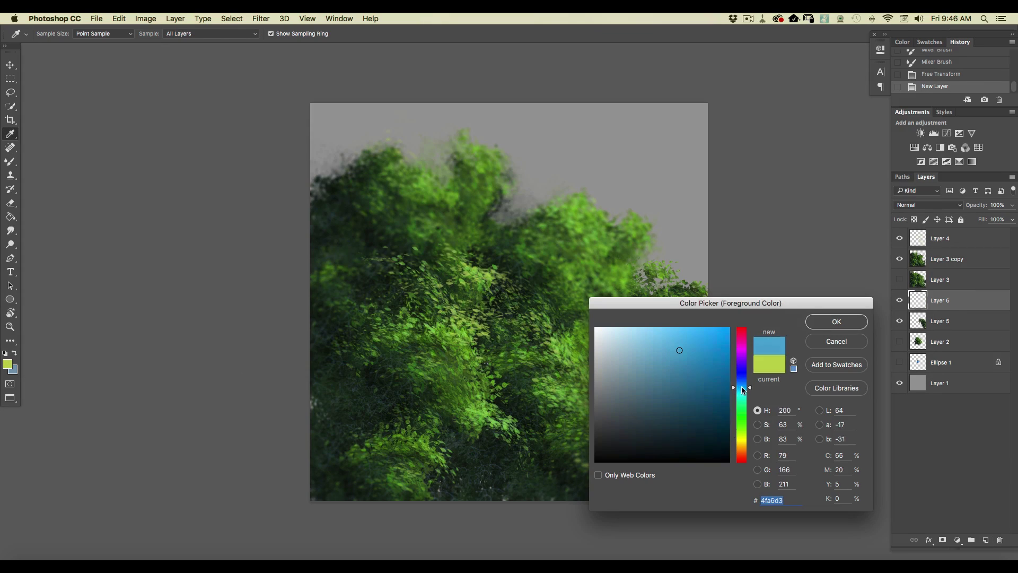
left_click(738, 396)
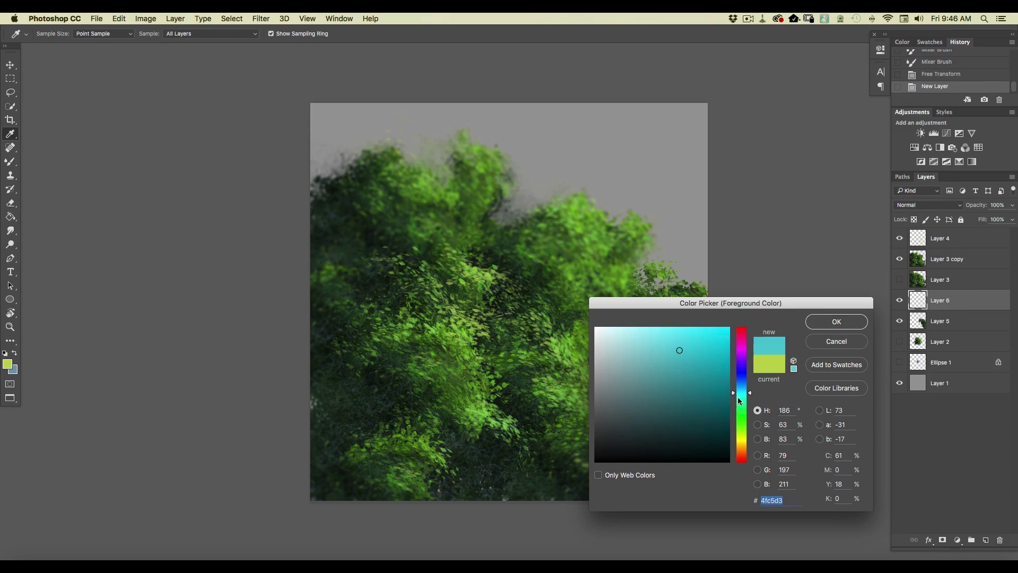
left_click(740, 427)
left_click(741, 438)
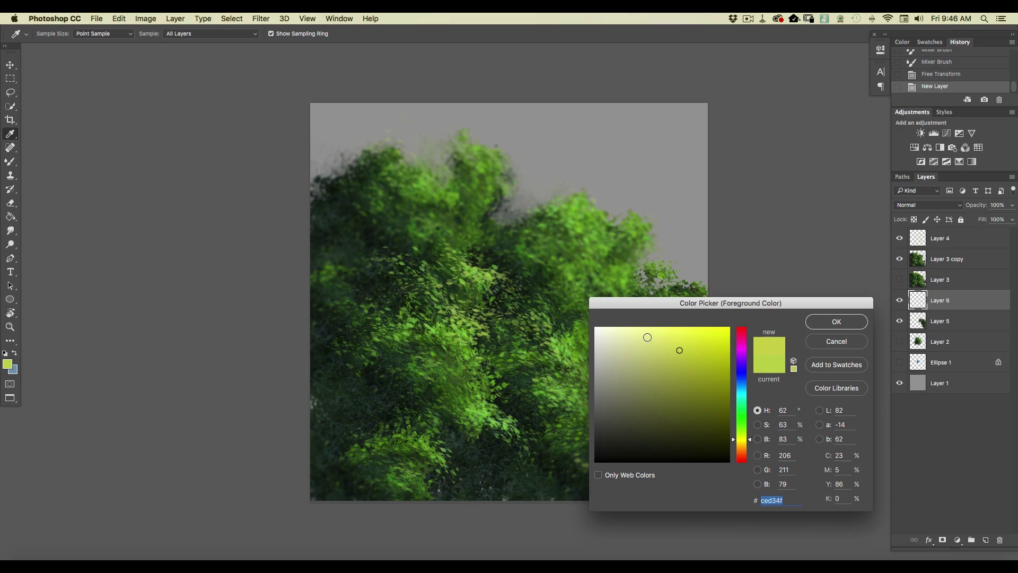
left_click(645, 342)
left_click(819, 324)
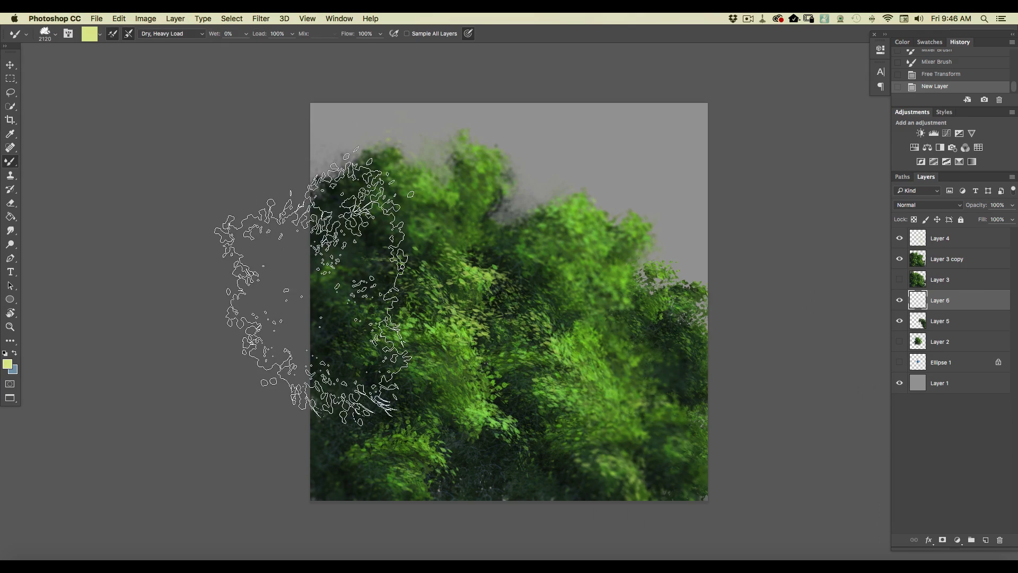
- Fill Layer 6 with the pale yellow foreground colour and set its opacity to 43%
left_click(10, 217)
left_click(523, 316)
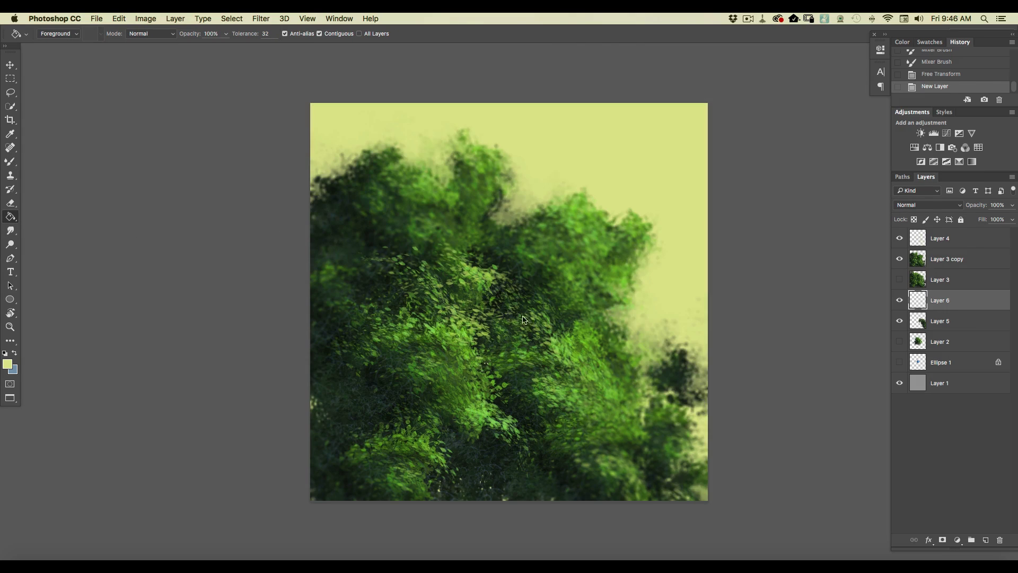
left_click(1012, 206)
left_click_drag(1014, 218, 983, 222)
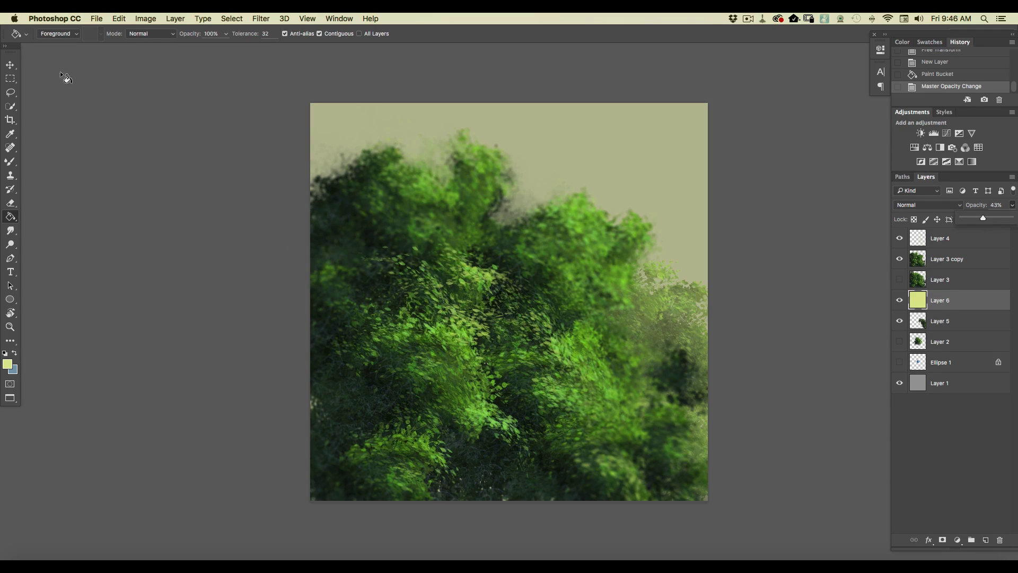
- Apply a Gaussian Blur with a radius of 8.0 pixels to the background foliage on Layer 5
left_click(935, 327)
left_click(260, 19)
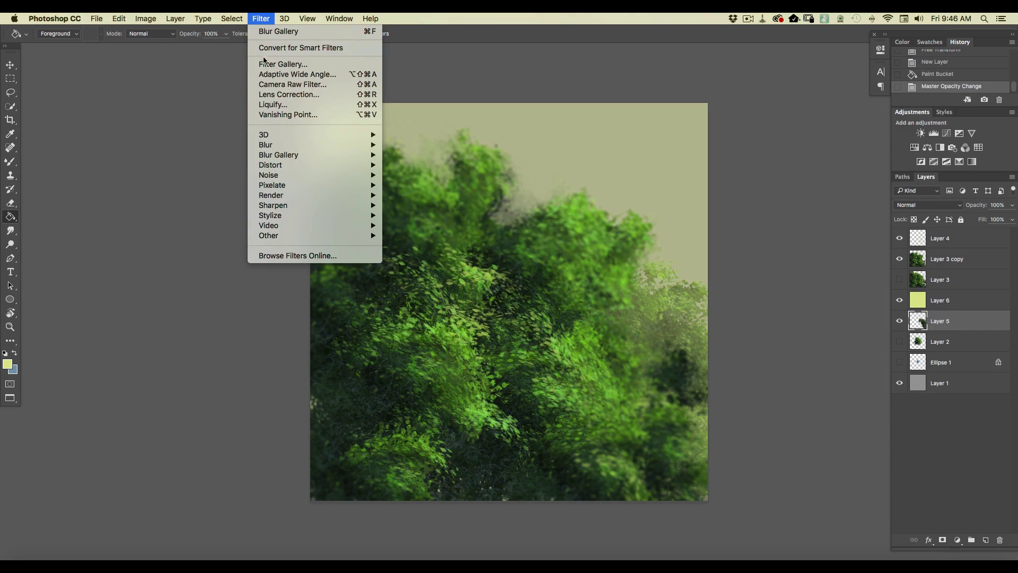
mouse_move(319, 145)
left_click(402, 186)
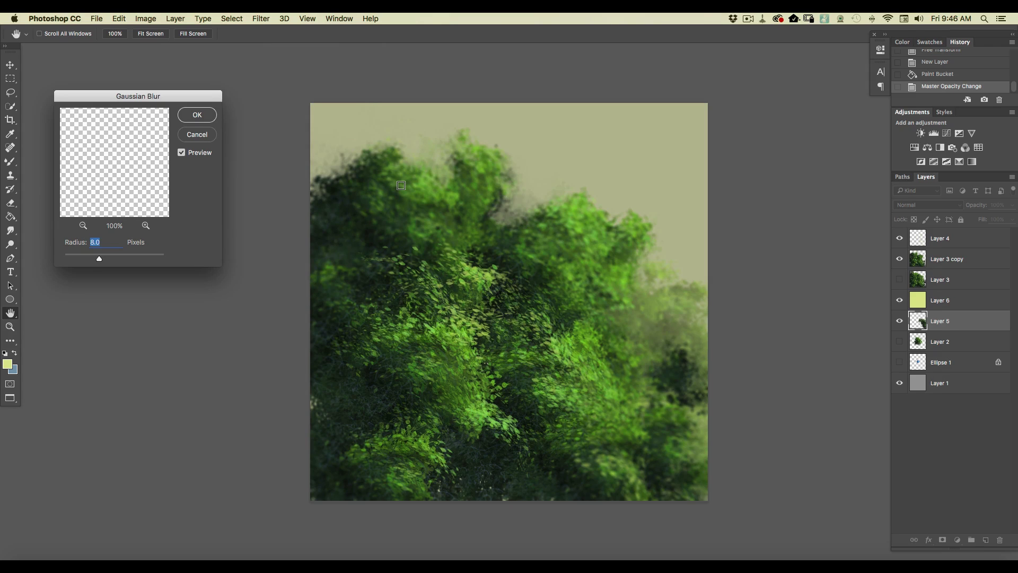
left_click(197, 115)
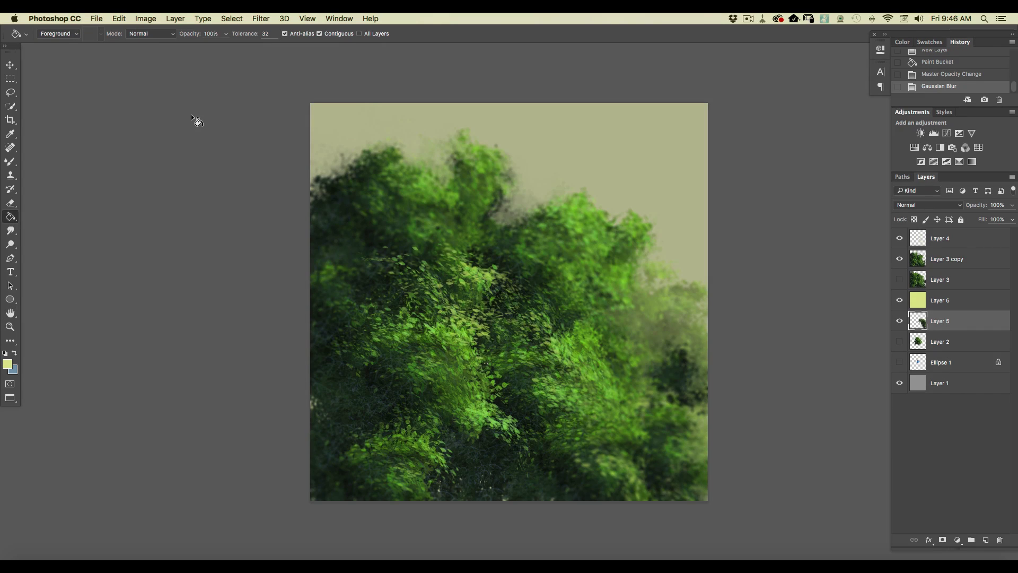
- Fill Layer 1 with the pale yellow foreground colour using the Paint Bucket
left_click(949, 386)
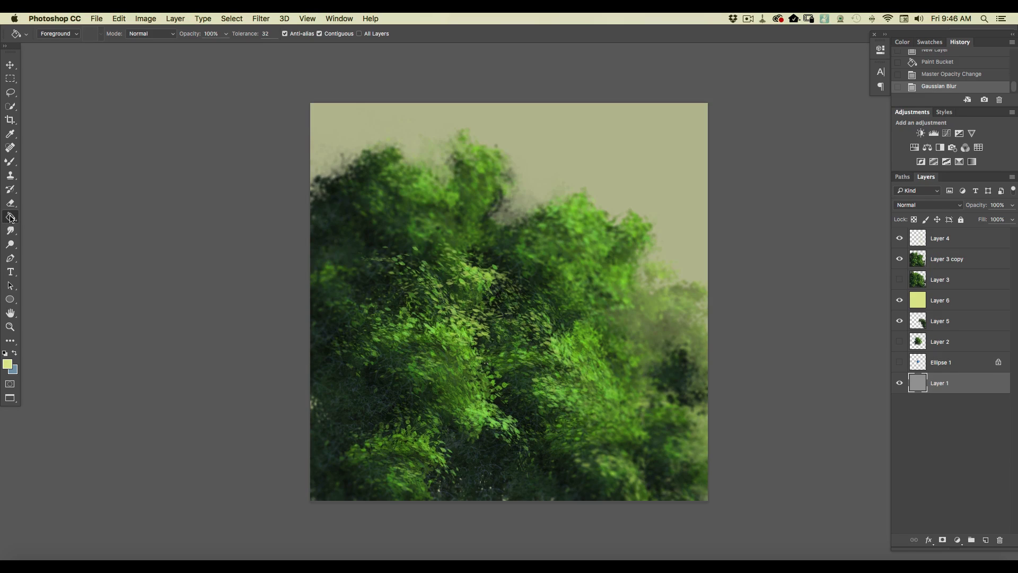
left_click(441, 315)
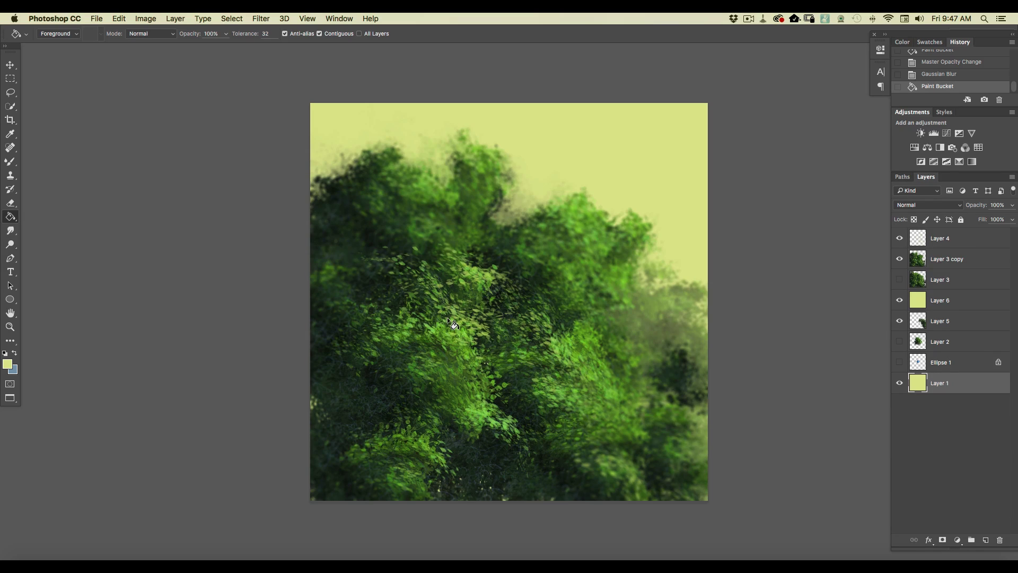
- Flatten the image, discarding the hidden layers, and duplicate the resulting Background layer
left_click(175, 19)
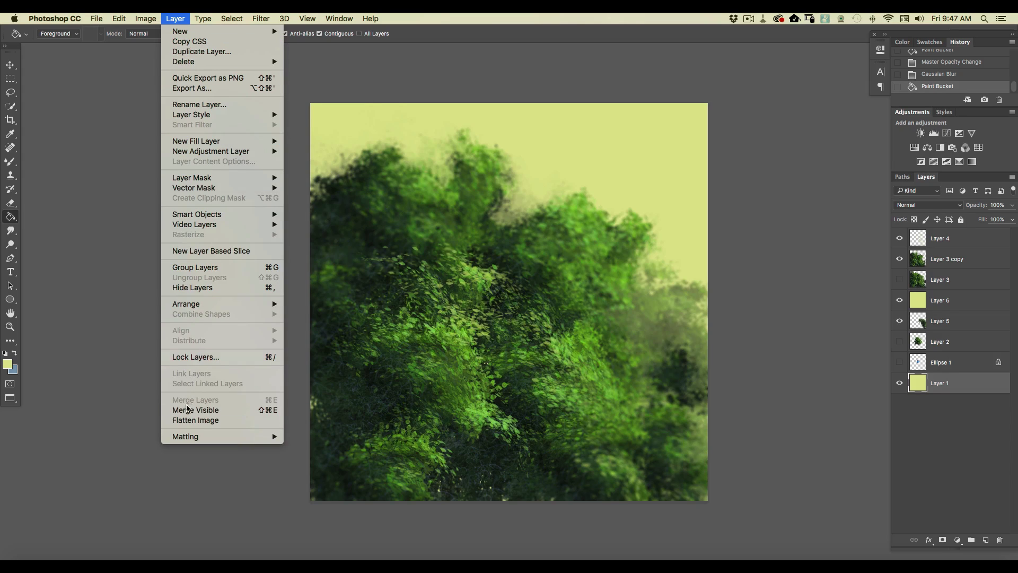
left_click(185, 420)
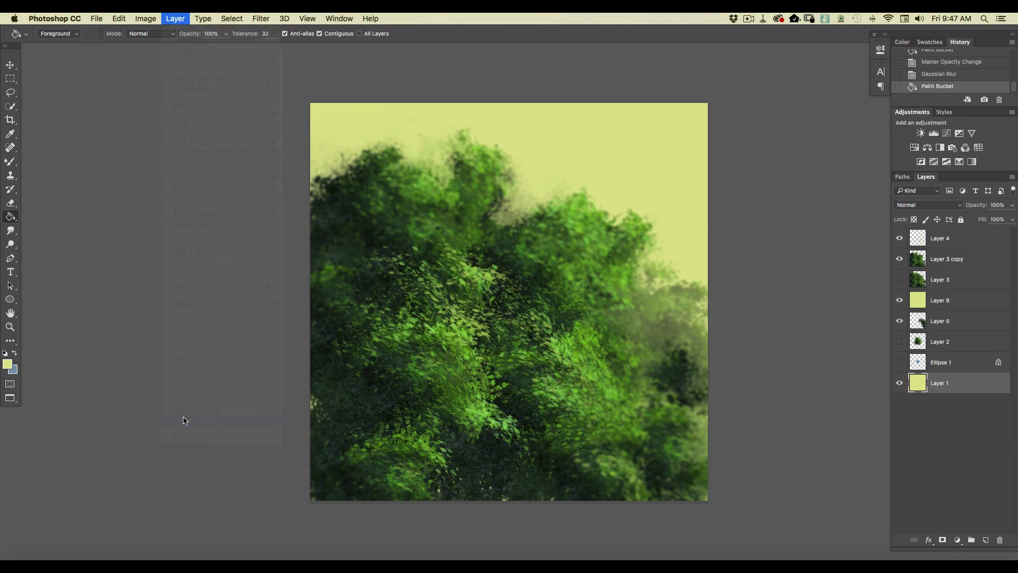
left_click(583, 205)
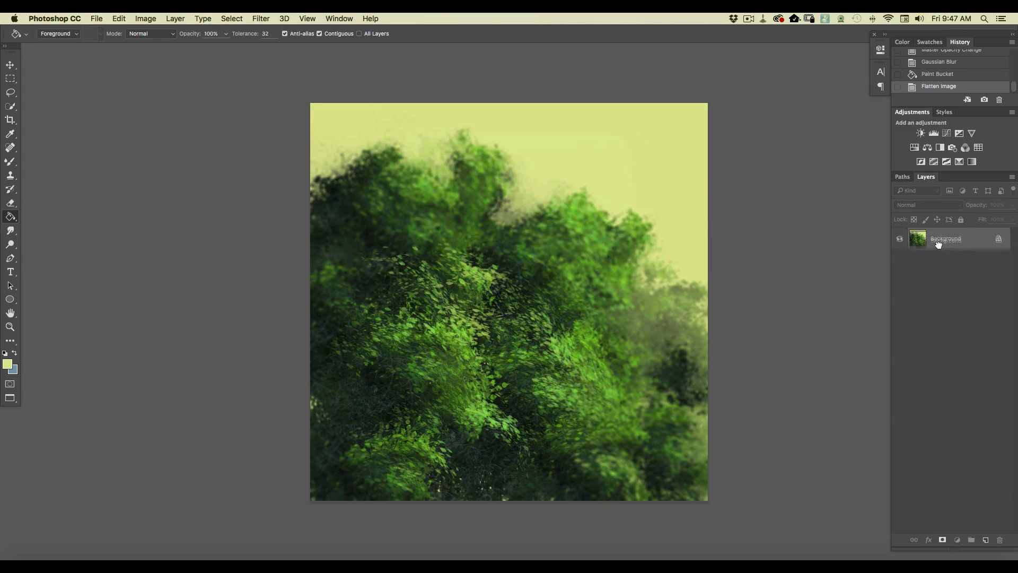
left_click_drag(934, 240, 986, 539)
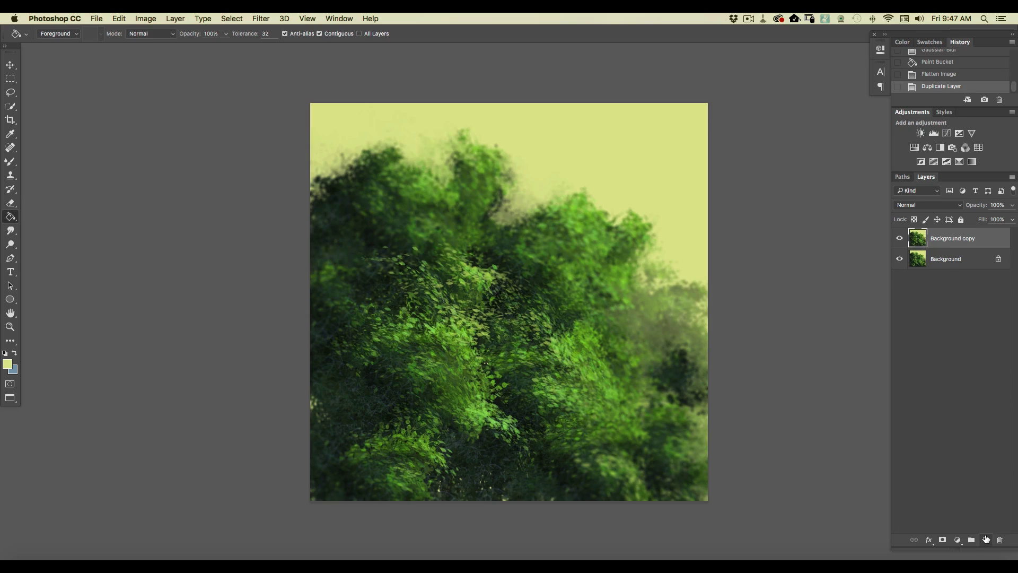
- Set up the regular Brush tool with a soft round 396 px tip, 8% opacity and Color Dodge mode
left_click(13, 161)
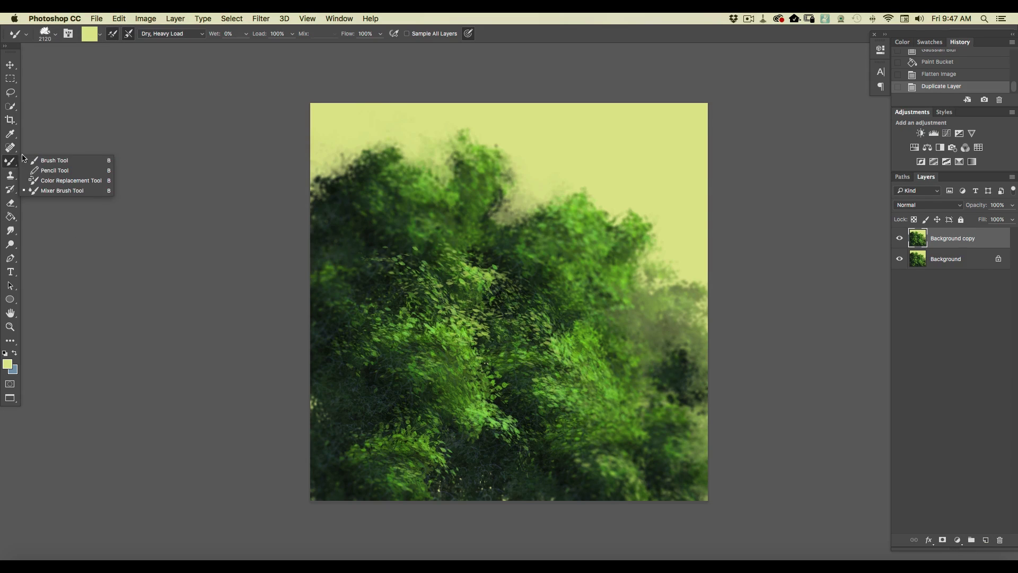
left_click(53, 160)
left_click(53, 33)
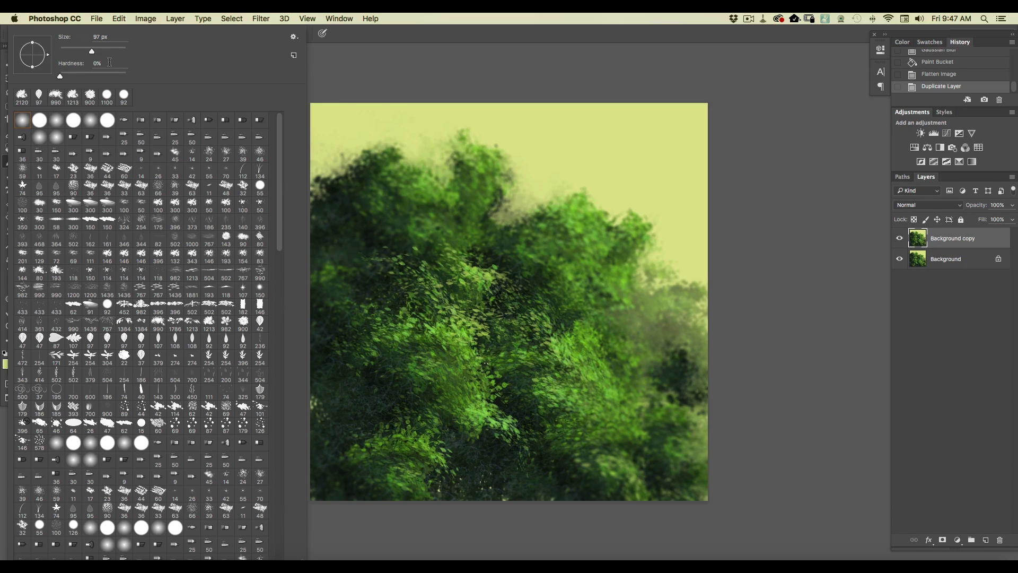
left_click(116, 51)
left_click(559, 159)
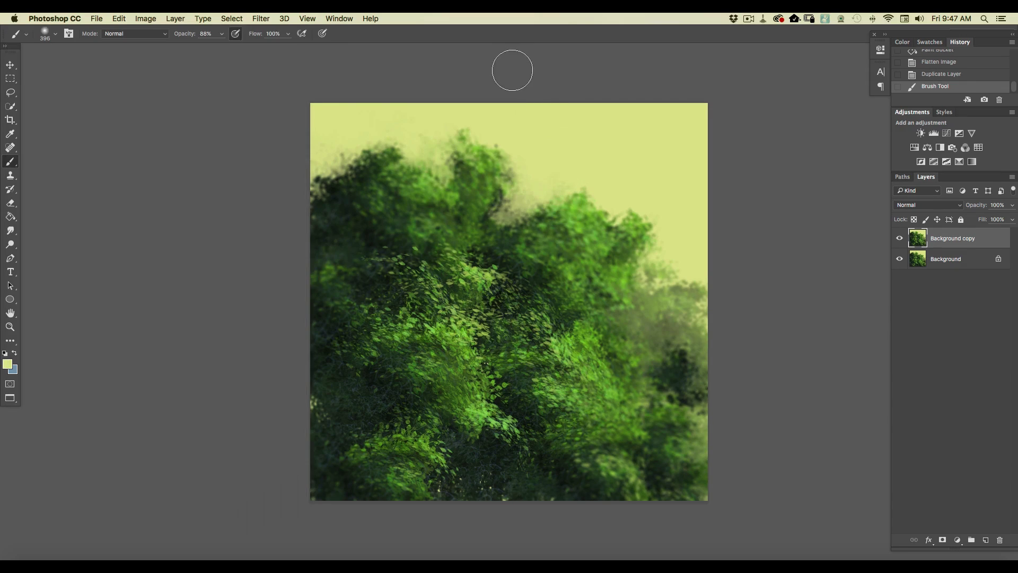
left_click(222, 34)
left_click(183, 47)
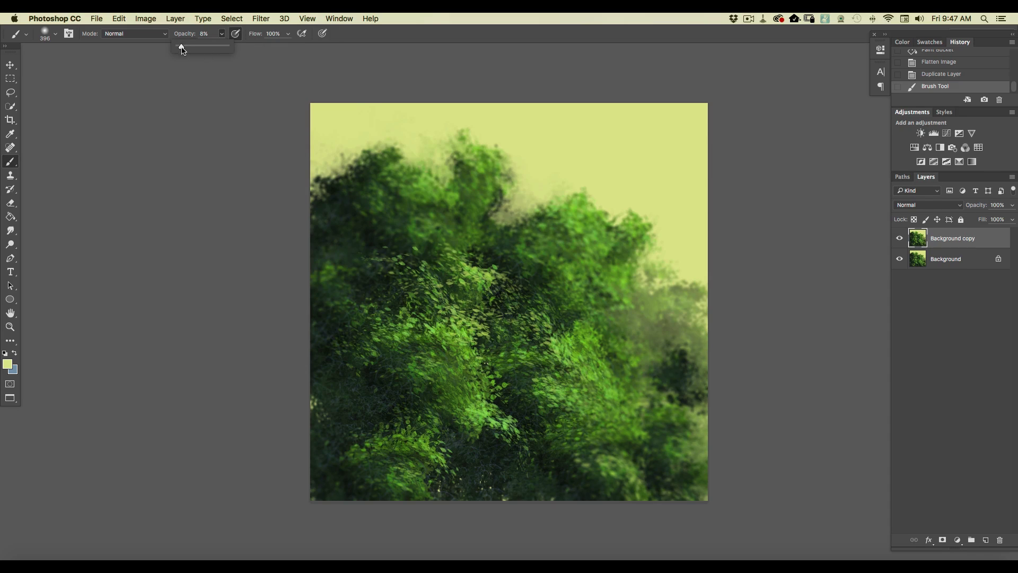
left_click(127, 34)
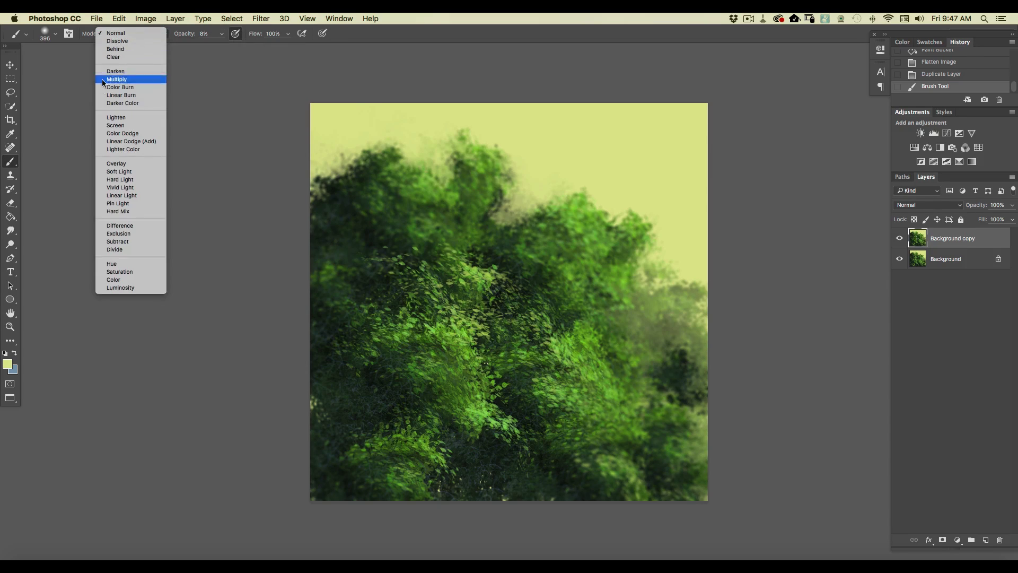
left_click(116, 133)
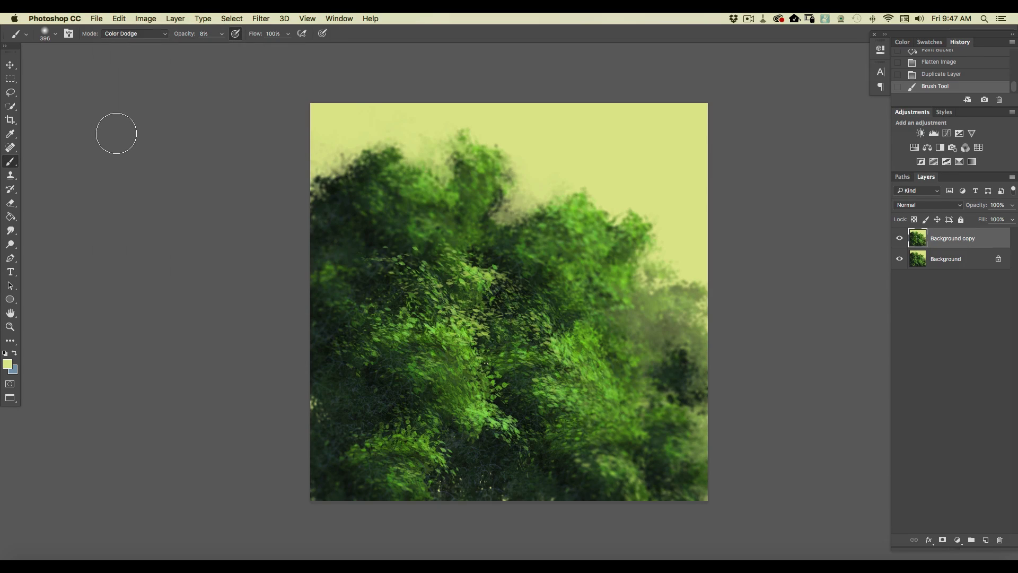
- Set the foreground colour to light yellow #f3f6a7 and brush a Color Dodge glow over the sky and the sunlit right-hand foliage on Background copy
left_click(7, 365)
left_click(652, 341)
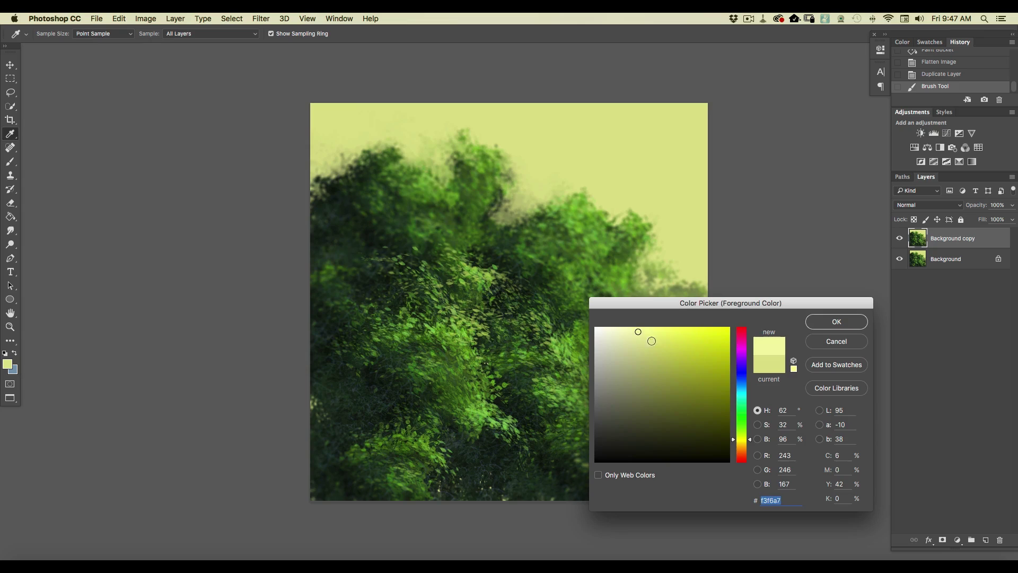
left_click(836, 322)
mouse_move(680, 218)
left_mouse_down()
mouse_move(713, 250)
mouse_move(723, 240)
mouse_move(672, 186)
mouse_move(649, 193)
mouse_move(708, 277)
mouse_move(624, 217)
mouse_move(654, 285)
mouse_move(631, 284)
mouse_move(662, 203)
mouse_move(700, 199)
mouse_move(689, 172)
mouse_move(597, 157)
mouse_move(574, 162)
mouse_move(574, 185)
mouse_move(559, 191)
mouse_move(567, 220)
mouse_move(528, 210)
mouse_move(585, 246)
mouse_move(657, 255)
mouse_move(678, 239)
mouse_move(683, 164)
mouse_move(668, 176)
mouse_move(702, 262)
mouse_move(661, 306)
mouse_move(631, 303)
mouse_move(589, 212)
mouse_move(538, 189)
mouse_move(500, 195)
mouse_move(641, 170)
mouse_move(639, 151)
mouse_move(518, 154)
mouse_move(492, 171)
mouse_move(422, 179)
mouse_move(284, 163)
mouse_move(687, 203)
mouse_move(716, 174)
mouse_move(684, 152)
mouse_move(630, 155)
mouse_move(610, 186)
mouse_move(678, 247)
mouse_move(640, 245)
mouse_move(592, 272)
mouse_move(673, 308)
mouse_move(593, 296)
mouse_move(530, 304)
mouse_move(571, 351)
mouse_move(511, 290)
mouse_move(547, 358)
mouse_move(550, 341)
mouse_move(577, 383)
mouse_move(551, 316)
mouse_move(588, 309)
mouse_move(560, 241)
mouse_move(599, 419)
mouse_move(504, 381)
mouse_move(627, 366)
mouse_move(587, 208)
mouse_move(421, 154)
mouse_move(356, 150)
mouse_move(438, 147)
mouse_move(426, 148)
mouse_move(690, 415)
mouse_move(668, 411)
mouse_move(607, 330)
left_mouse_up()
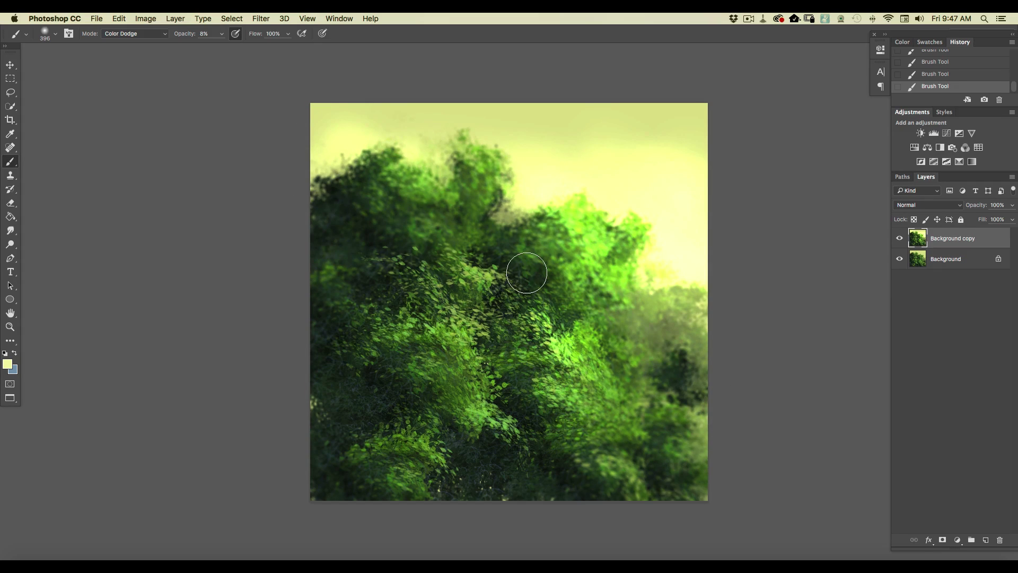